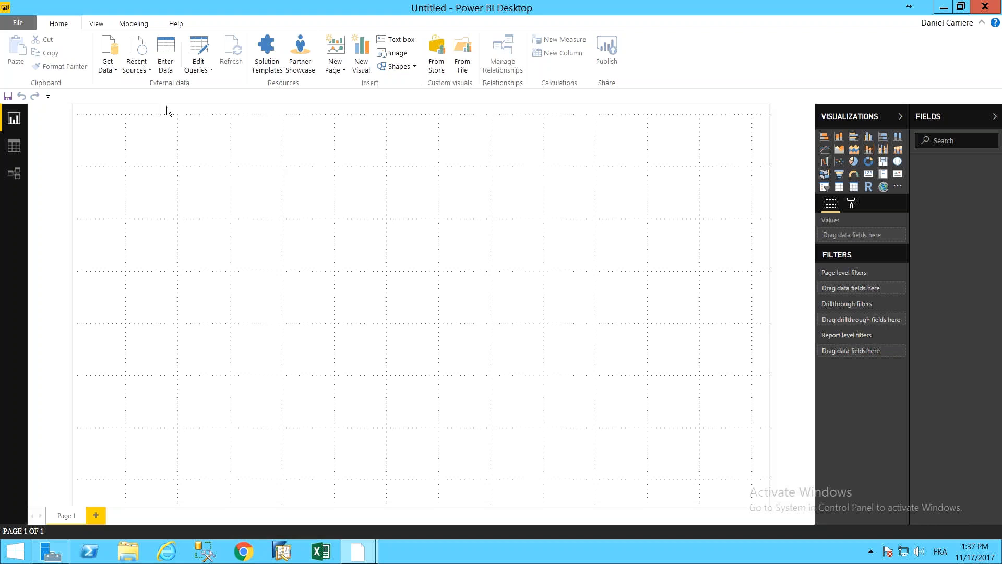
Start a new SQL Server database connection as the data source.
left_click(109, 66)
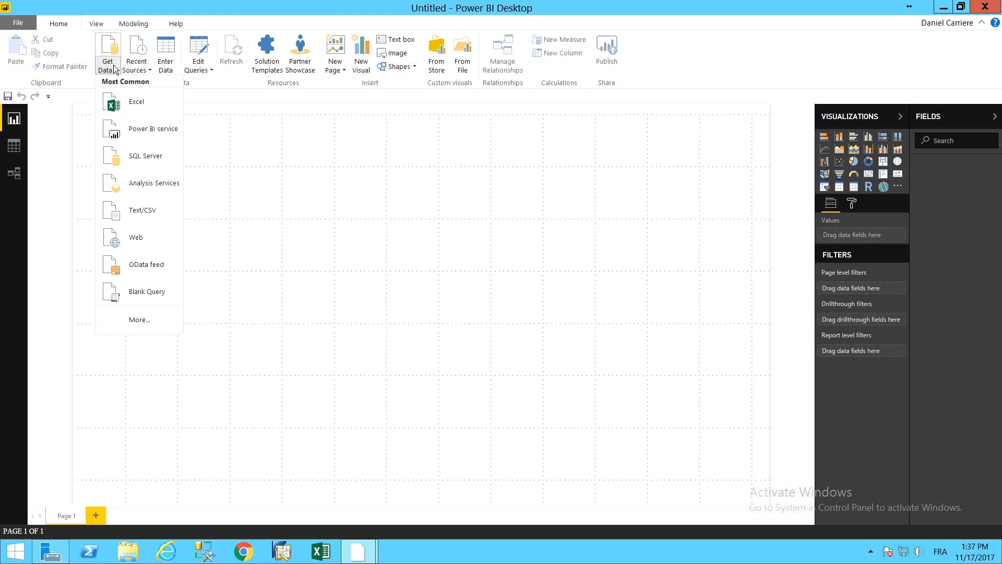
left_click(144, 162)
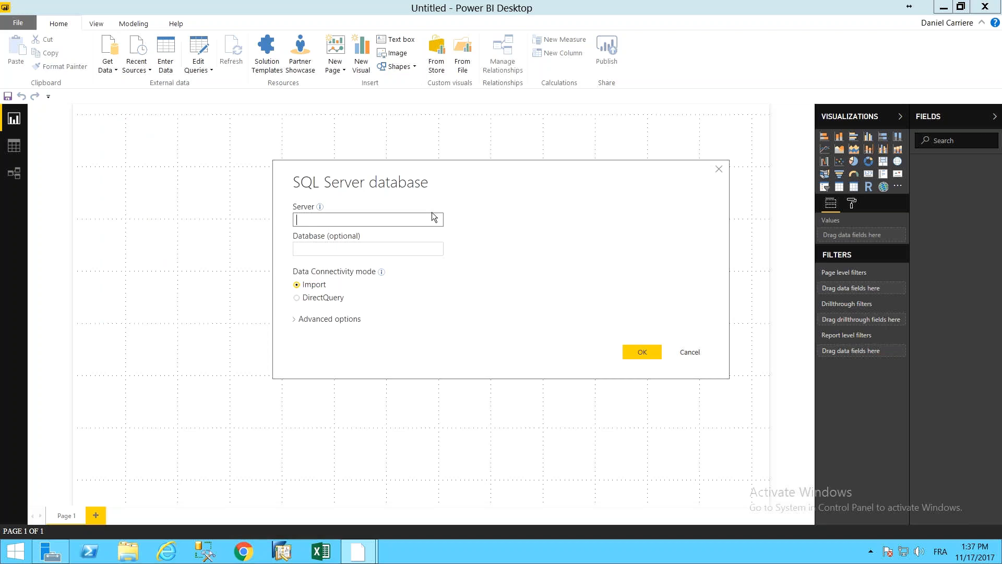
right_click(374, 218)
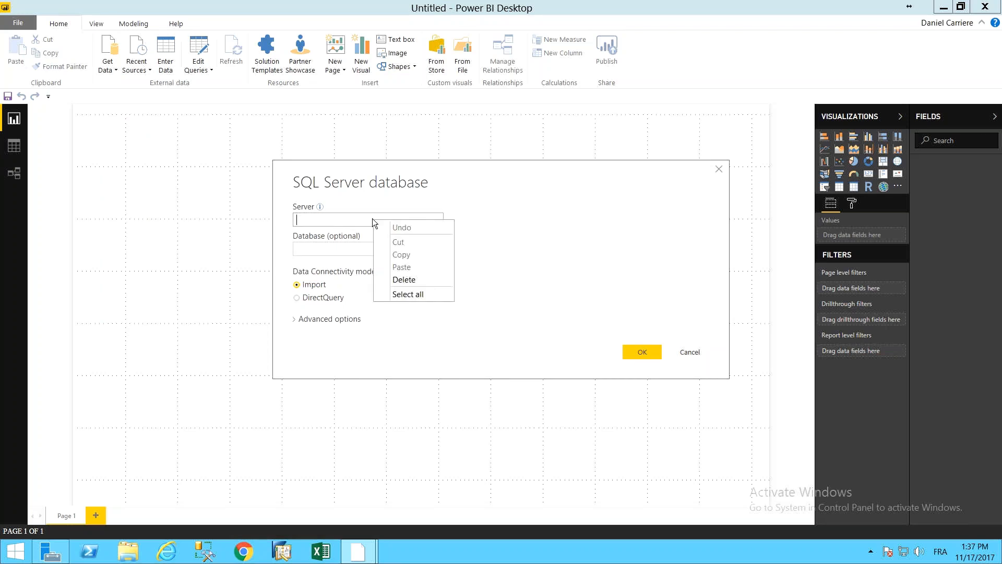
Switch to SQL Server Management Studio, copy the server name from its connection dialog, and close the program.
left_click(206, 552)
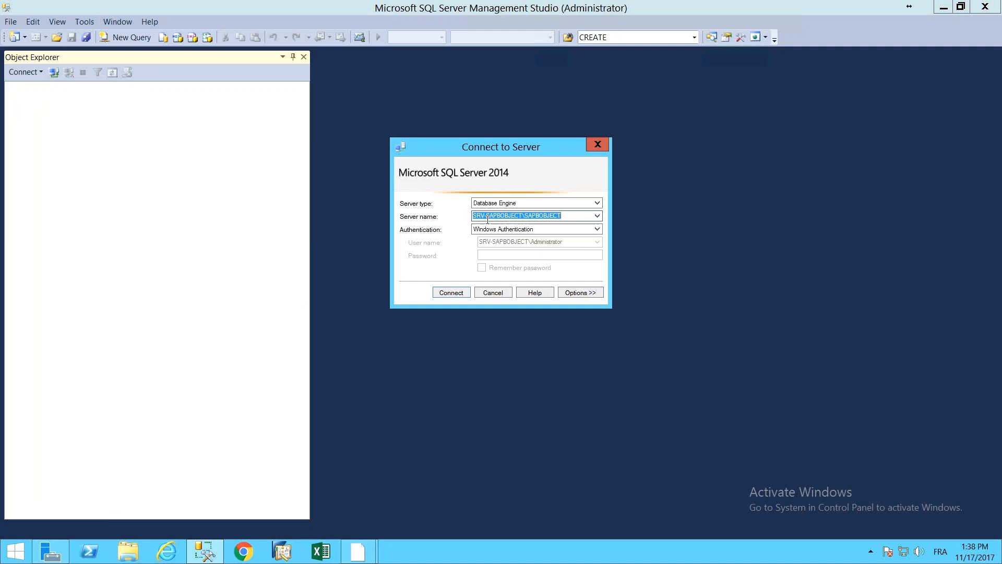
right_click(490, 216)
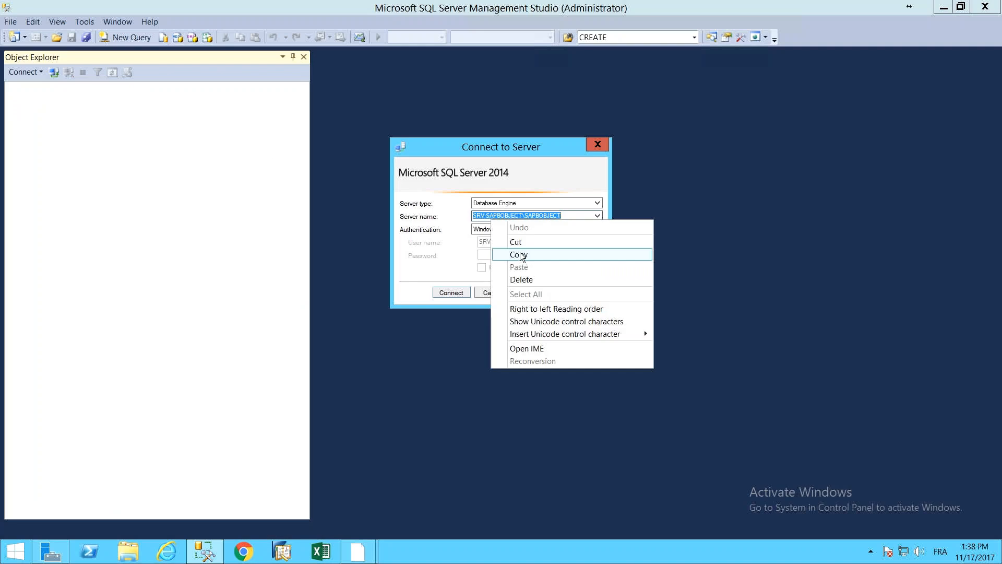
left_click(519, 255)
left_click(493, 292)
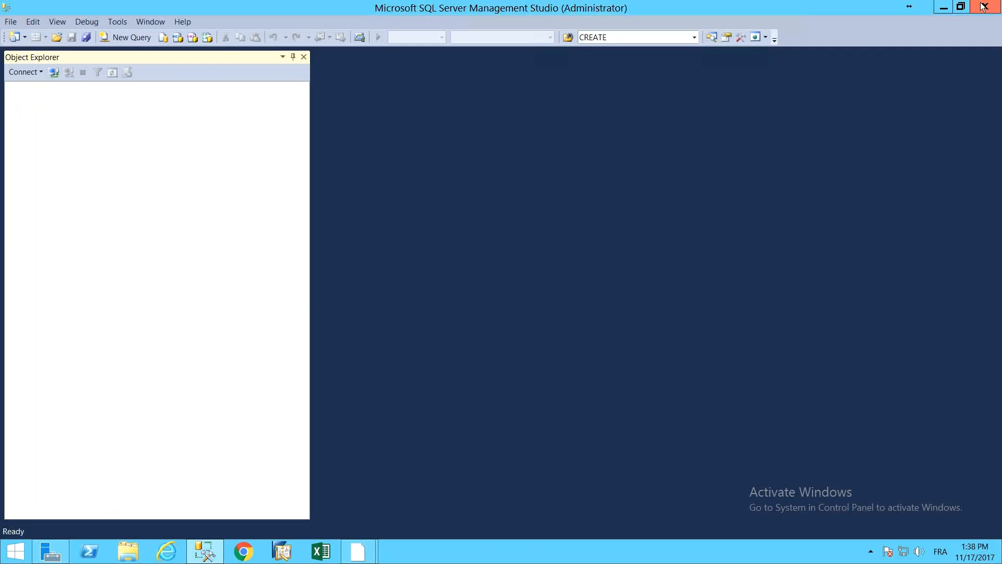
left_click(983, 6)
Connect to the server SRV-SAPBOBJECT\SAPBOBJECT in DirectQuery mode.
right_click(346, 224)
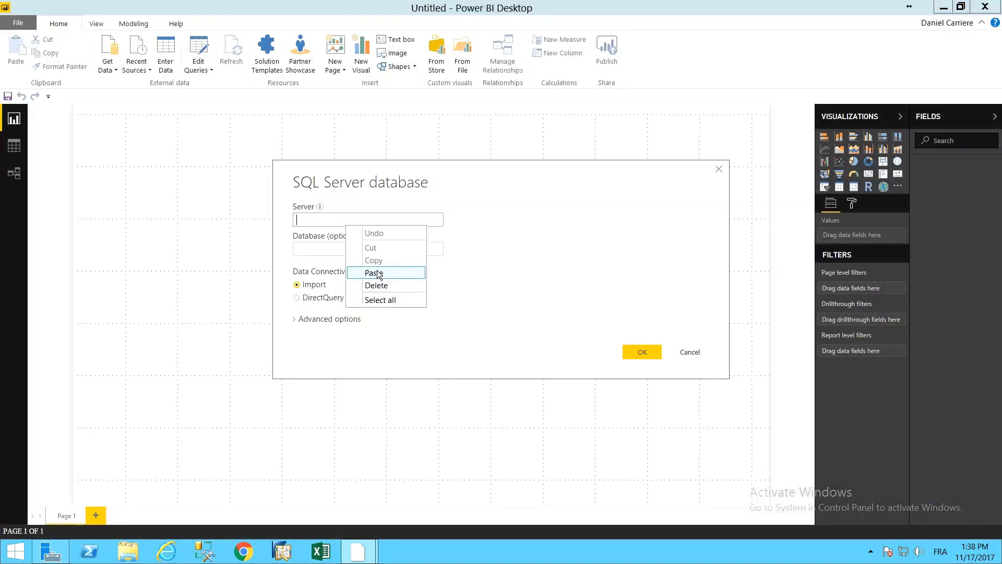
left_click(378, 275)
left_click(297, 299)
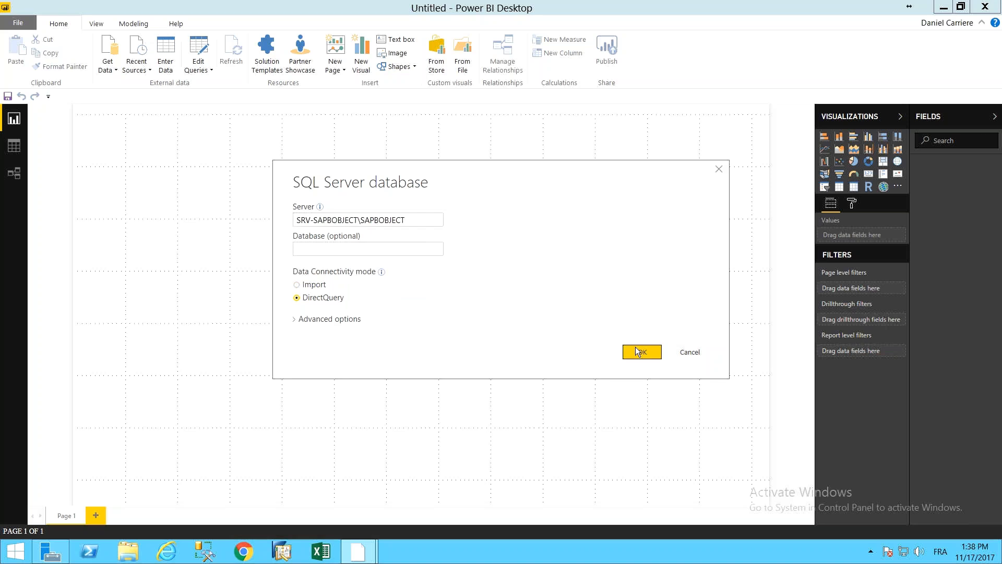
left_click(636, 352)
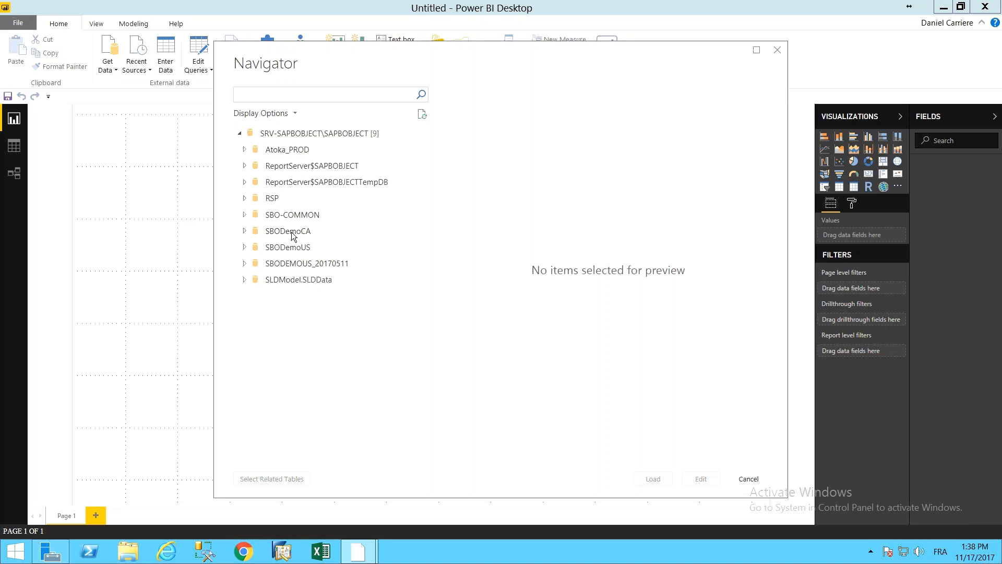
Find the SBODemoCA database views matching "fc", preview uV_FCSDK_SalesDetail_En, and close the Navigator without loading it.
left_click(244, 231)
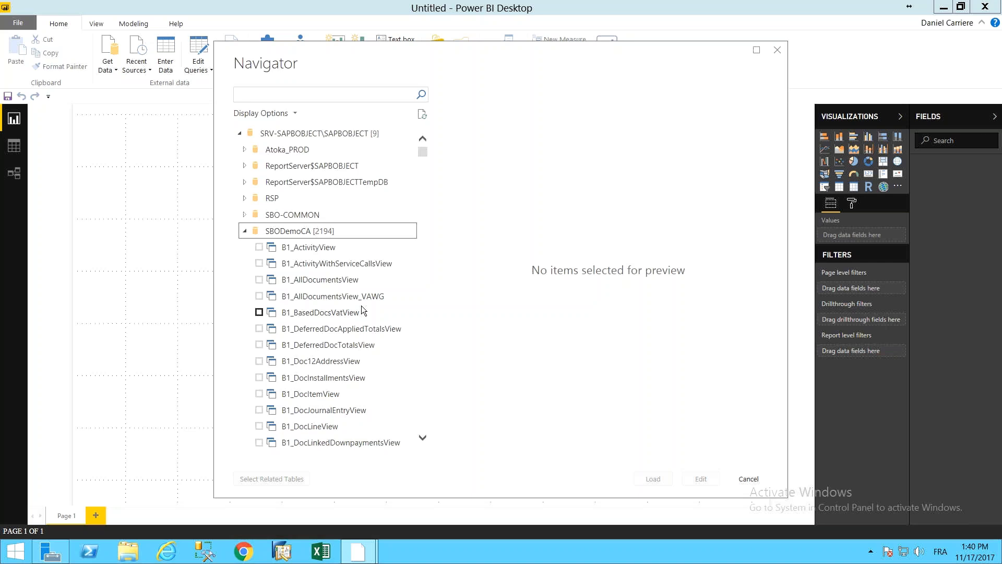
left_click(276, 96)
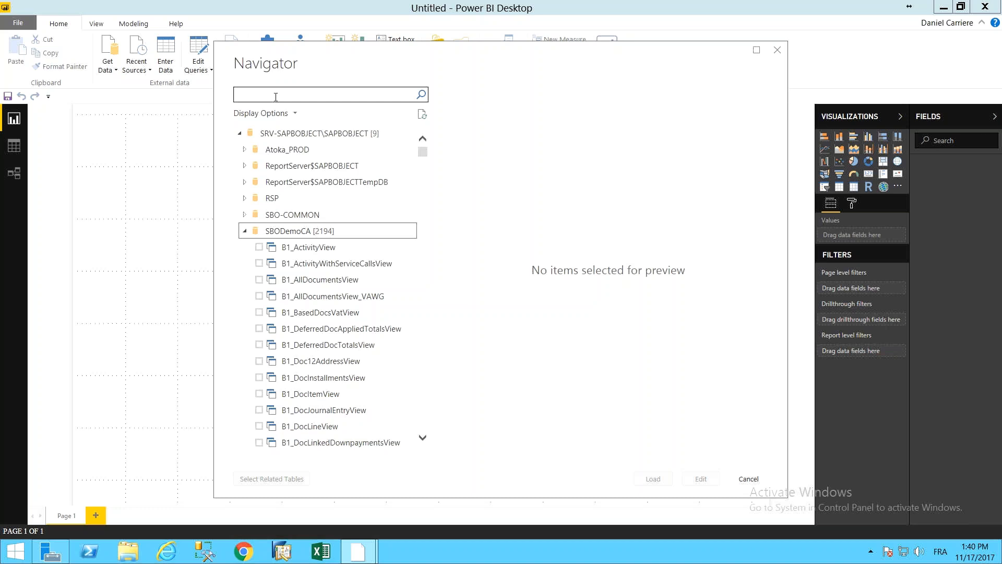
type("fc")
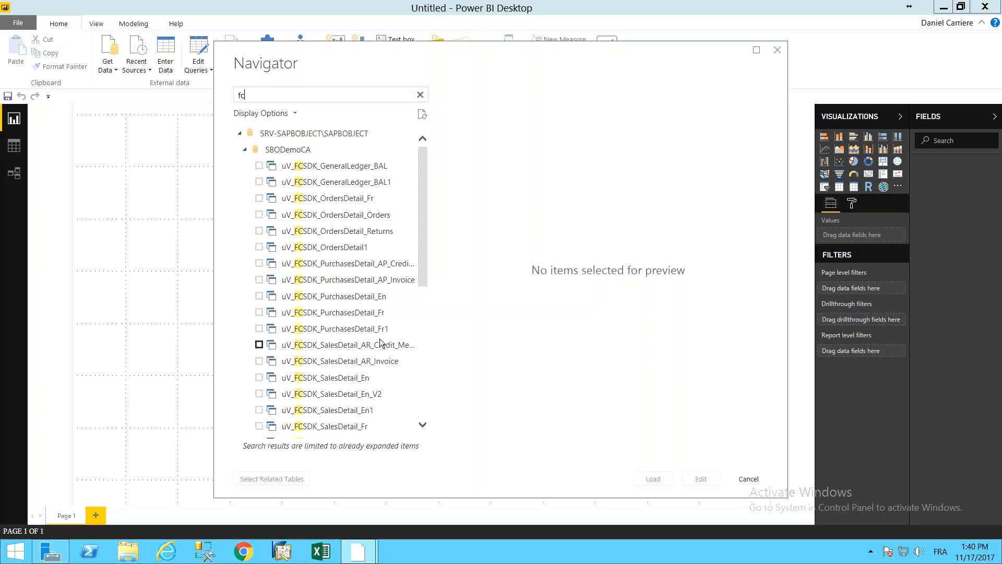
left_click(273, 375)
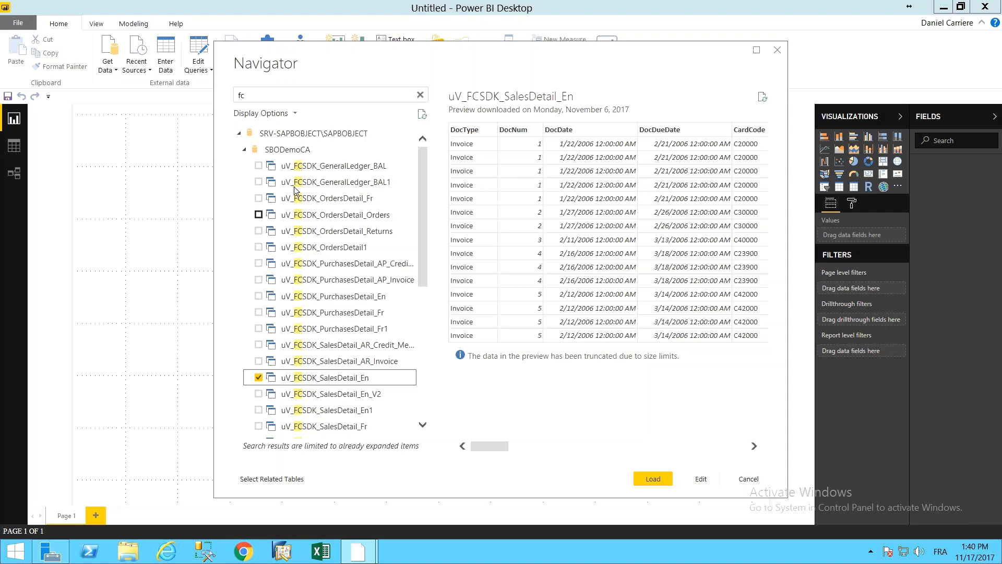
left_click(752, 480)
Switch to the open pause-cafe report and examine the fields of the OCRD and uV_FCSDK_SalesDetail_En tables.
left_click(362, 537)
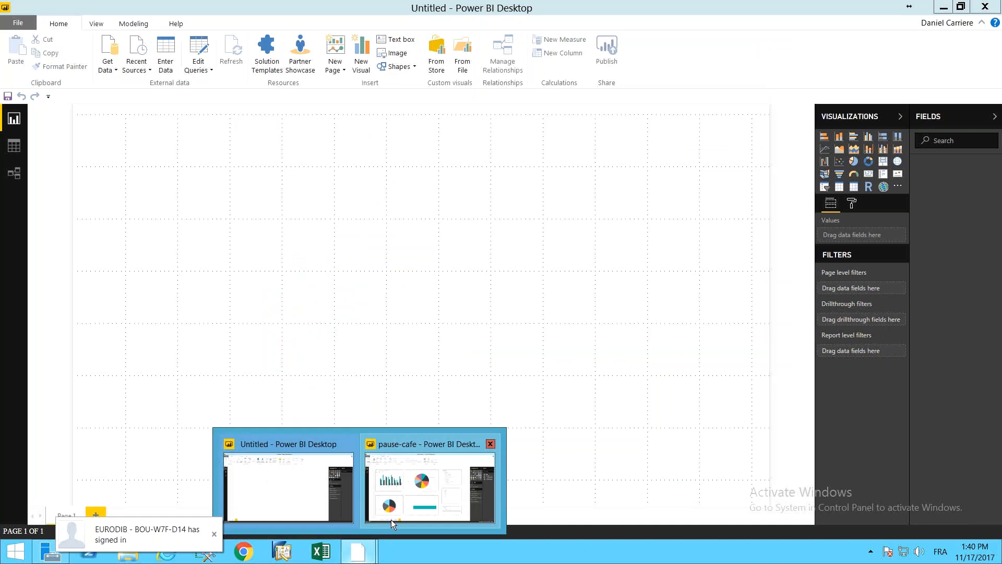
left_click(391, 519)
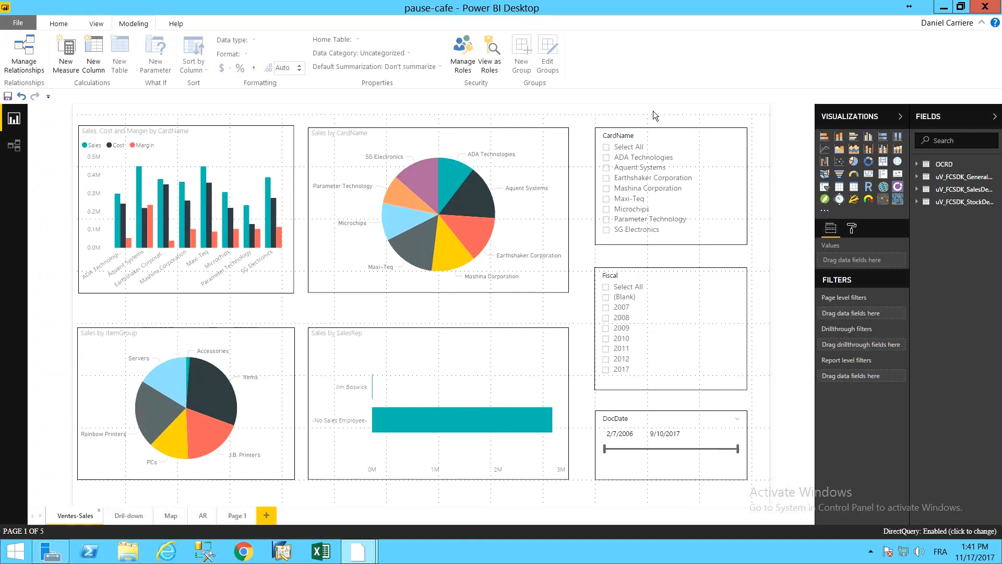
left_click(918, 165)
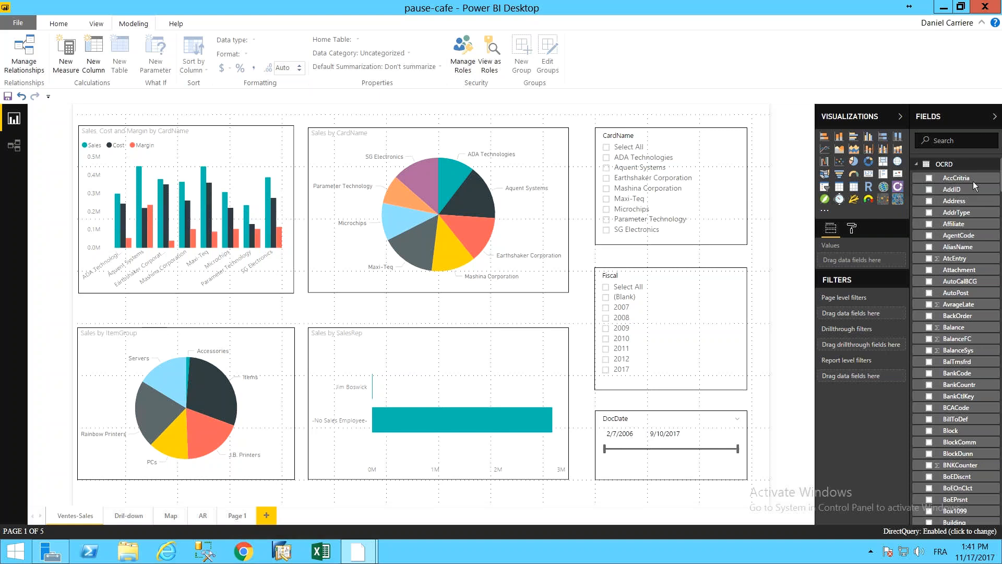
left_click(920, 165)
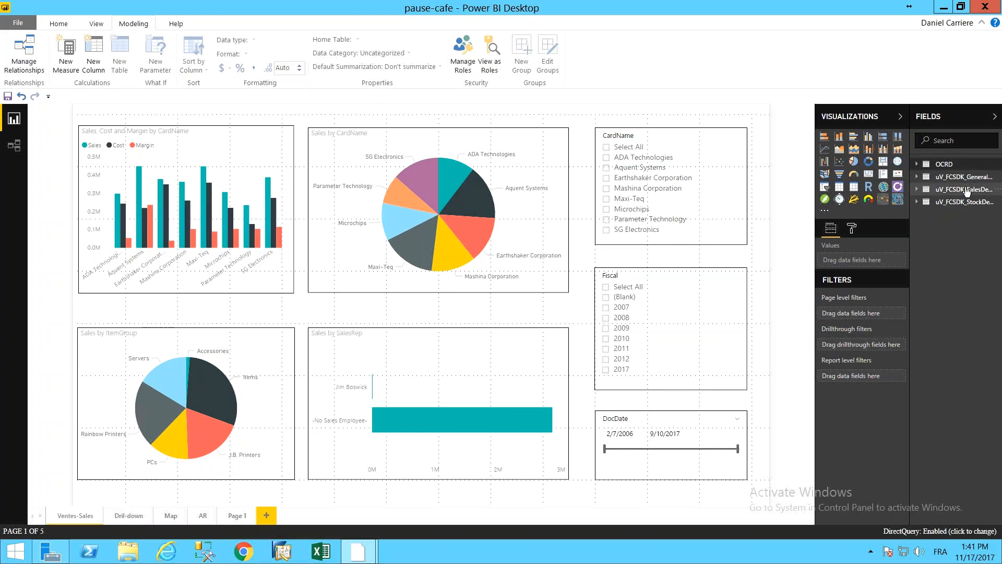
left_click(918, 190)
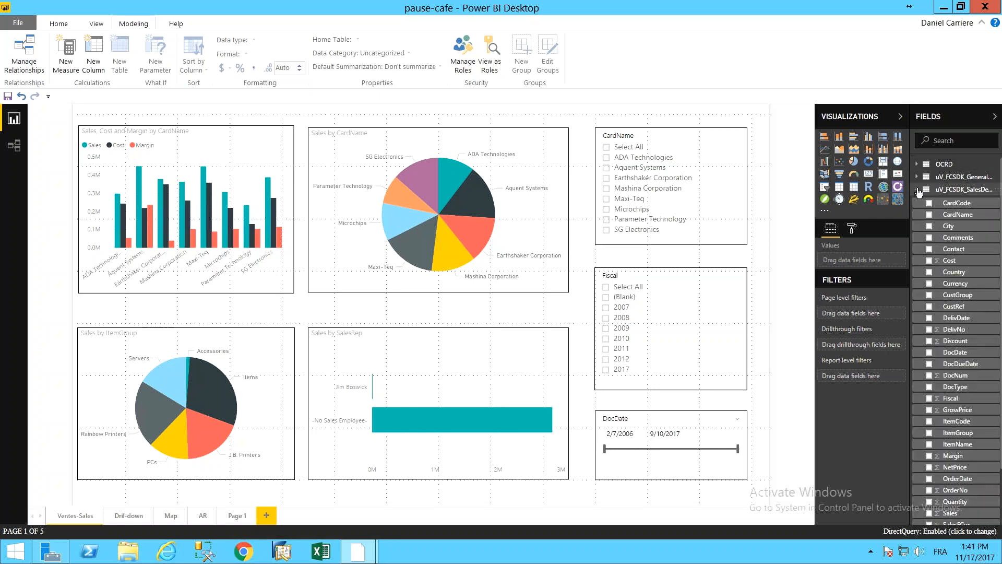
scroll(981, 295, "down", 2)
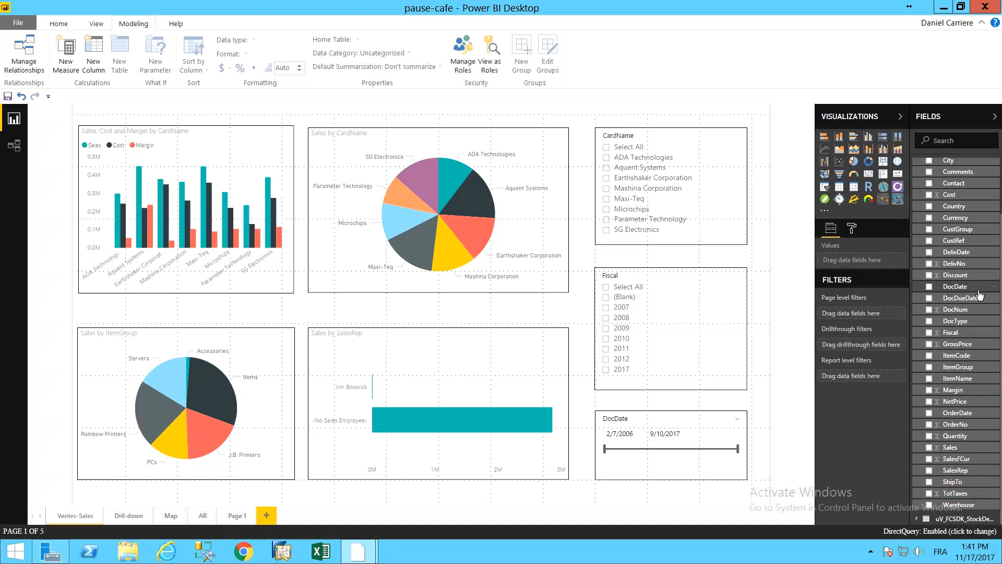
scroll(980, 295, "up", 2)
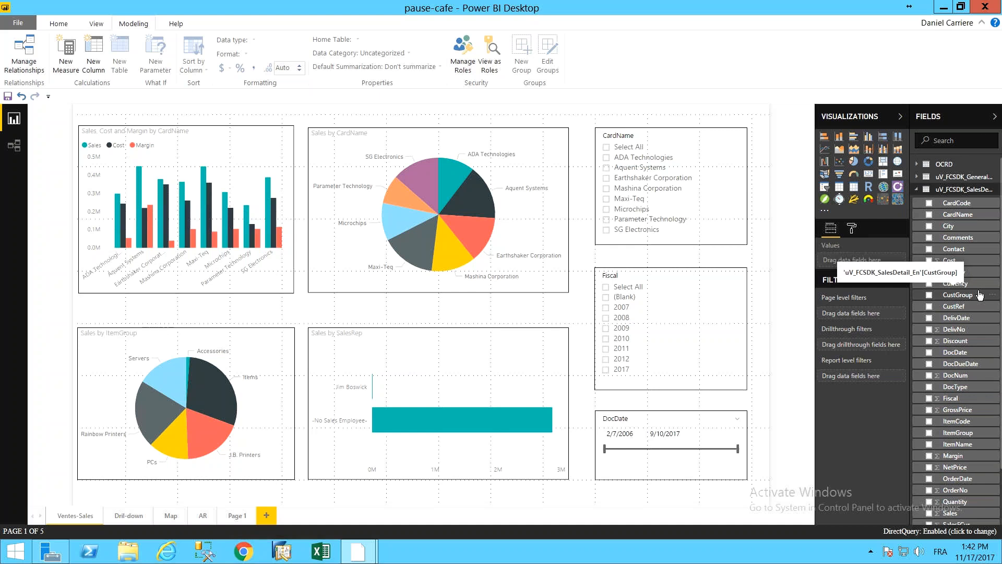
left_click(918, 190)
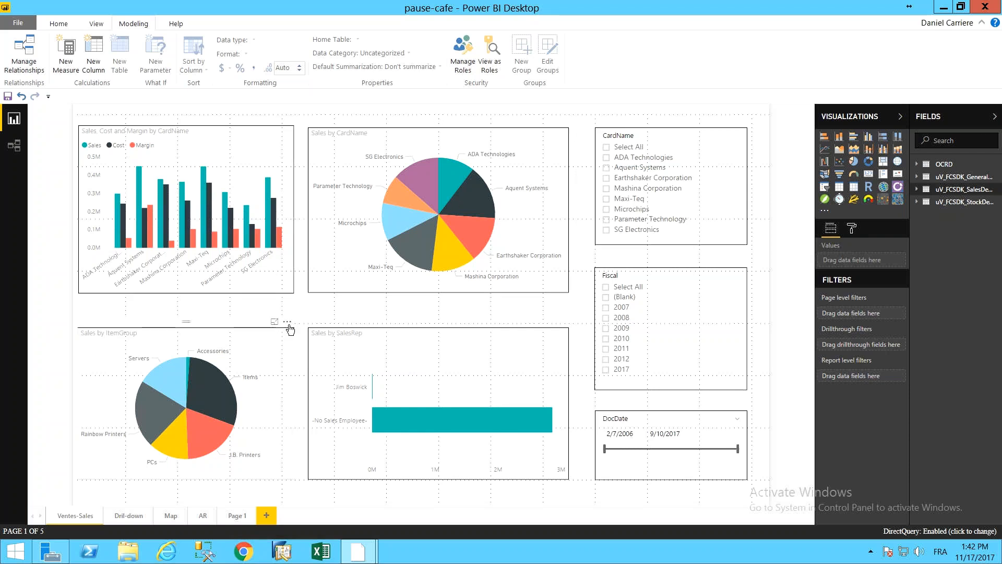
Filter the report by ADA Technologies, Aquent Systems and Earthshaker Corporation in the CardName slicer, and clear that filter.
mouse_move(473, 246)
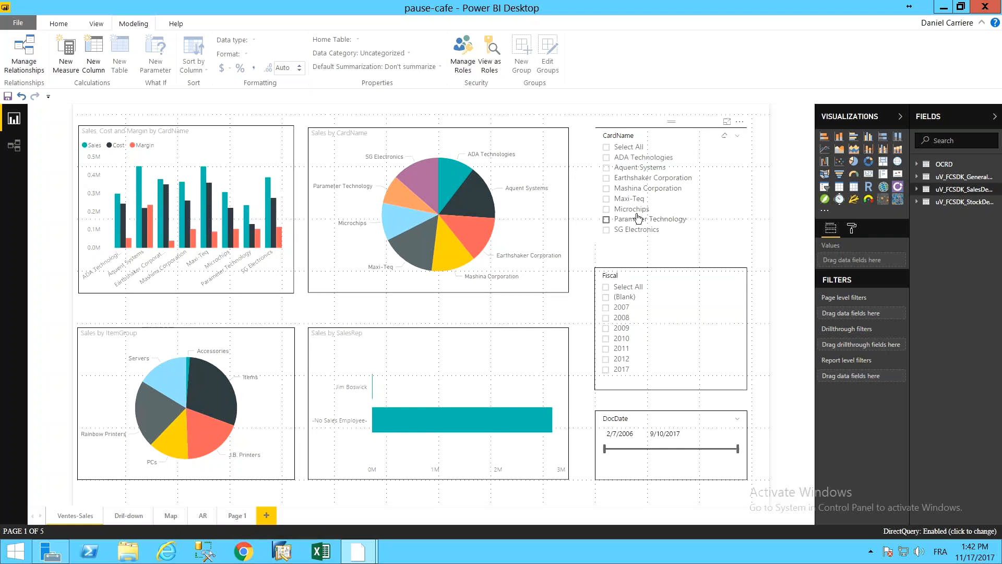
mouse_move(414, 166)
left_click(606, 159)
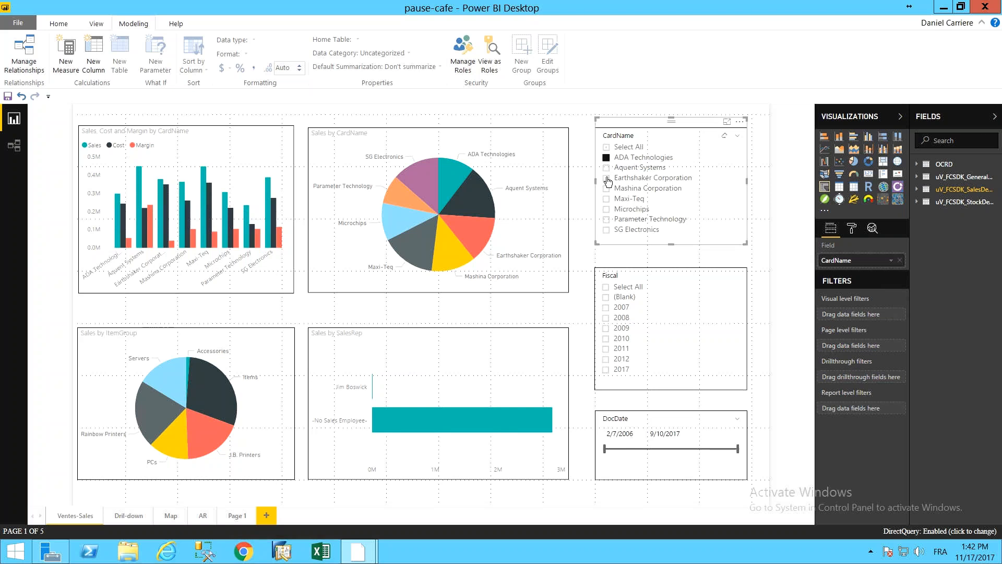
left_click(606, 179)
left_click(606, 158)
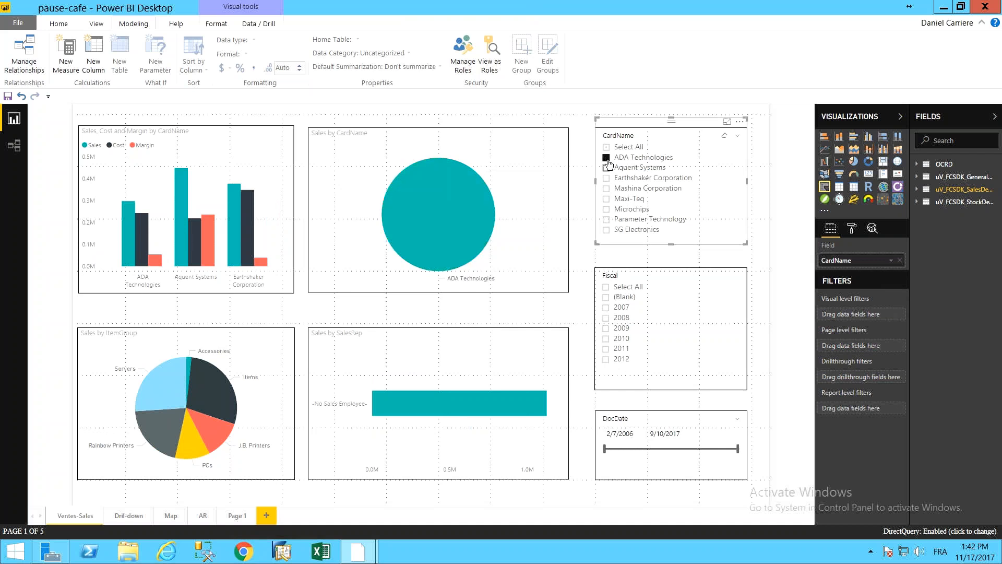
left_click(607, 158)
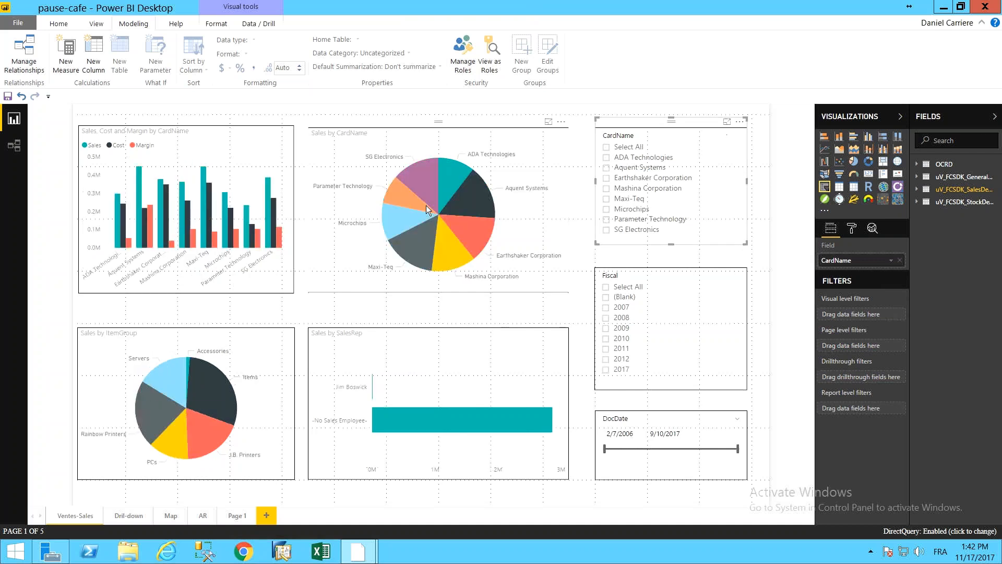
Filter the report to fiscal year 2010 with the Fiscal slicer, and clear that filter.
mouse_move(443, 205)
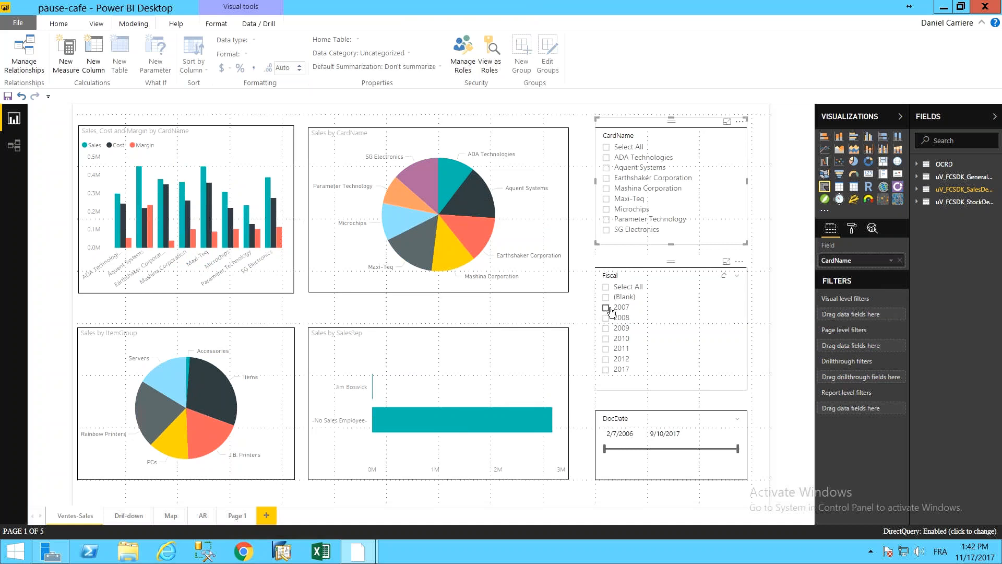
left_click(606, 340)
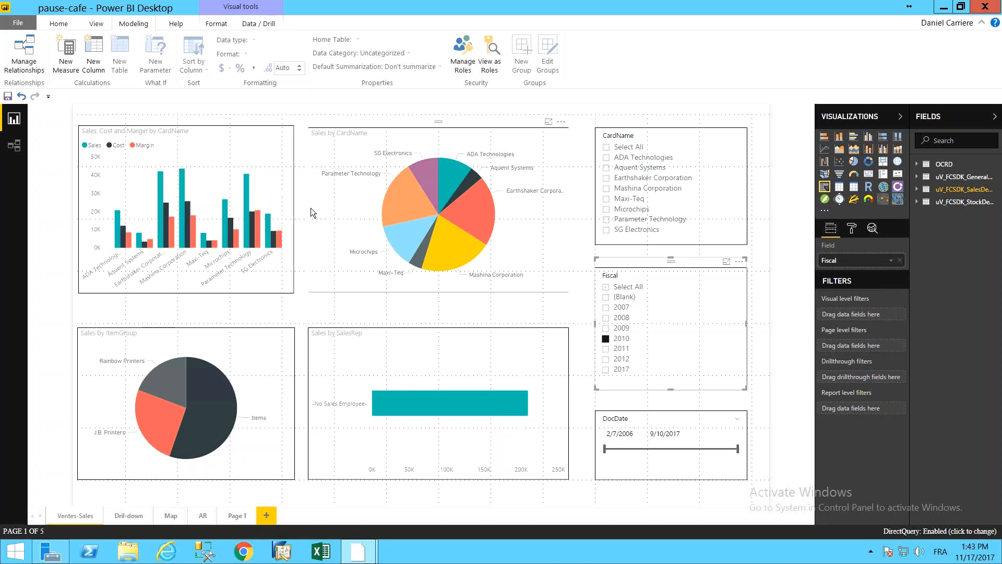
left_click(606, 339)
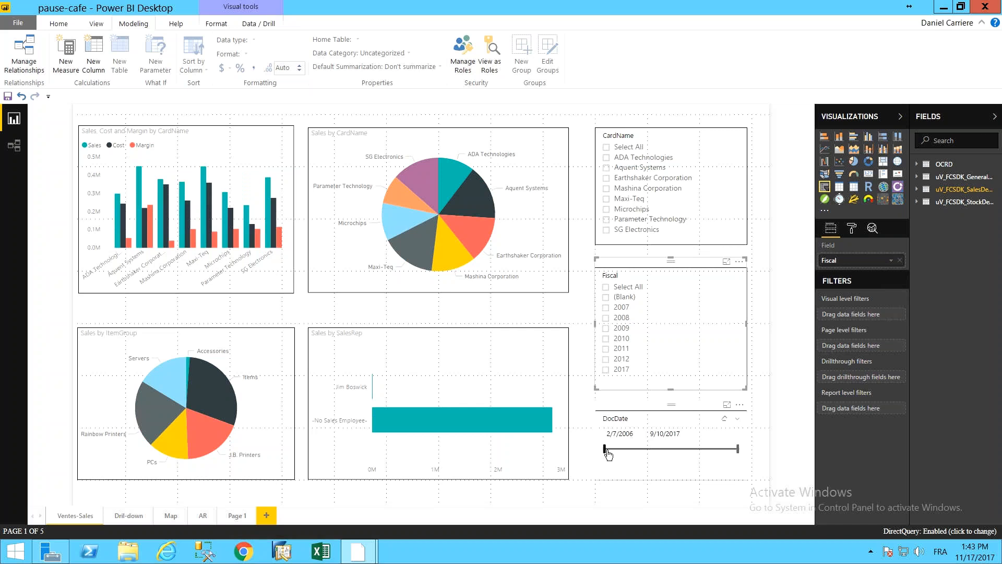
Narrow the DocDate slicer to 4/13/2011–1/7/2012, and widen the range to 2/24/2006–11/16/2017.
left_click_drag(606, 453, 665, 447)
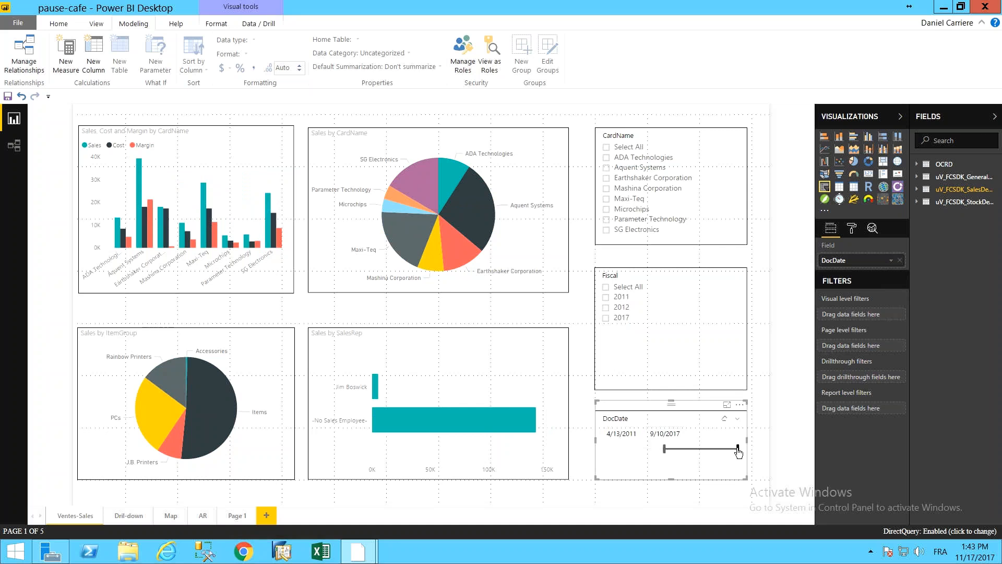
left_click_drag(738, 452, 673, 453)
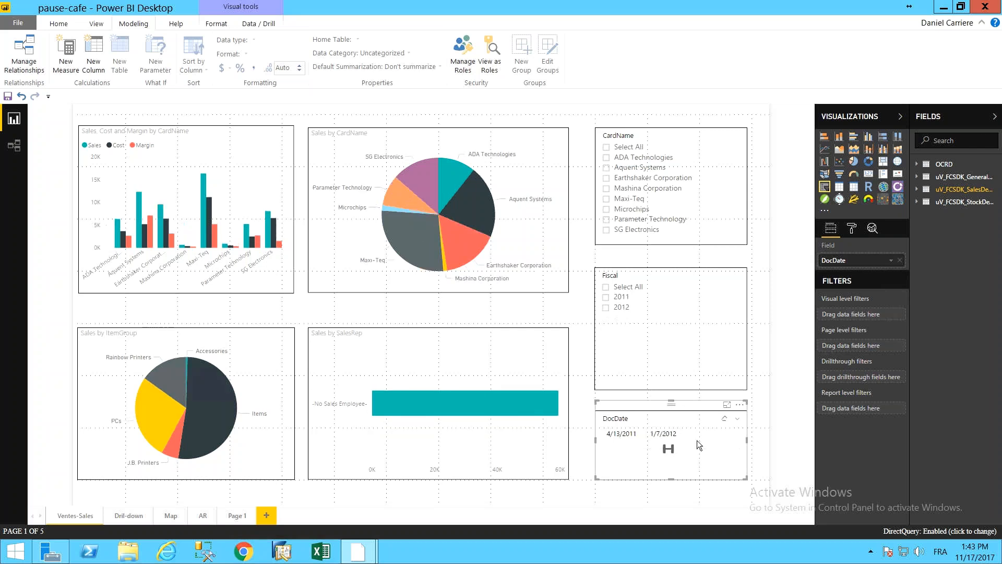
left_click_drag(664, 453, 605, 454)
left_click_drag(674, 453, 740, 450)
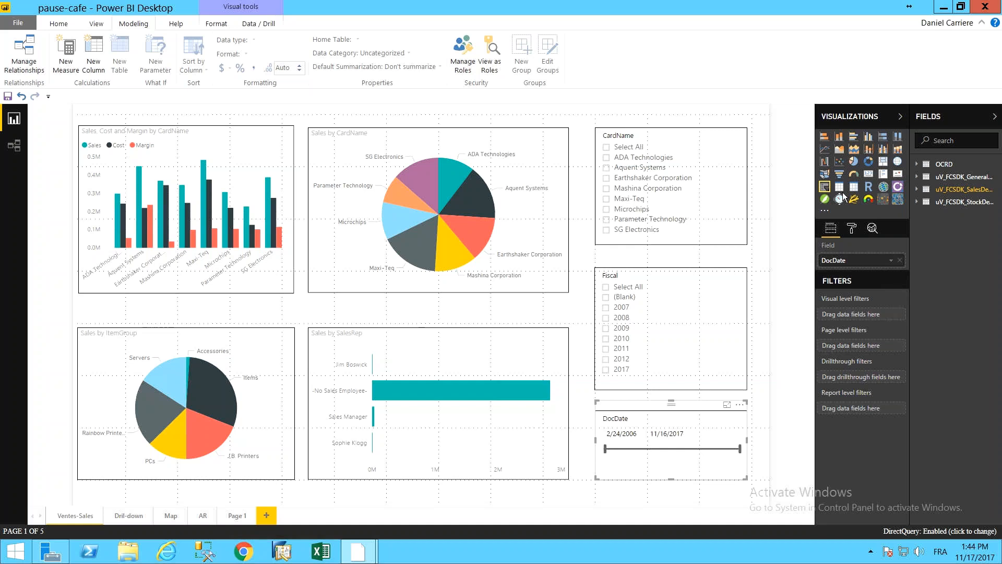
Browse the custom visuals available in the store, and close it without adding any.
left_click(825, 211)
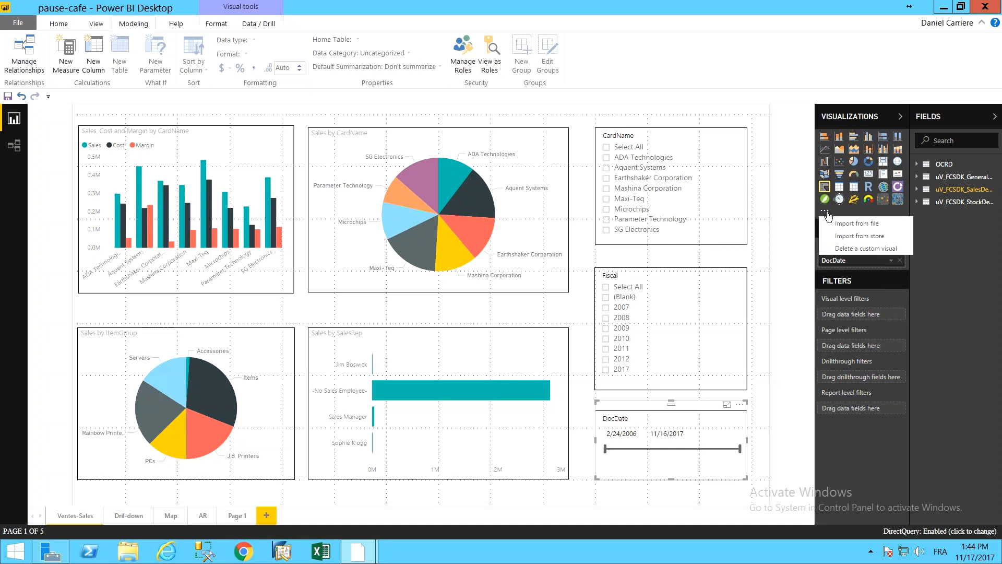
left_click(860, 237)
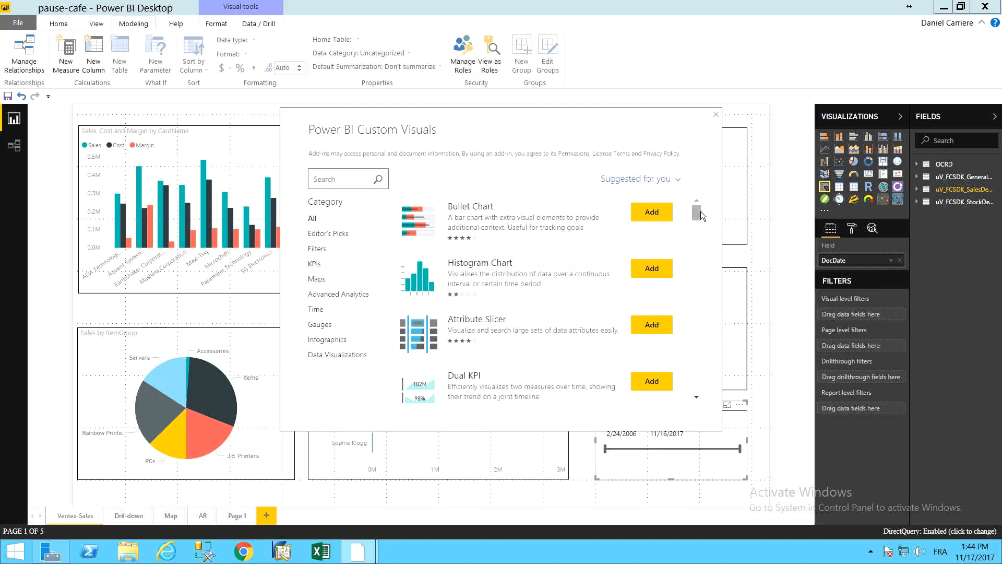
mouse_move(697, 217)
left_mouse_down()
mouse_move(696, 396)
mouse_move(717, 243)
left_mouse_up()
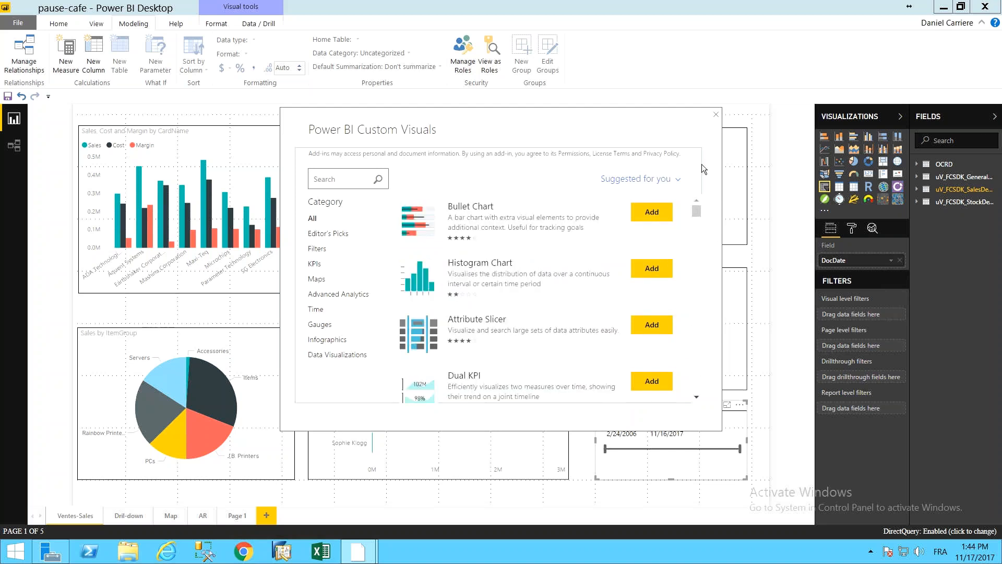
left_click(716, 115)
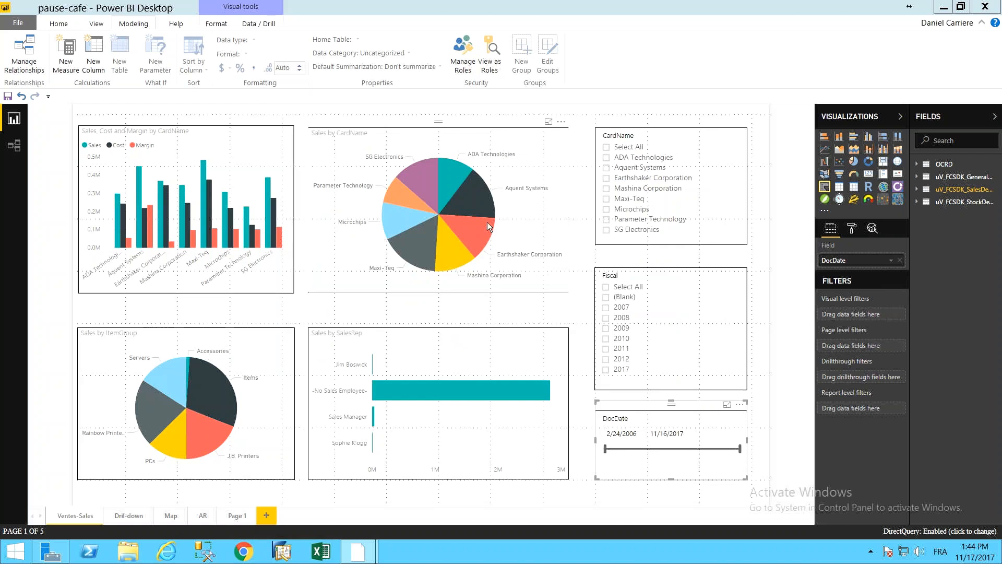
Highlight Aquent Systems across the report from the Sales by CardName pie chart, and clear that highlight.
mouse_move(480, 208)
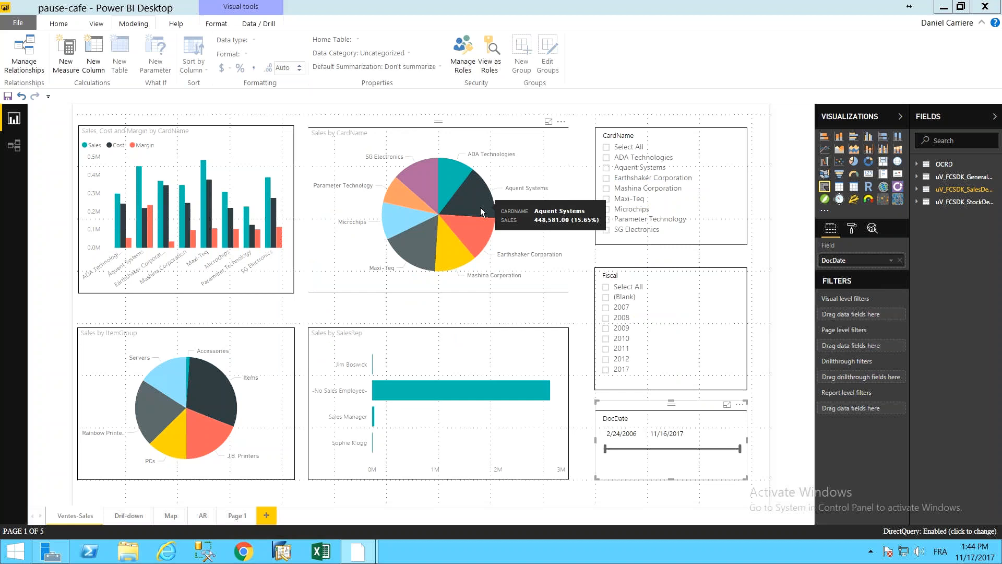
left_click(478, 198)
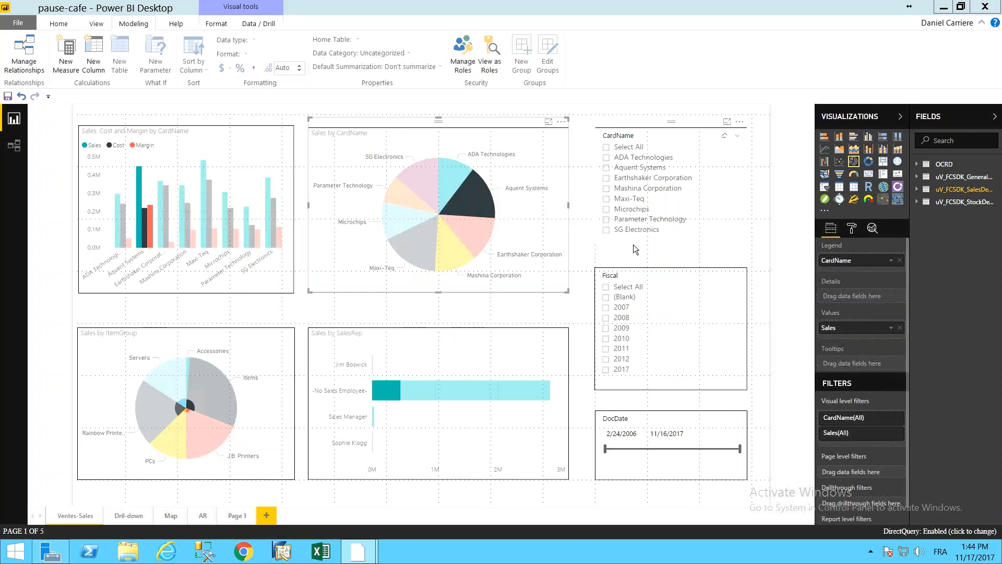
mouse_move(463, 206)
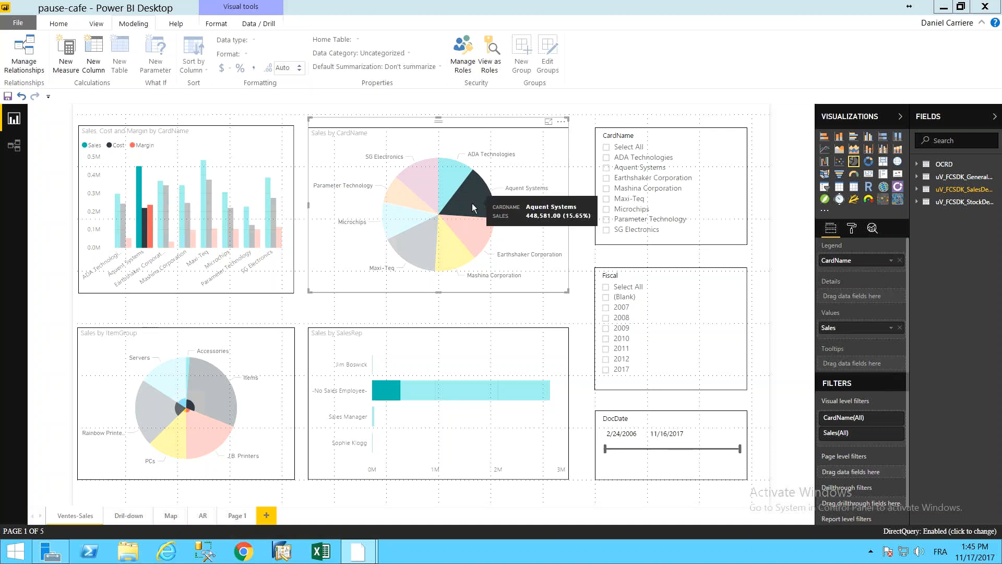
left_click(473, 208)
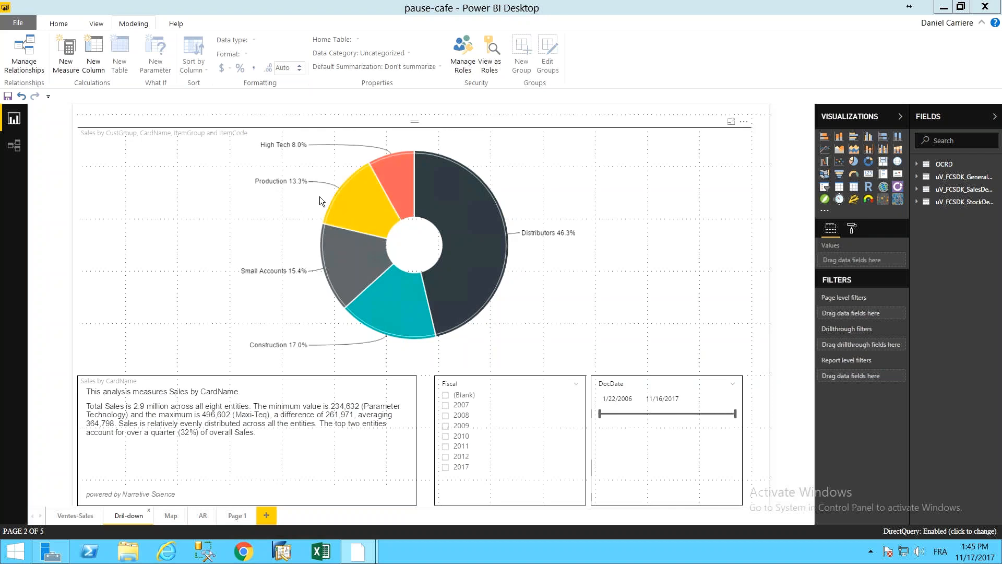
On the Dril-down page, drill the sales donut chart down through Distributors, Earthshaker Corporation and Items to the item codes.
mouse_move(479, 225)
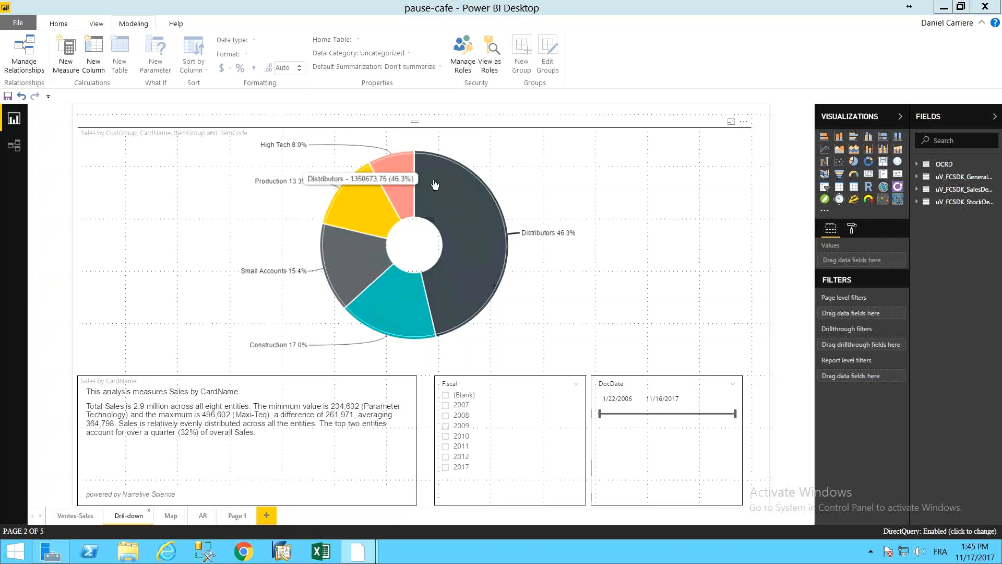
left_click(494, 224)
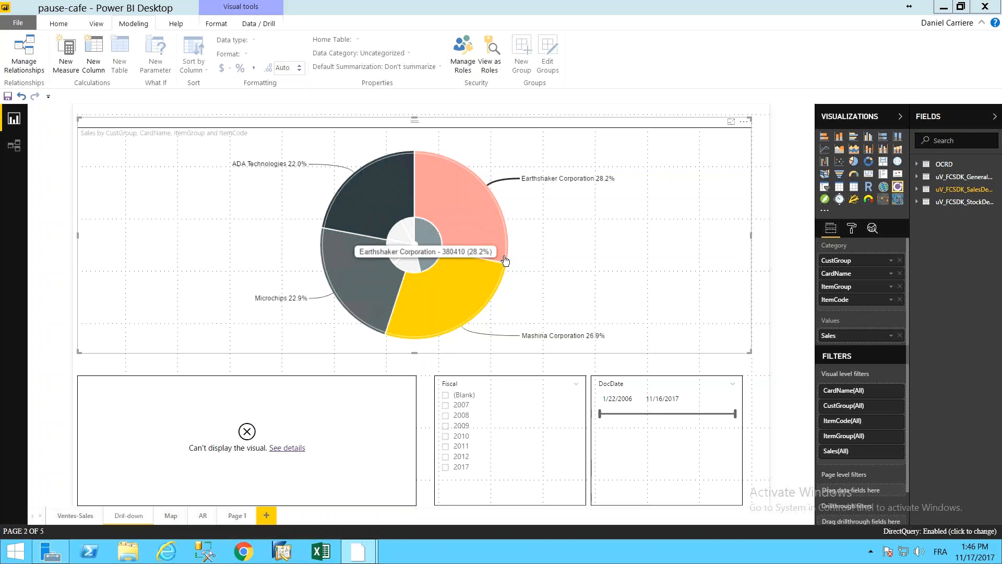
left_click(492, 227)
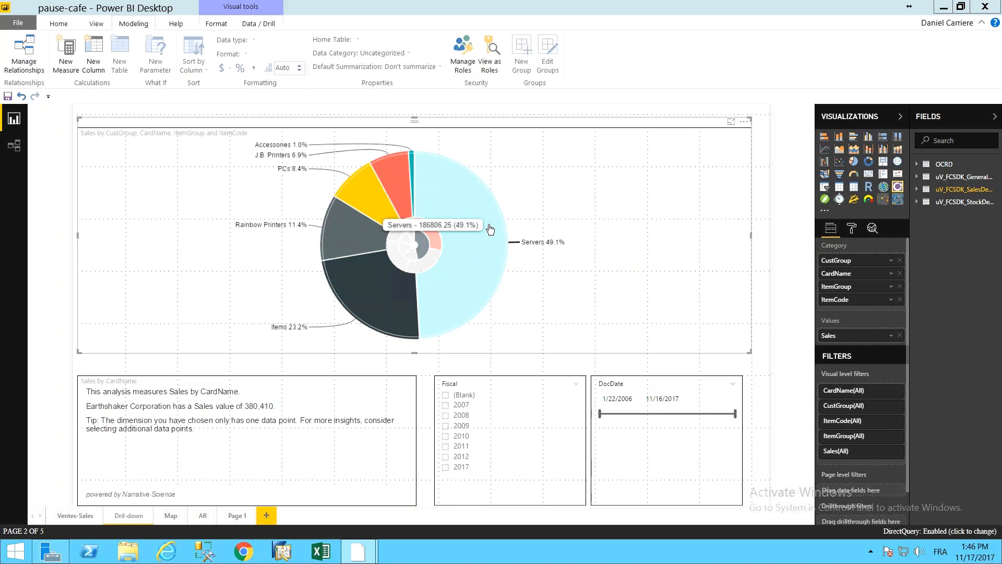
left_click(371, 293)
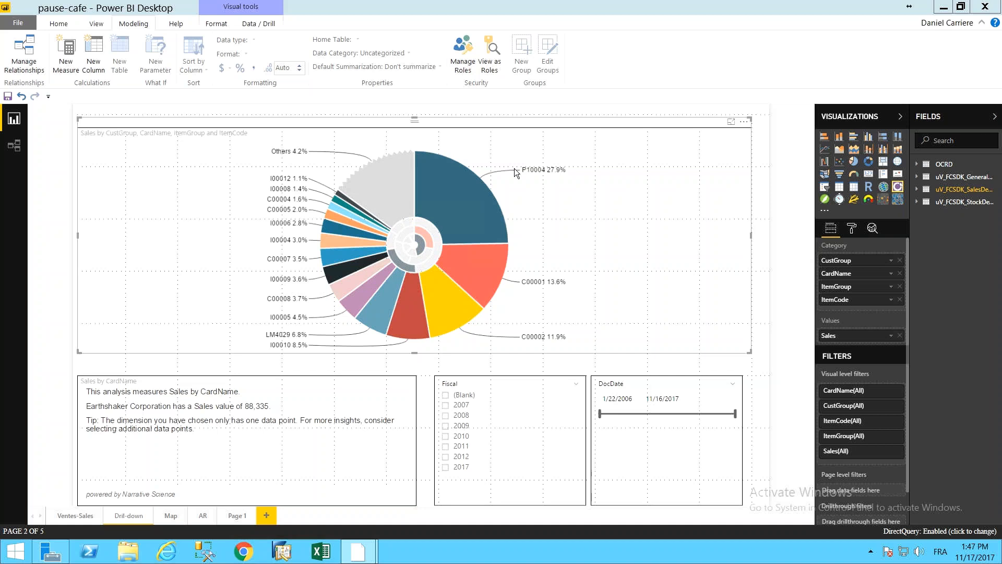
Drill the donut chart back up level by level to the customer groups.
left_click(419, 246)
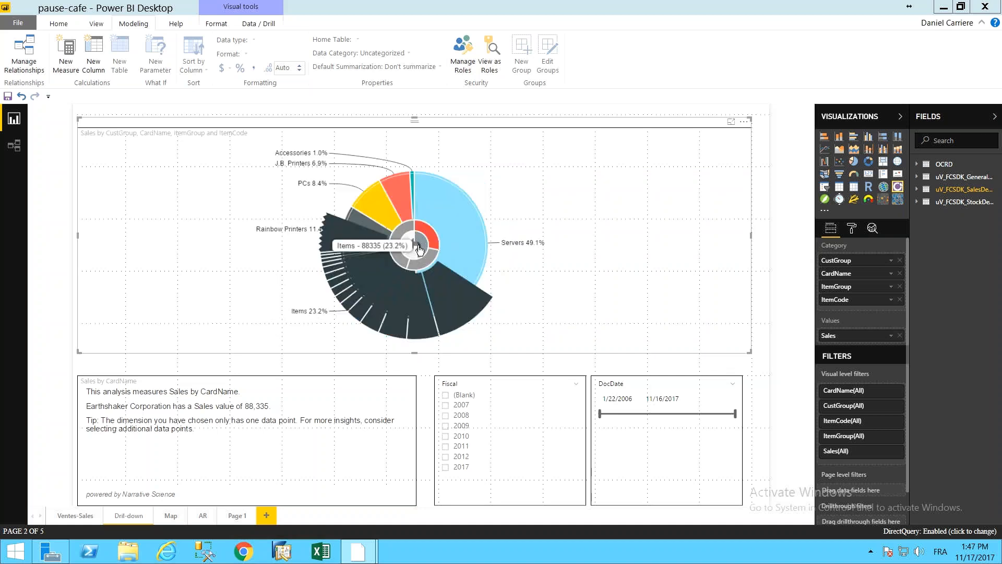
left_click(419, 247)
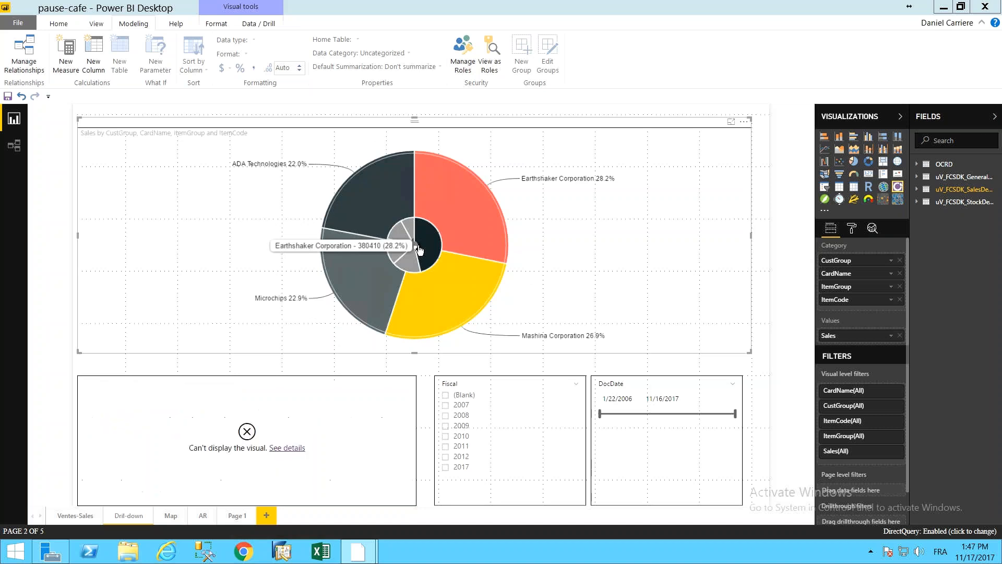
left_click(418, 247)
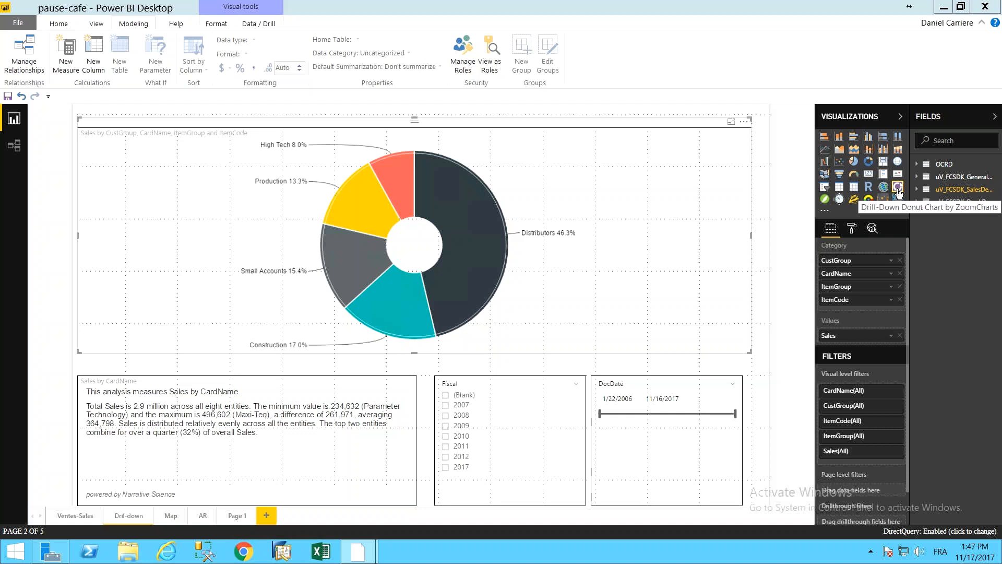
Filter the drill-down page by fiscal years 2010, 2009 with 2010, 2009, 2007, 2008 and 2011 in turn, and clear the filter.
mouse_move(443, 299)
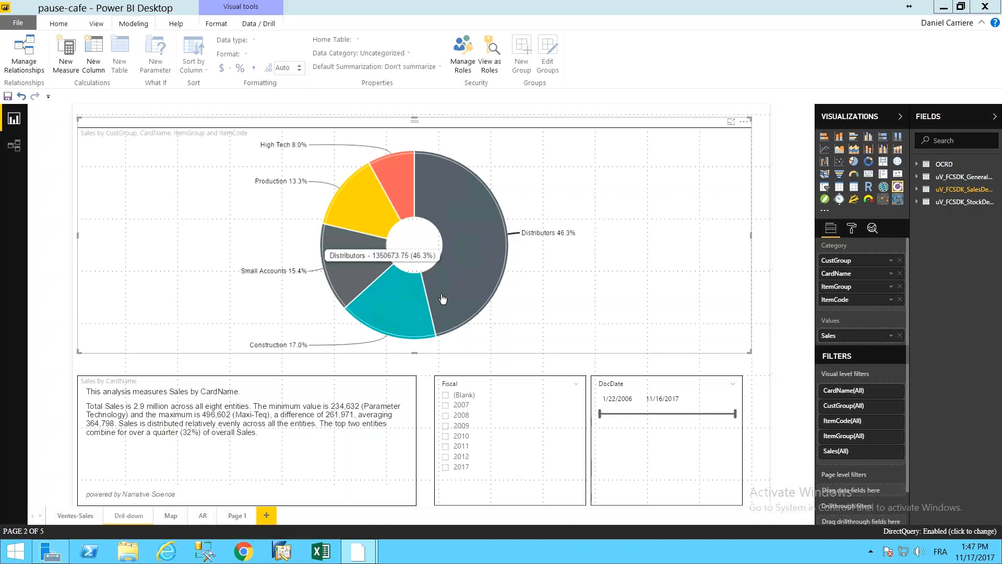
left_click(446, 436)
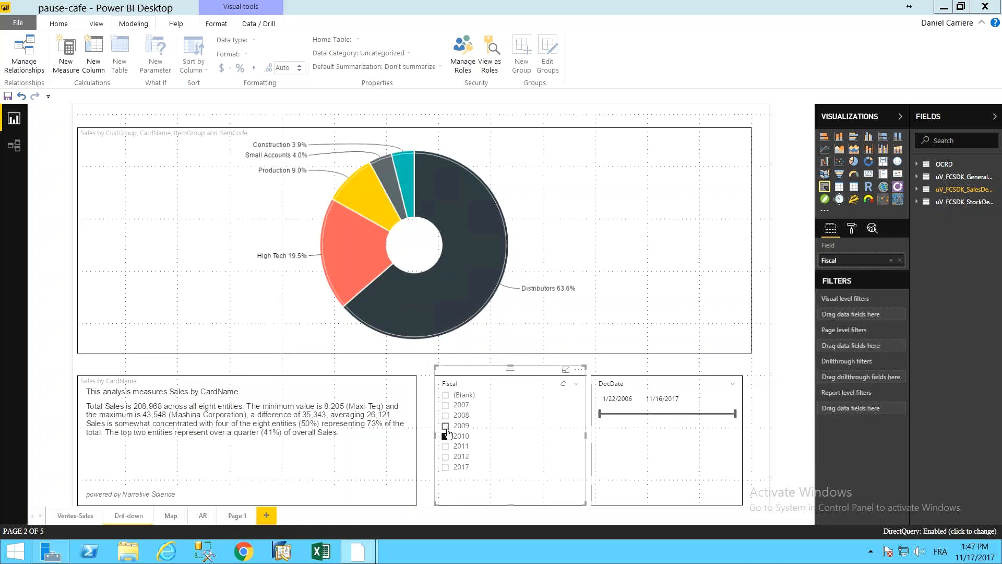
left_click(452, 427, "ctrl")
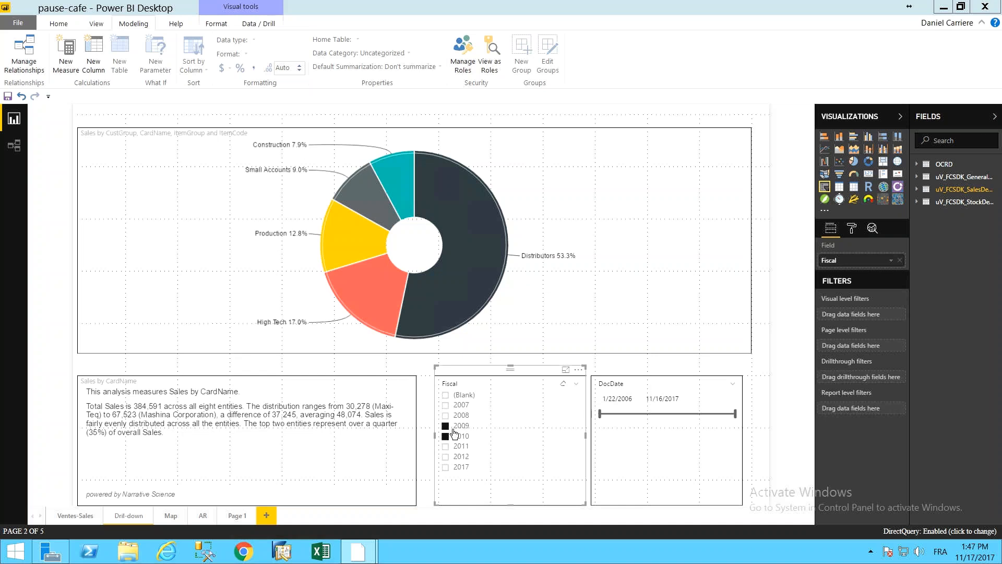
left_click(445, 427)
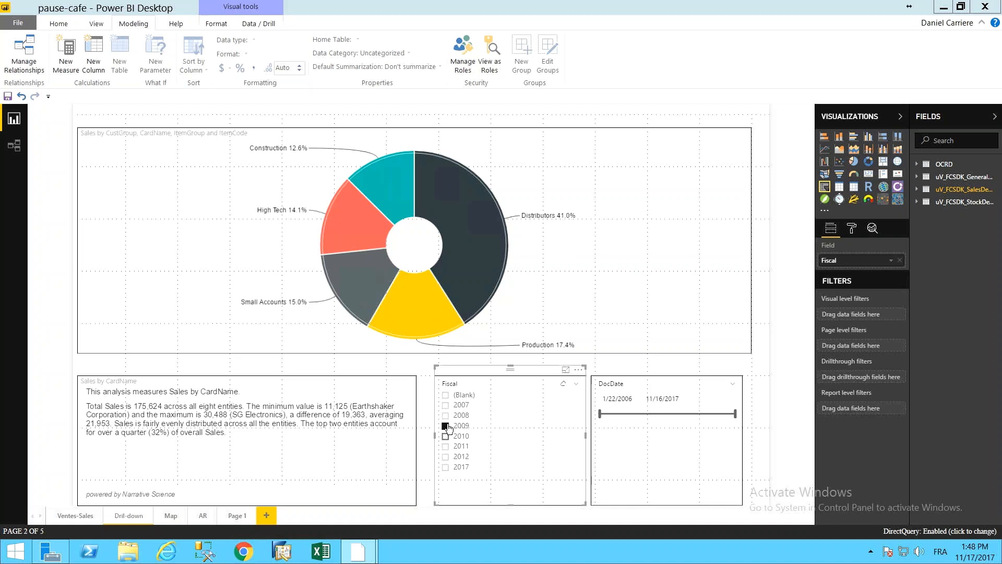
left_click(446, 407)
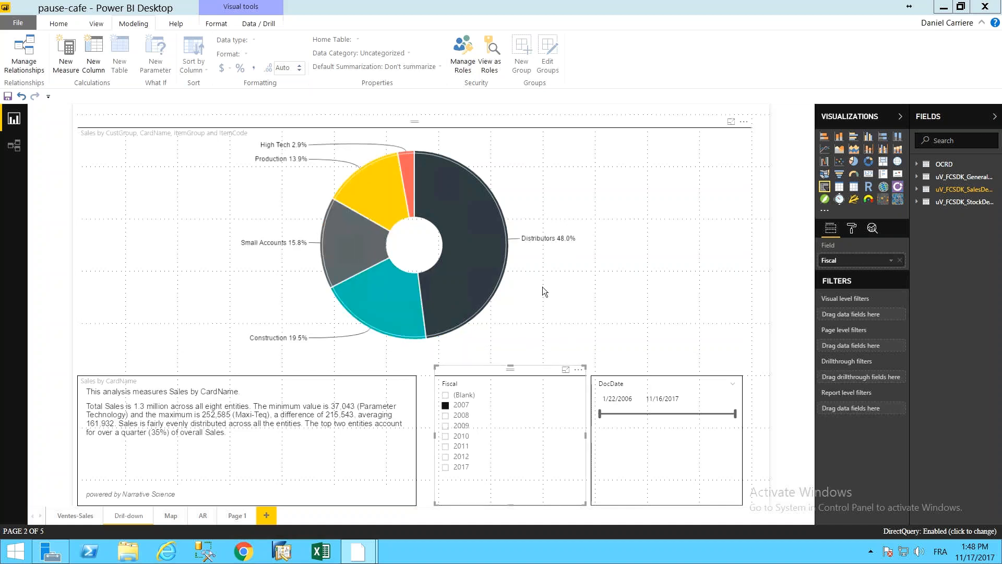
left_click(446, 416)
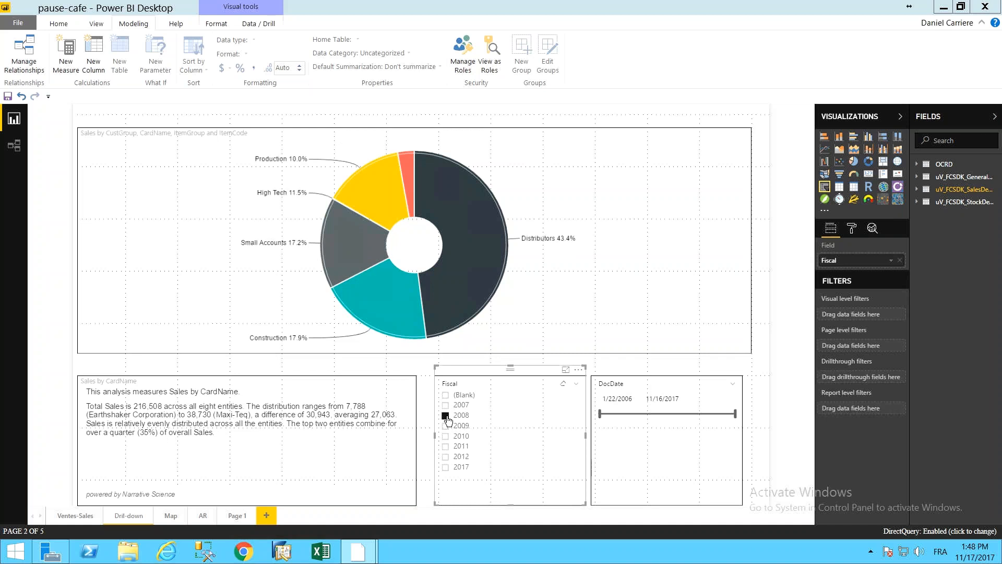
left_click(446, 447)
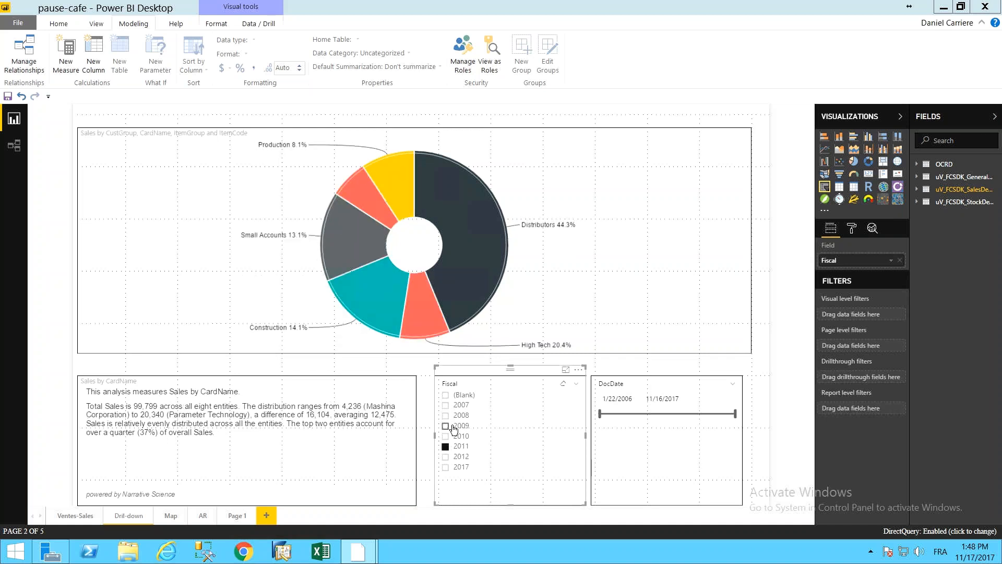
left_click(447, 450)
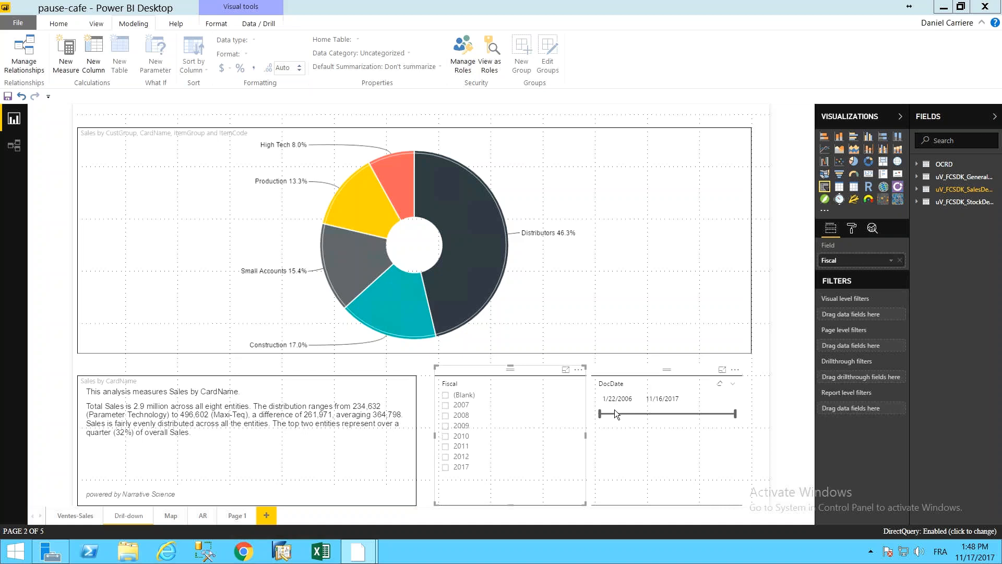
mouse_move(601, 413)
left_mouse_down()
mouse_move(664, 409)
mouse_move(601, 413)
left_mouse_up()
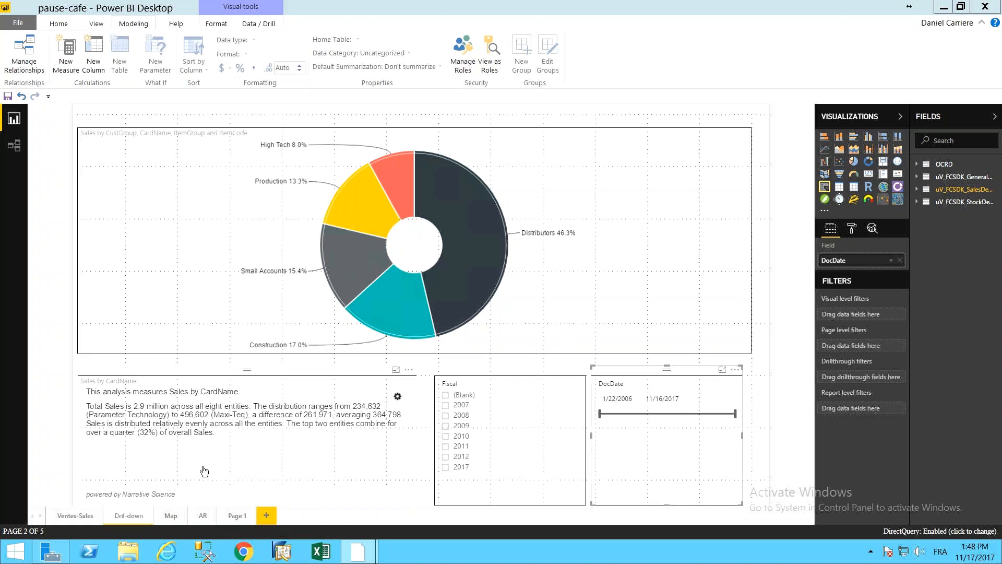
Open the Map page and examine the Sales by City map around Toronto, Ottawa and Montreal.
left_click(172, 514)
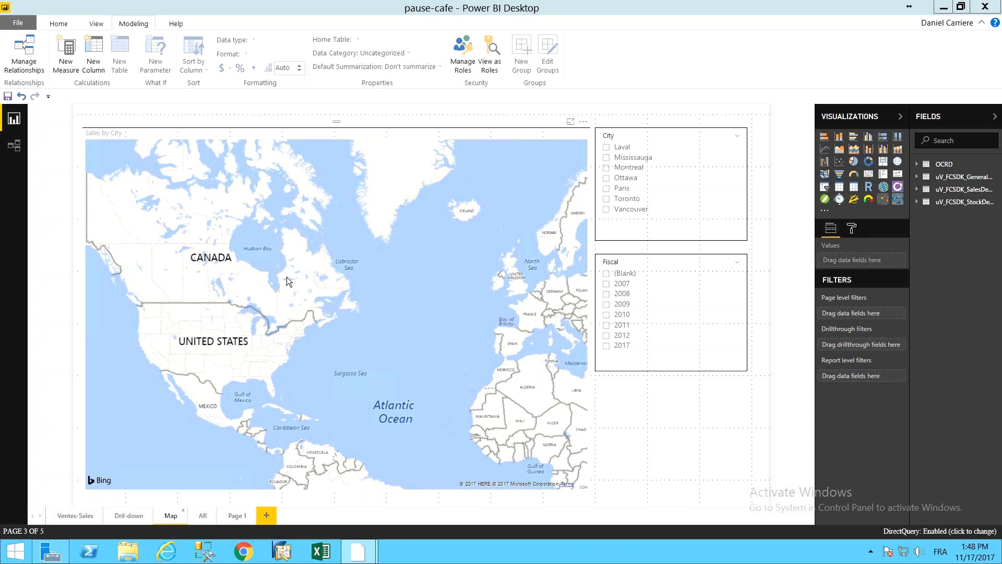
scroll(287, 276, "up", 3)
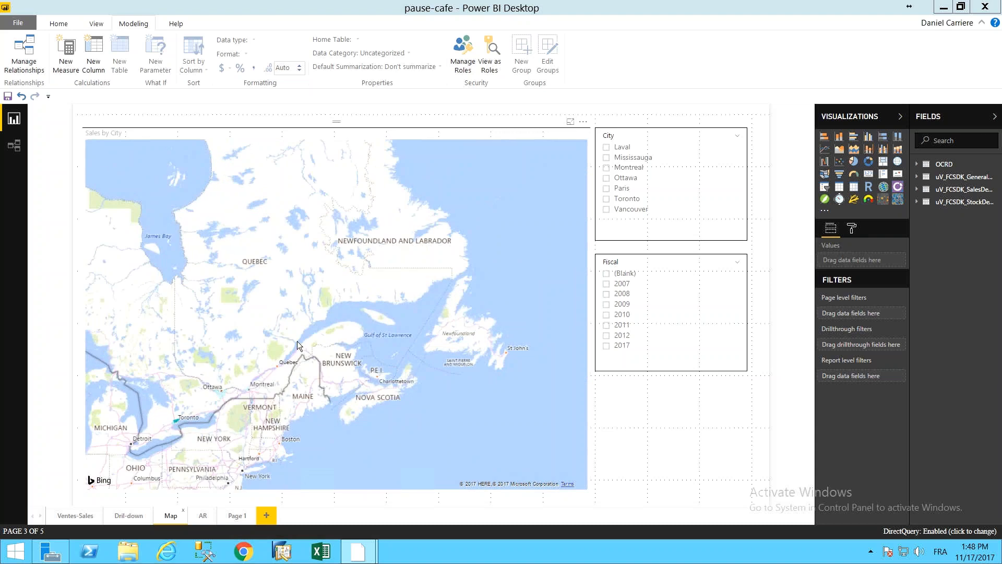
scroll(298, 344, "up", 1)
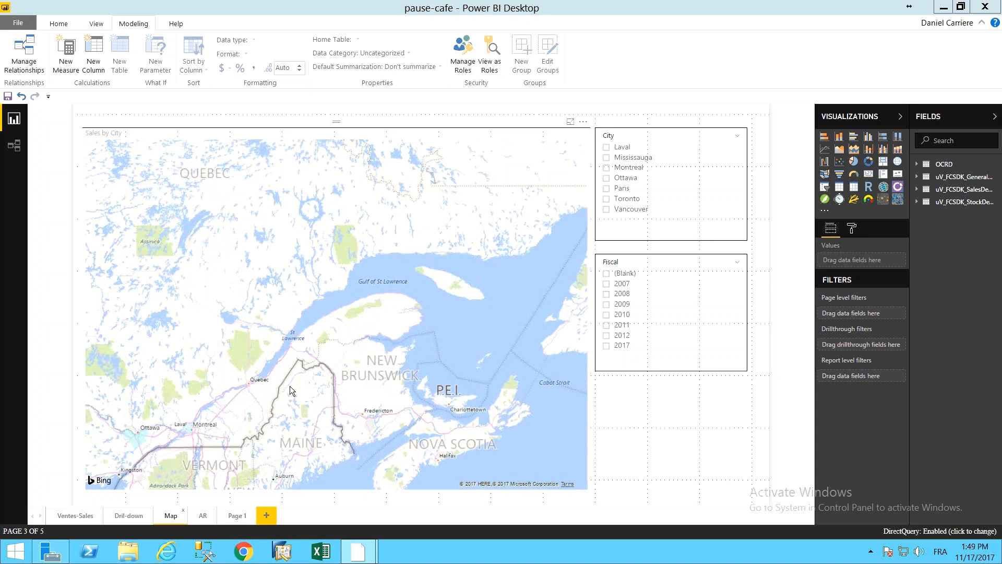
left_click_drag(290, 386, 337, 411)
left_click_drag(216, 413, 312, 387)
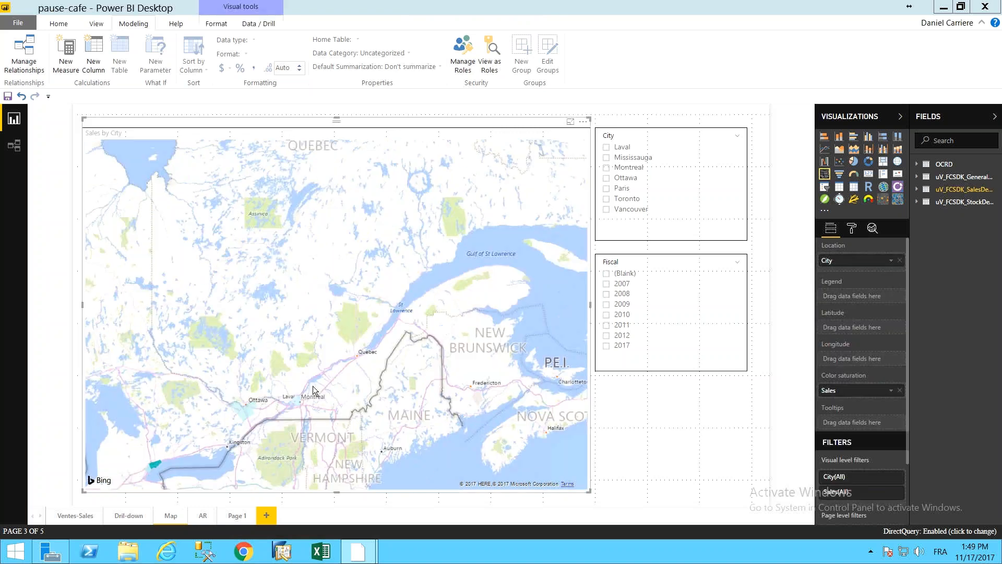
scroll(313, 387, "up", 1)
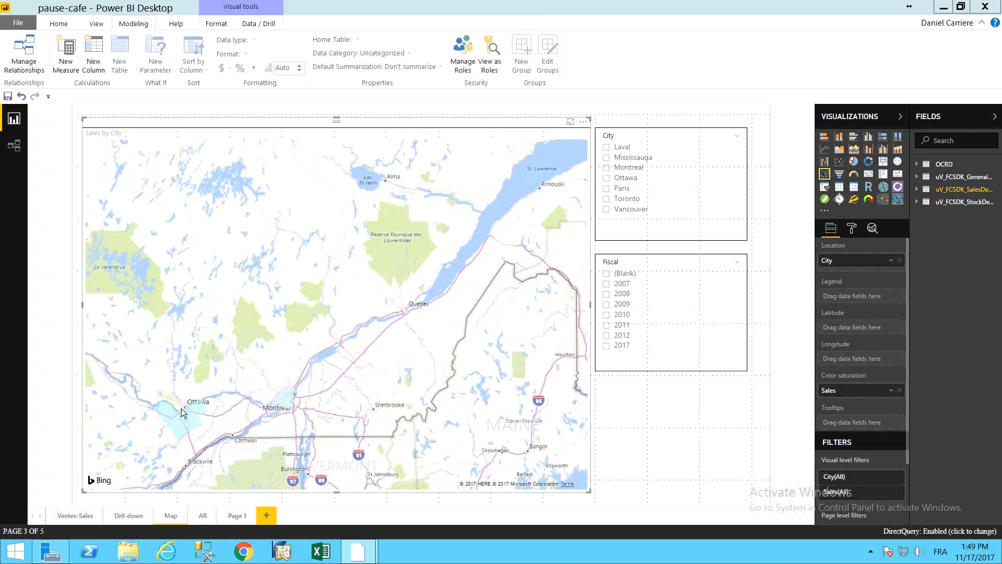
left_click_drag(181, 408, 330, 282)
mouse_move(137, 408)
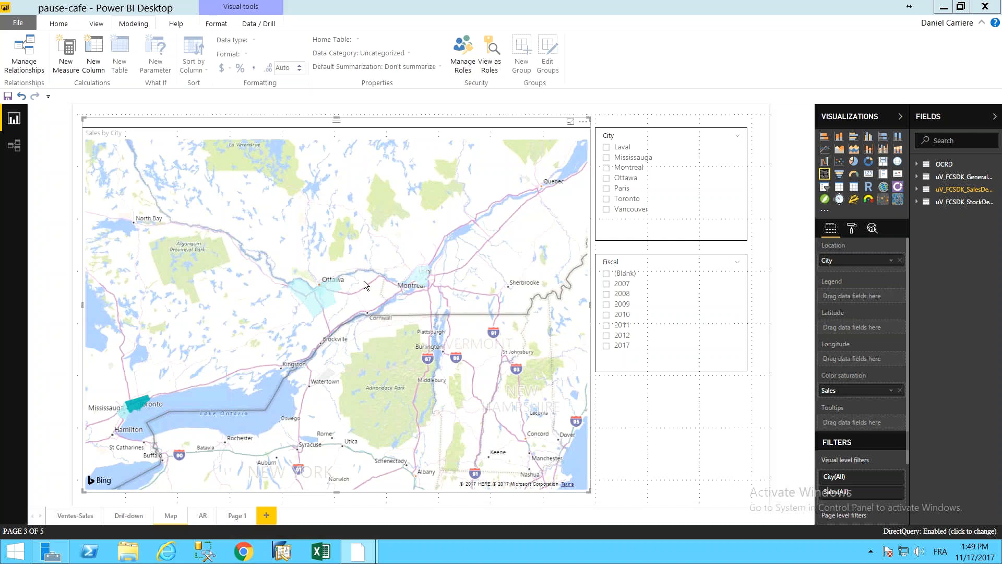
scroll(386, 252, "down", 1)
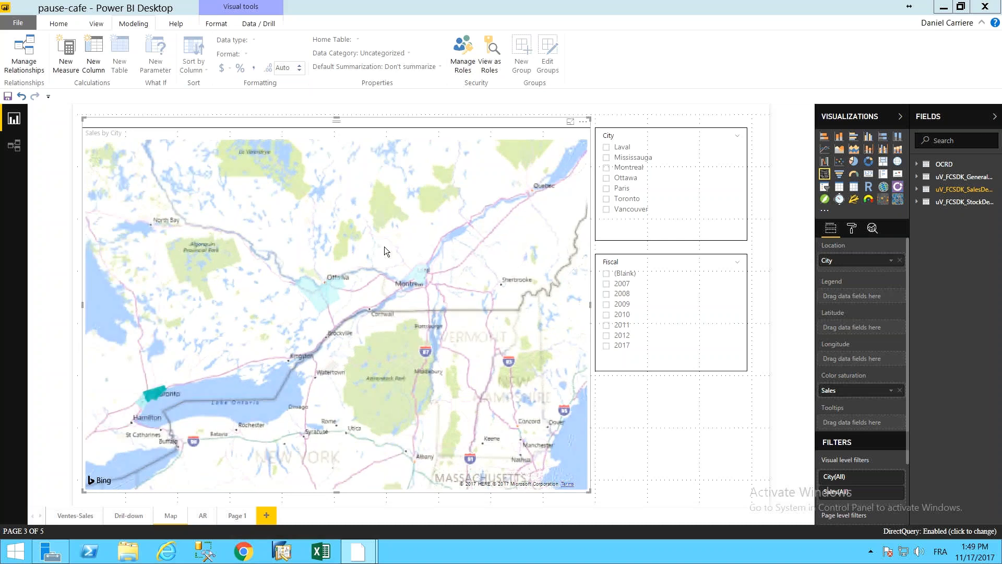
scroll(385, 251, "down", 2)
scroll(385, 252, "down", 2)
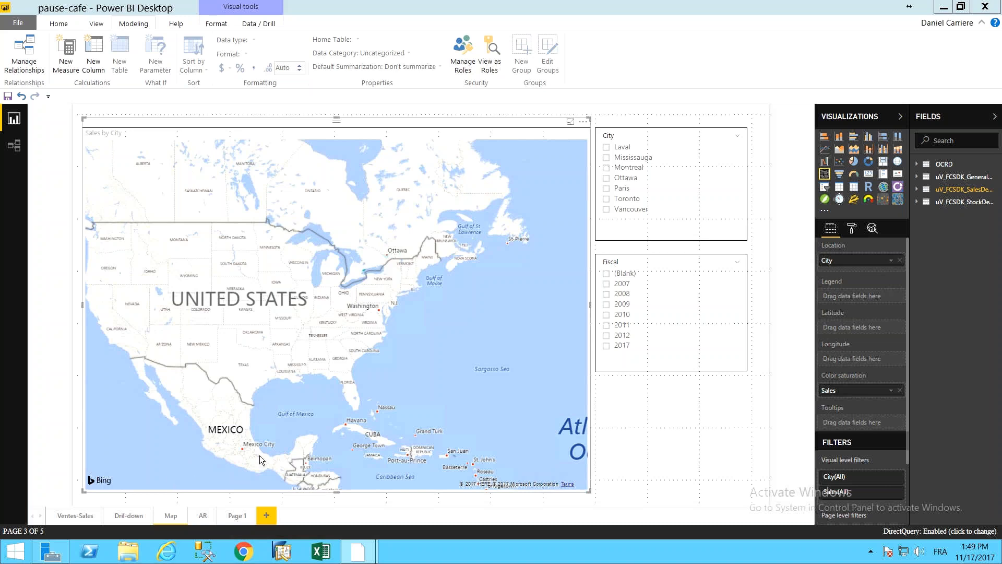
Open the AR page and remove the C selection from the CardType slicer.
left_click(203, 517)
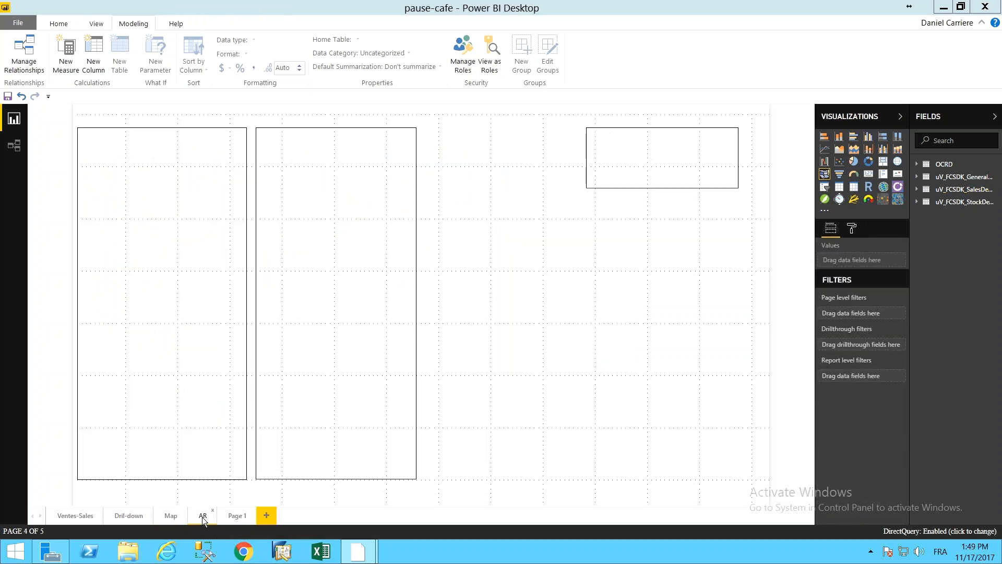
left_click(320, 280)
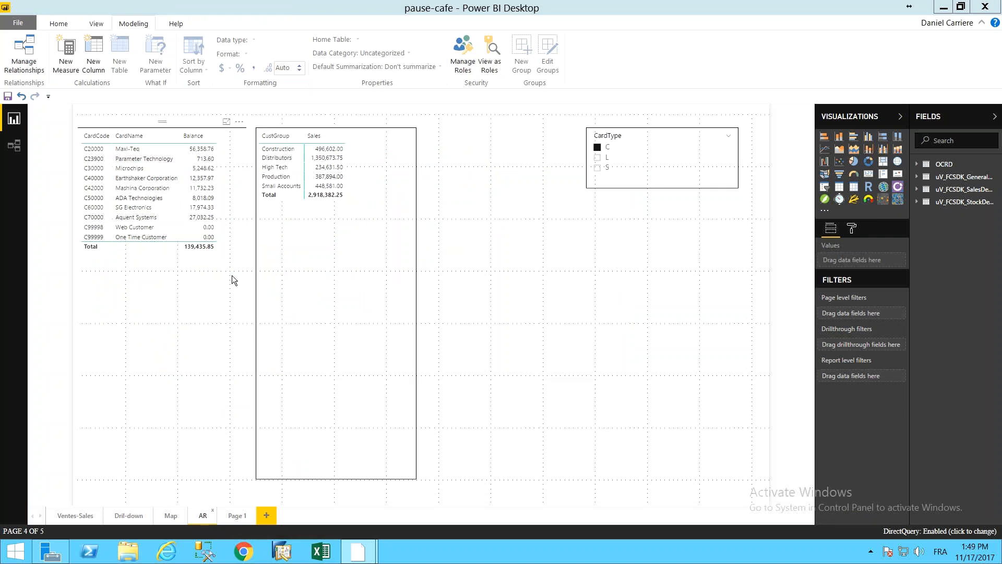
left_click(232, 275)
left_click(598, 148)
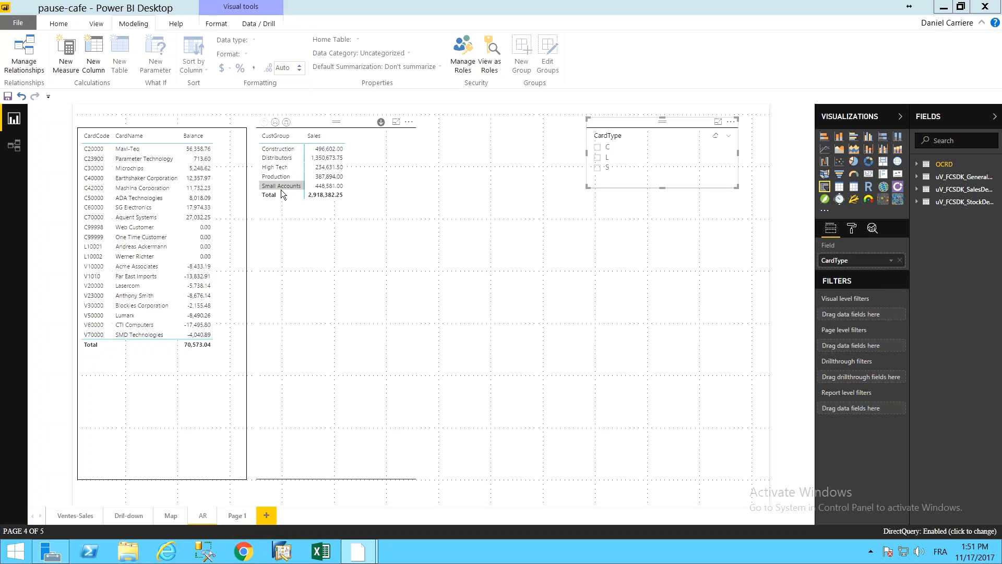
Drill the customer group sales matrix down through Distributors and Earthshaker Corporation to the document numbers.
left_click(290, 157)
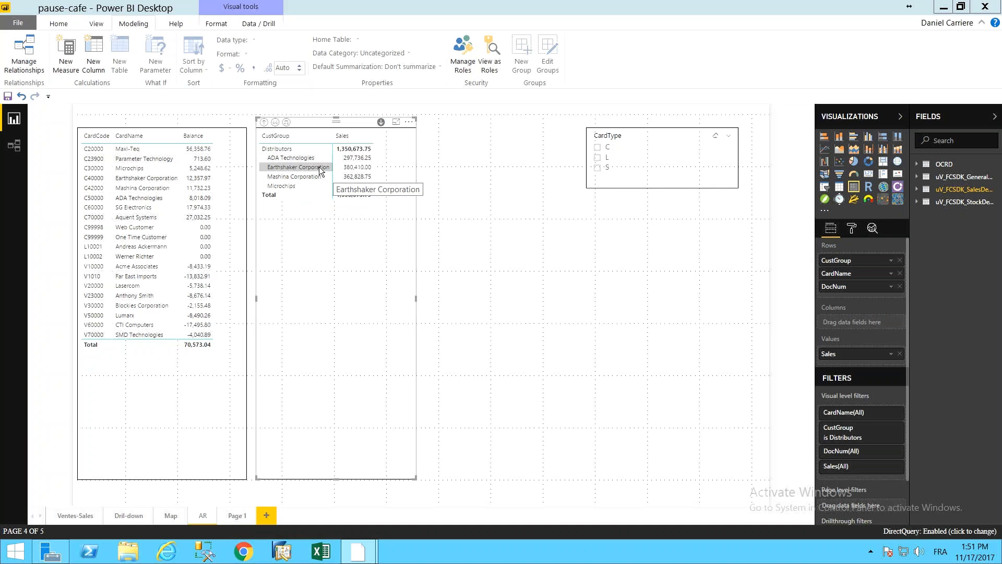
left_click(318, 167)
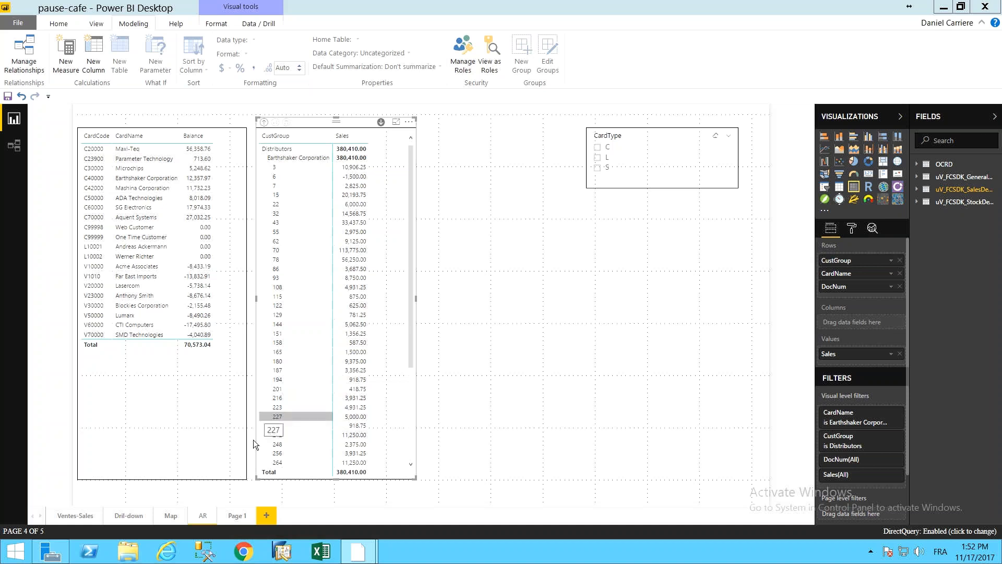
Add an empty table visual to the blank Page 1 and widen it.
left_click(233, 517)
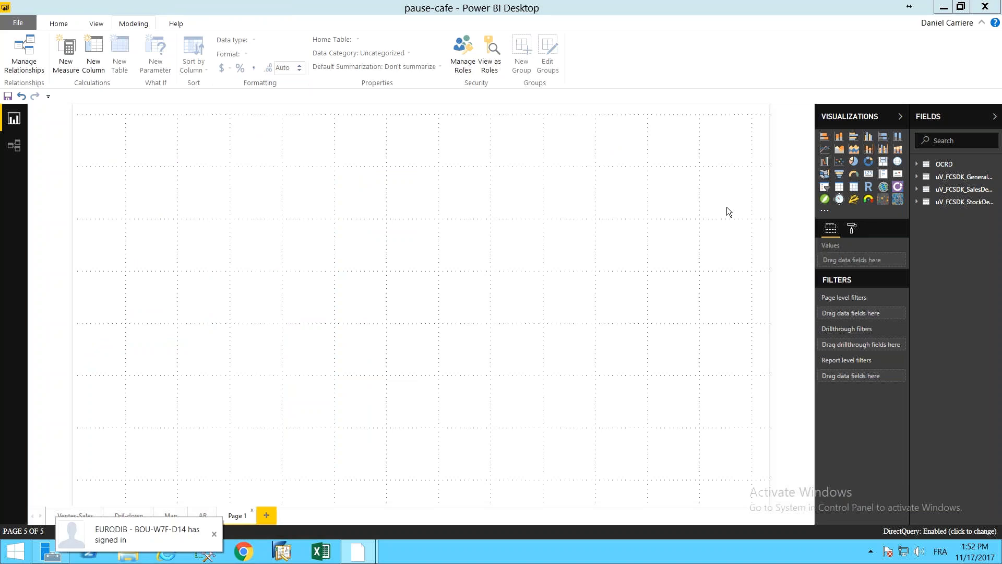
left_click(840, 188)
left_click_drag(231, 195, 369, 197)
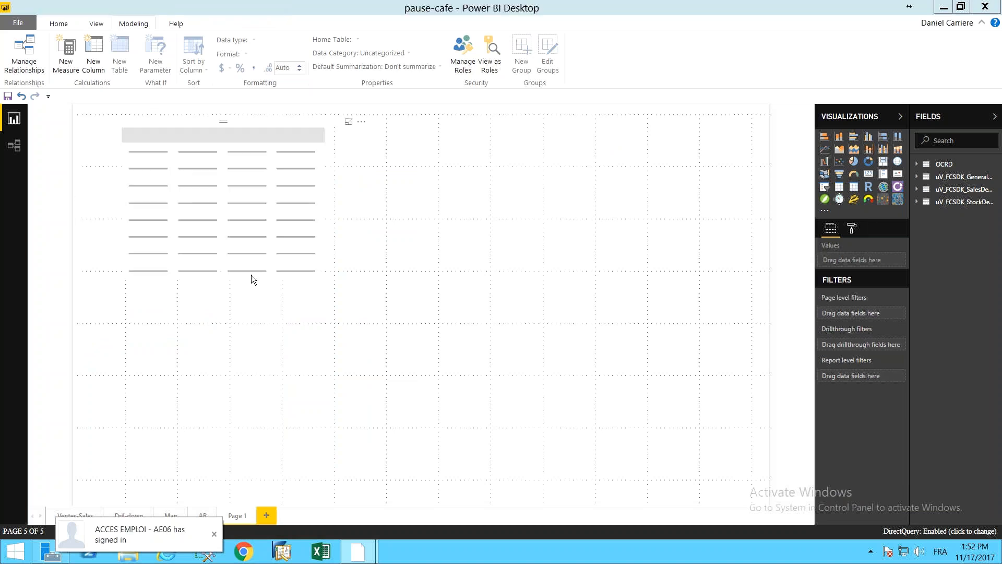
Fill the empty table with ItemCode, ItemName and Min Stock Level from the uV_FCSDK_StockDe... table.
left_click(223, 286)
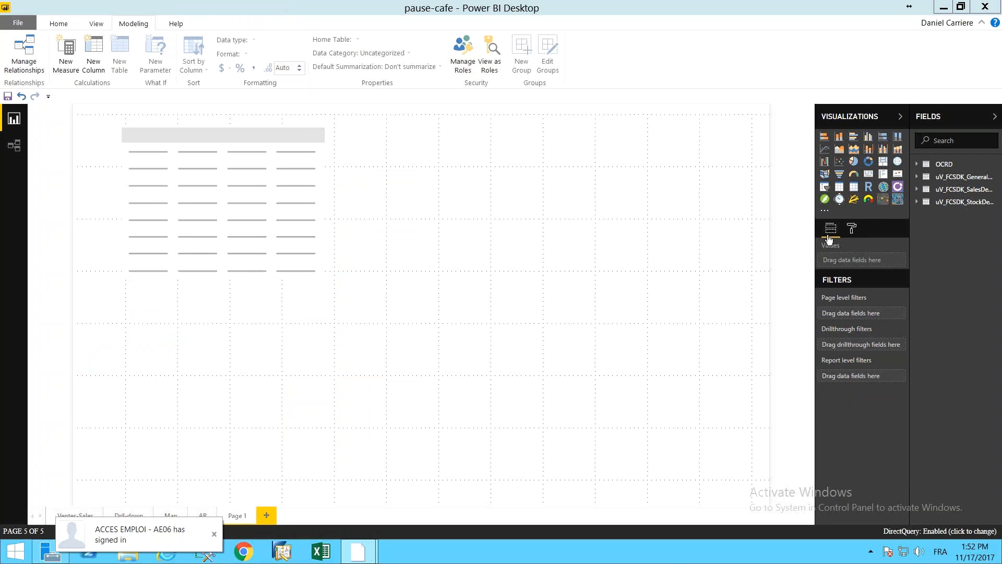
left_click(918, 203)
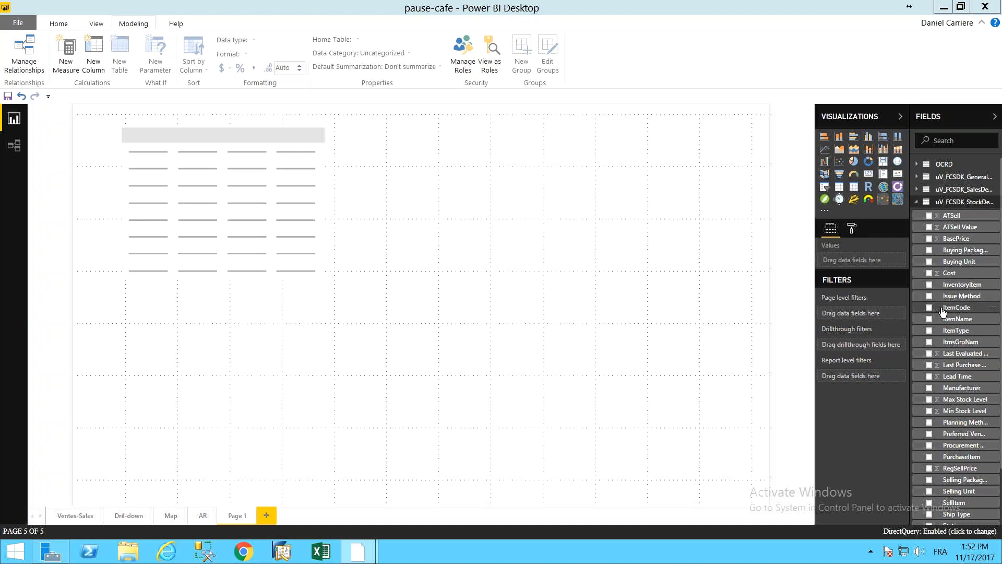
left_click_drag(944, 312, 184, 154)
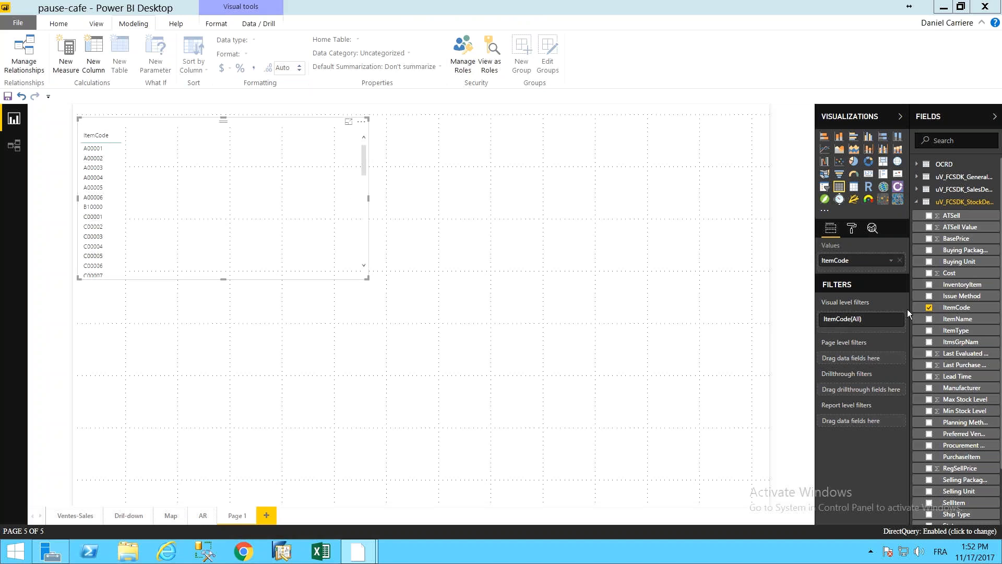
left_click_drag(965, 322, 187, 148)
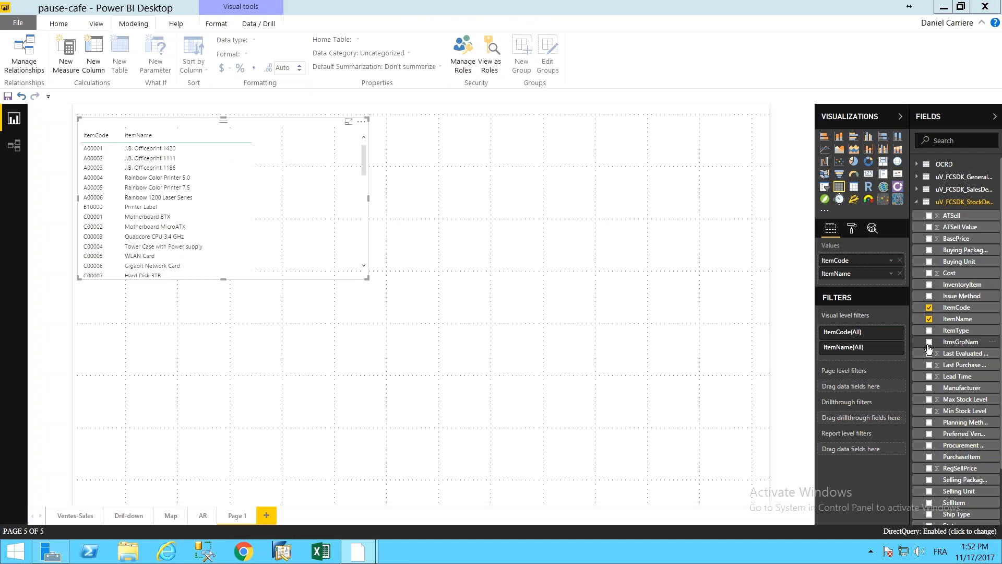
left_click_drag(964, 411, 290, 154)
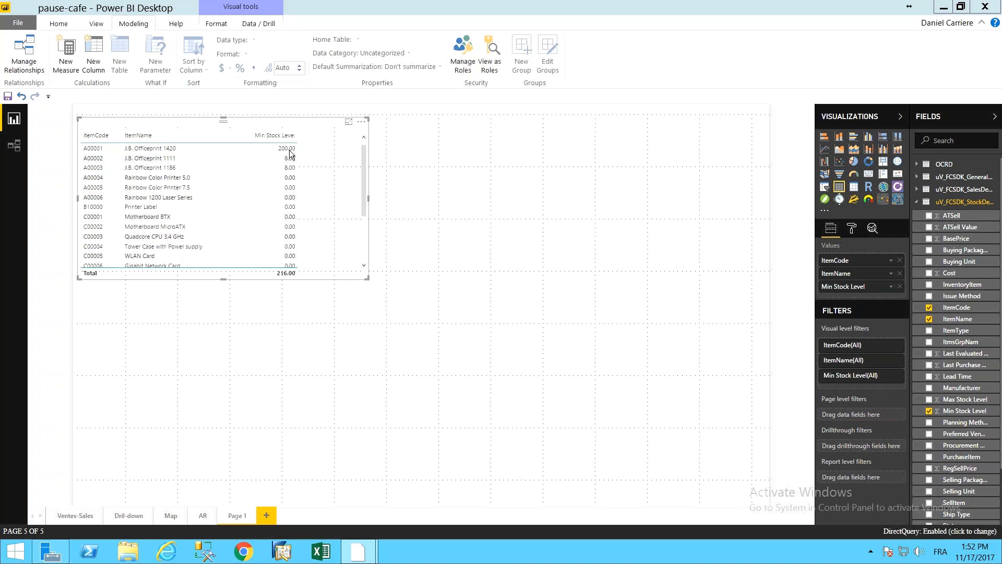
Enlarge the stock table, add Whs_OnHand, Warehouse and Whs_OnOrder to it, and order Whs_OnOrder before Warehouse.
scroll(924, 392, "down", 2)
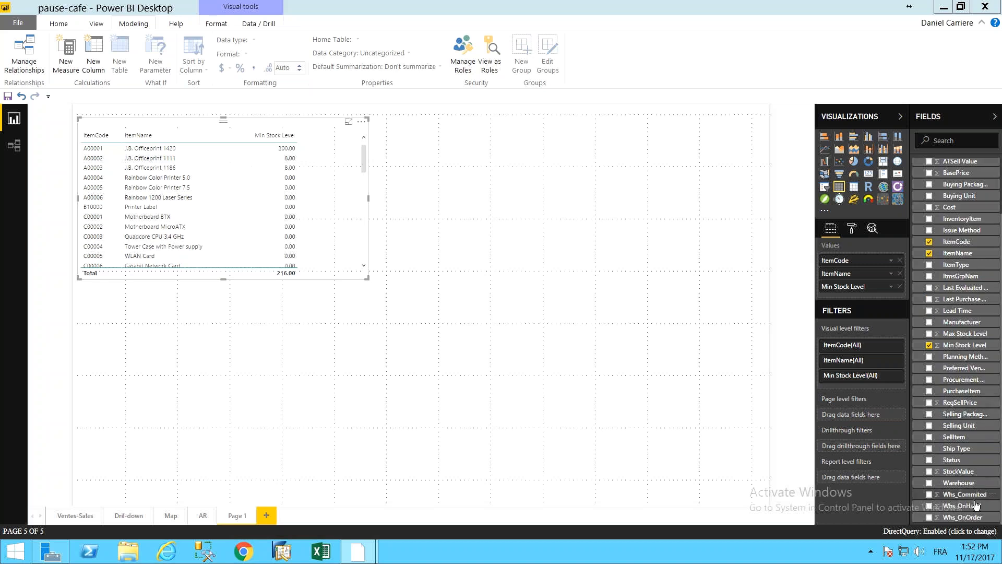
left_click_drag(977, 505, 335, 155)
left_click_drag(367, 283, 498, 387)
left_click_drag(961, 483, 390, 149)
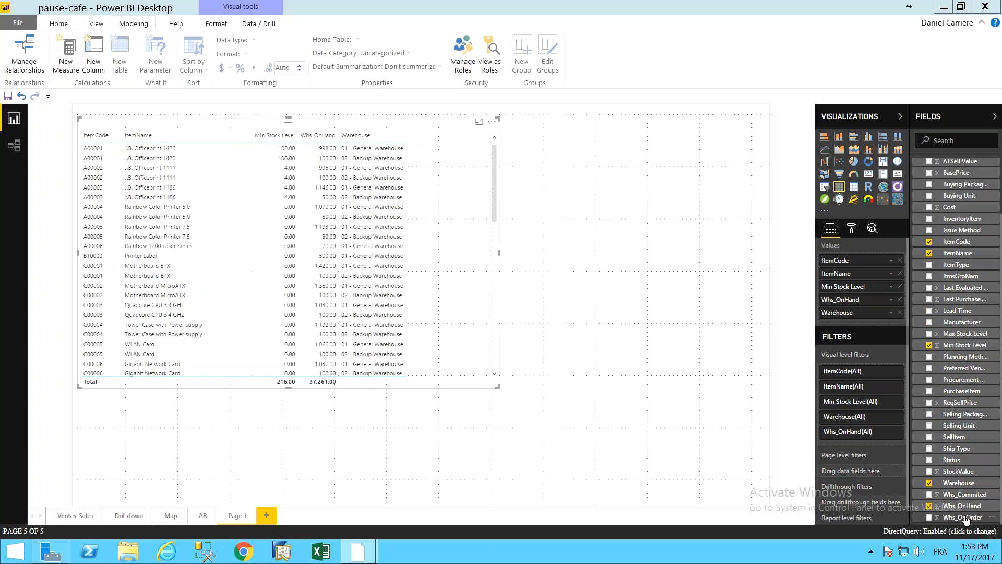
left_click_drag(964, 516, 412, 146)
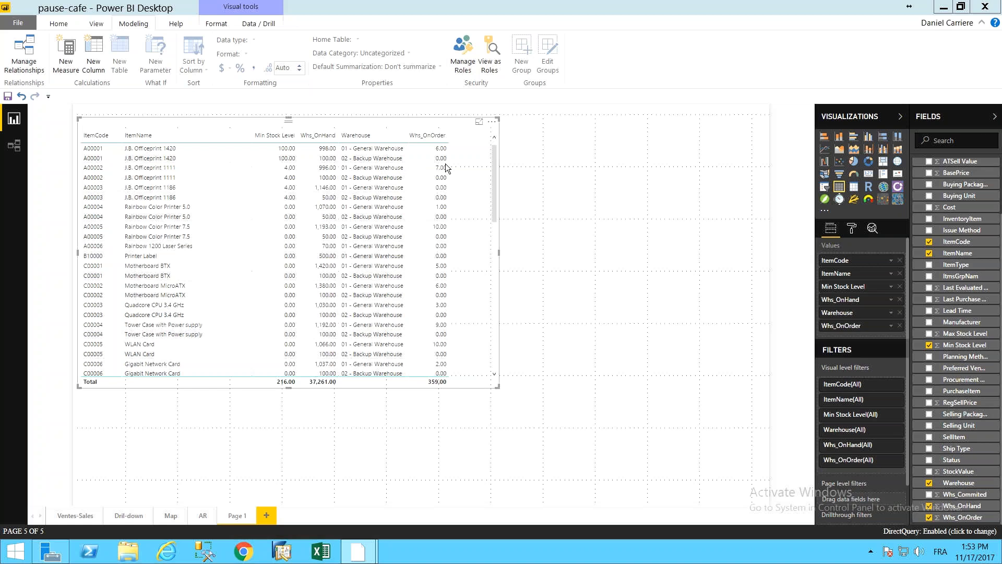
left_click_drag(849, 328, 852, 313)
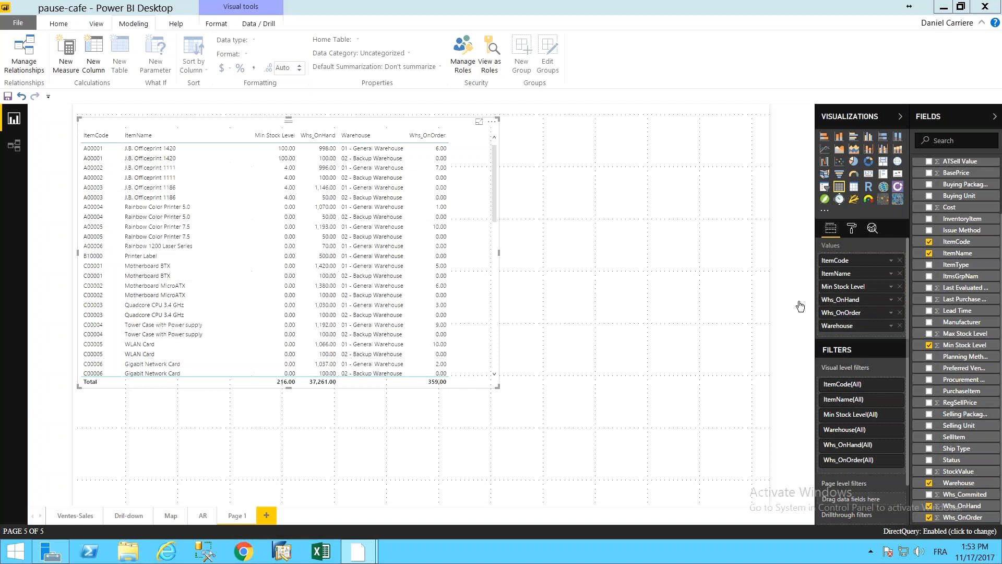
Add a Warehouse slicer beside the stock table and shorten it to fit its entries.
left_click(623, 171)
left_click(825, 187)
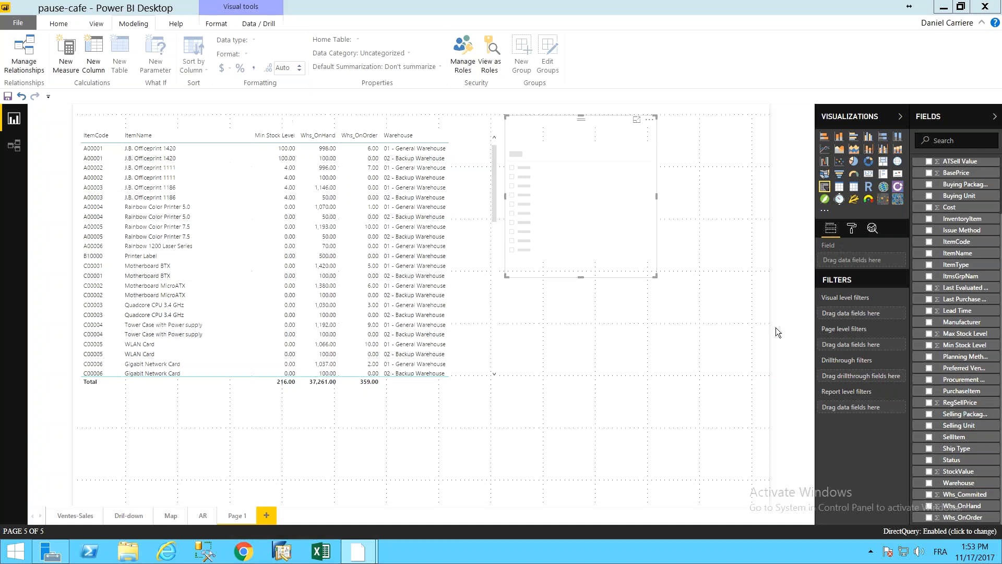
left_click_drag(957, 484, 571, 209)
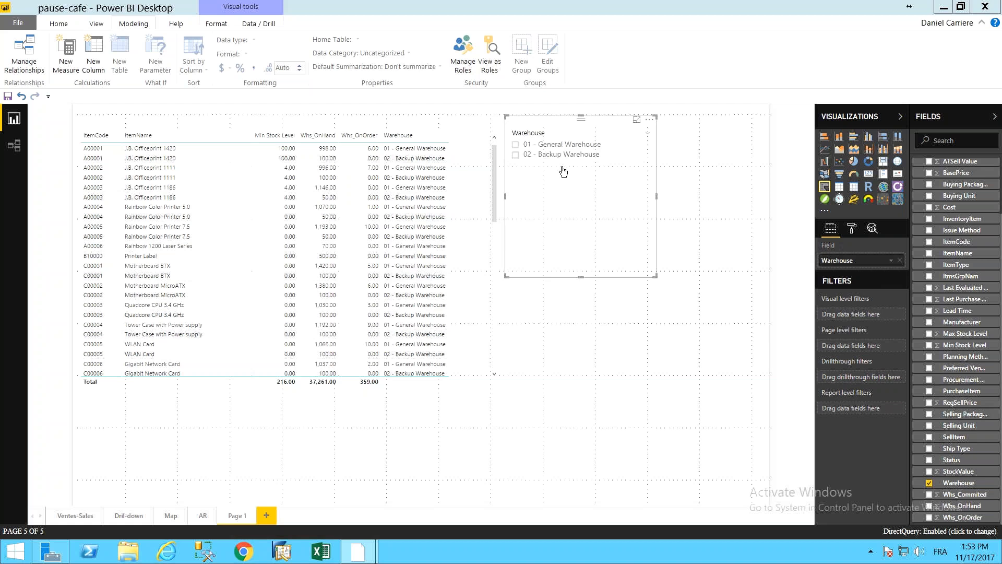
left_click_drag(580, 275, 579, 188)
left_click(579, 187)
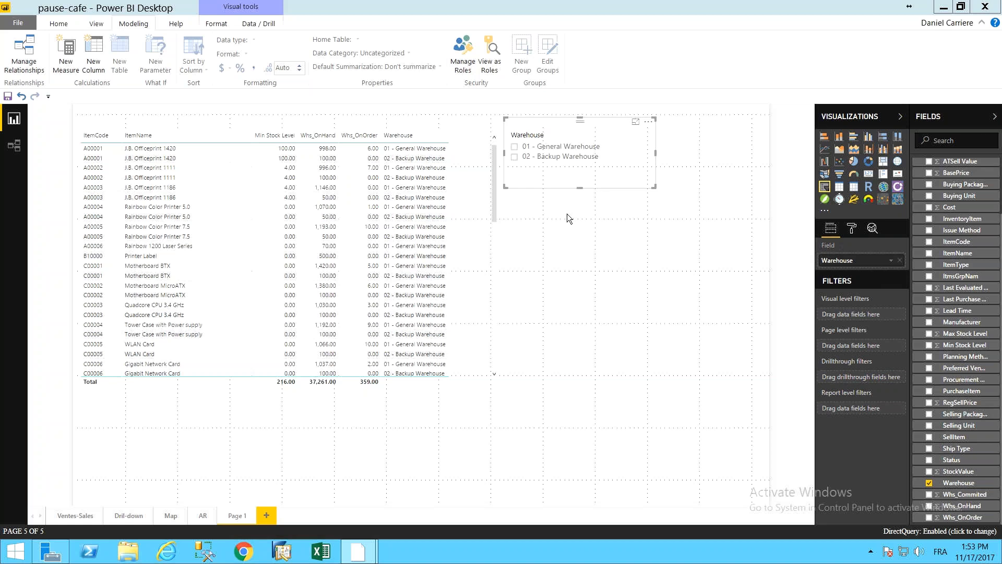
Add an ItmsGrpNam slicer below the Warehouse slicer and lower its upper edge slightly.
left_click(762, 247)
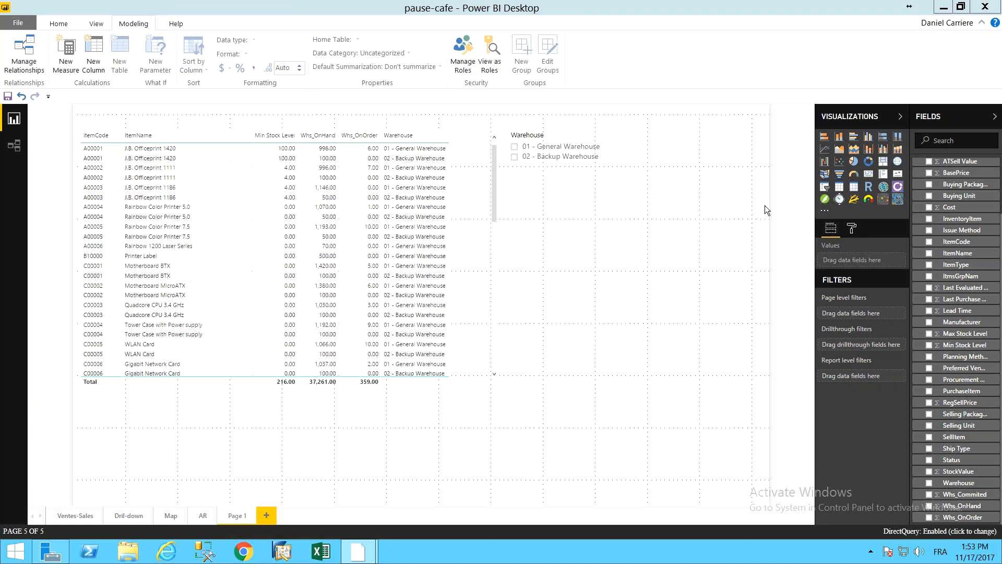
left_click(825, 187)
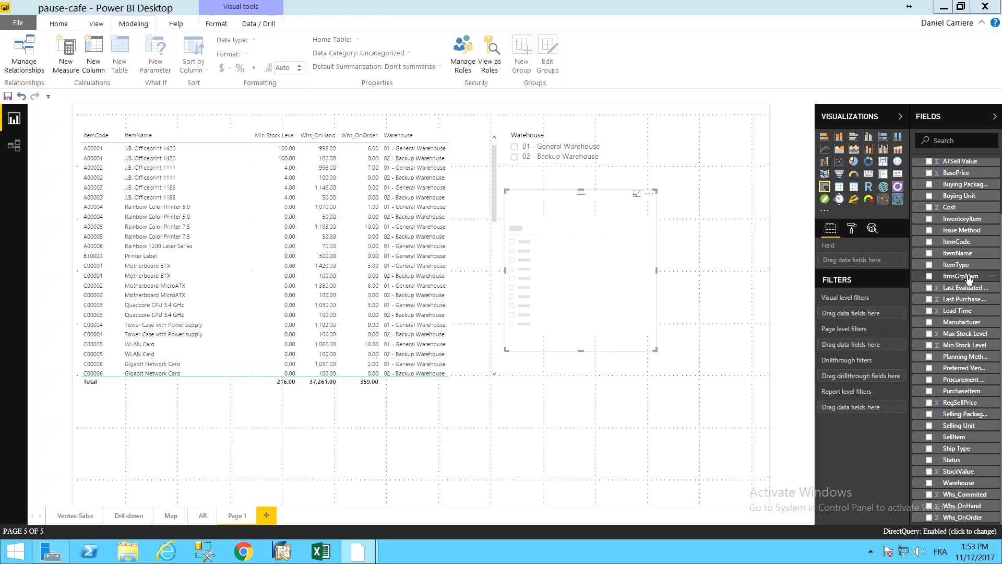
left_click_drag(968, 279, 578, 250)
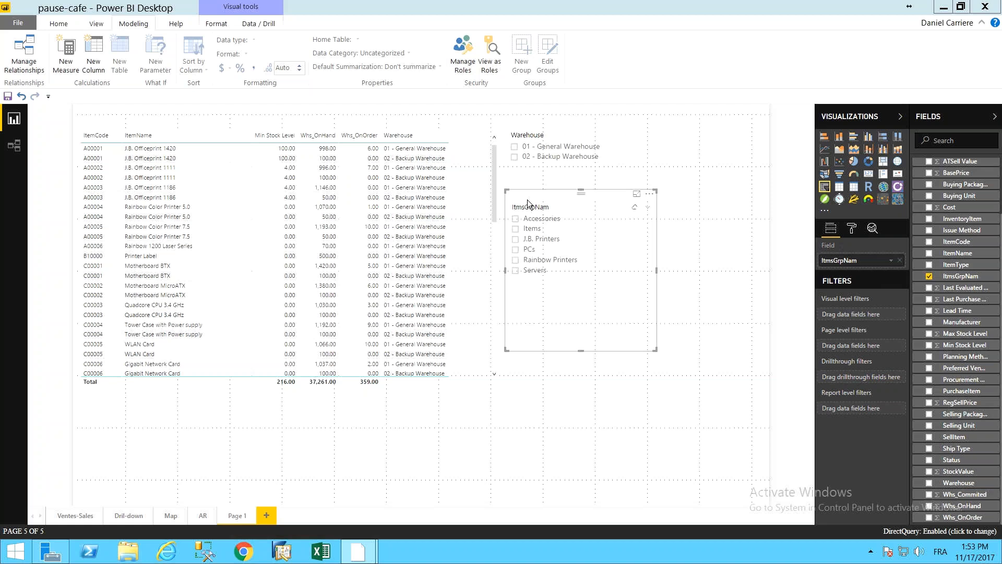
scroll(1000, 242, "up", 1)
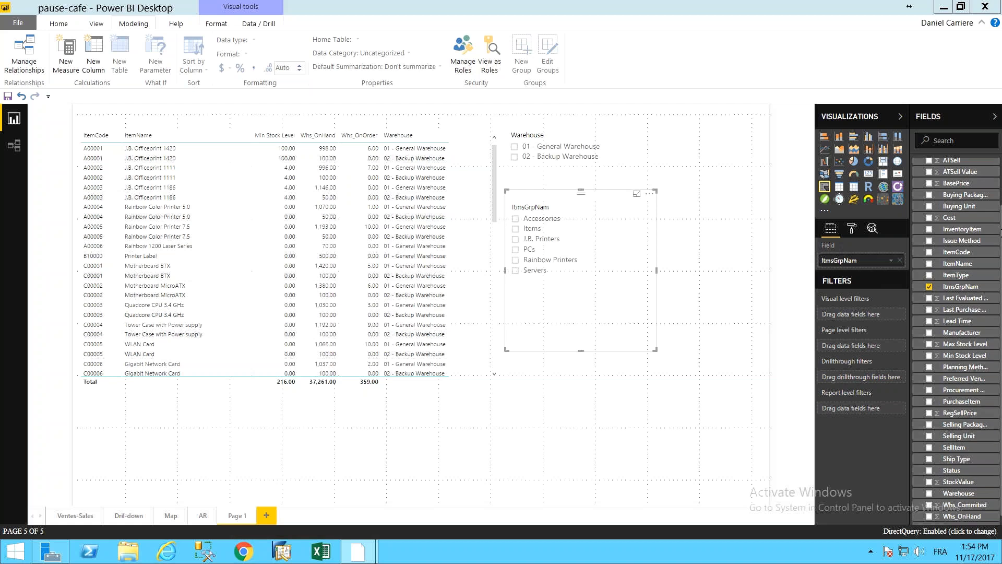
scroll(976, 208, "up", 2)
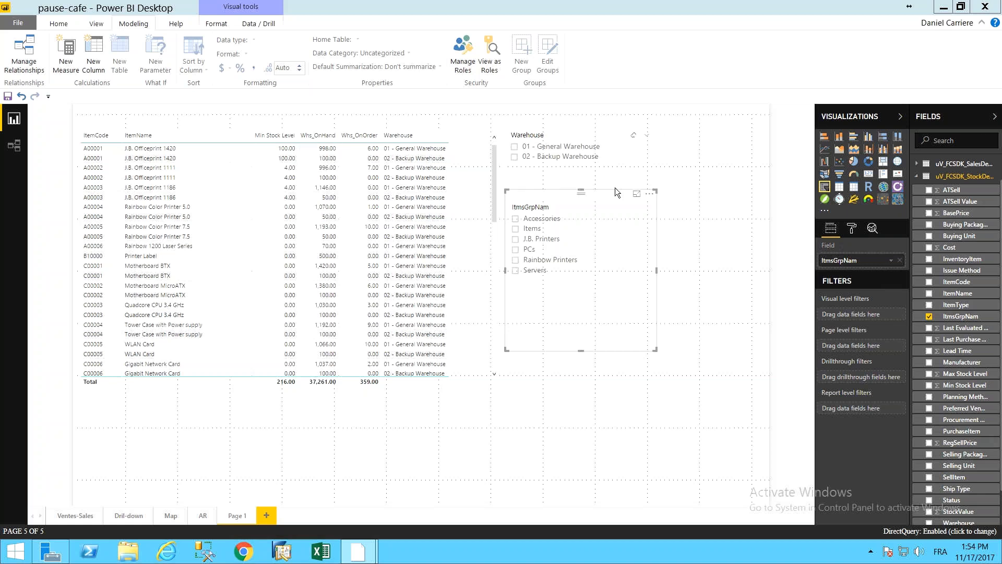
left_click_drag(572, 187, 579, 206)
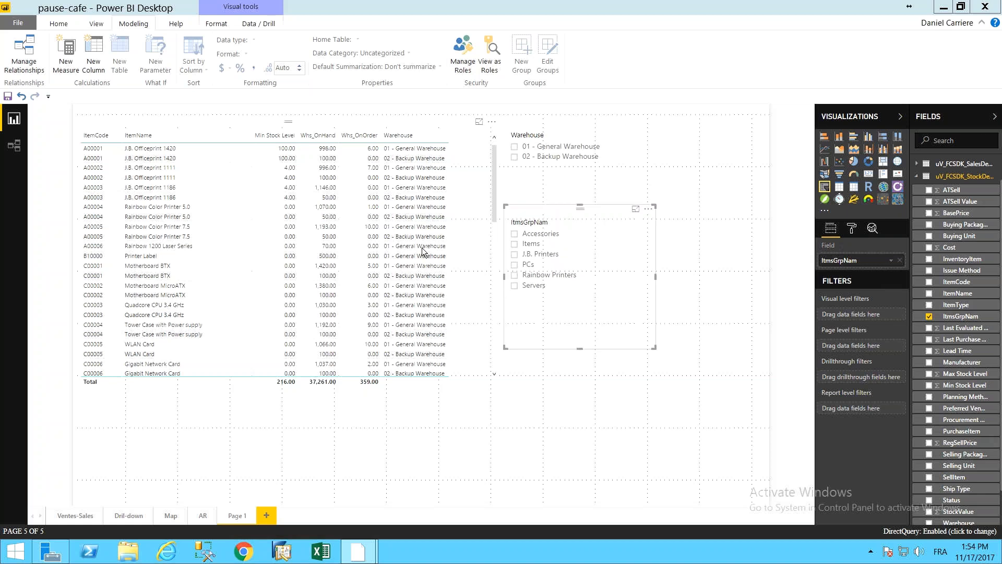
Look through the stock table, filter it to each warehouse in turn, and leave 01 - General Warehouse selected.
scroll(474, 246, "down", 5)
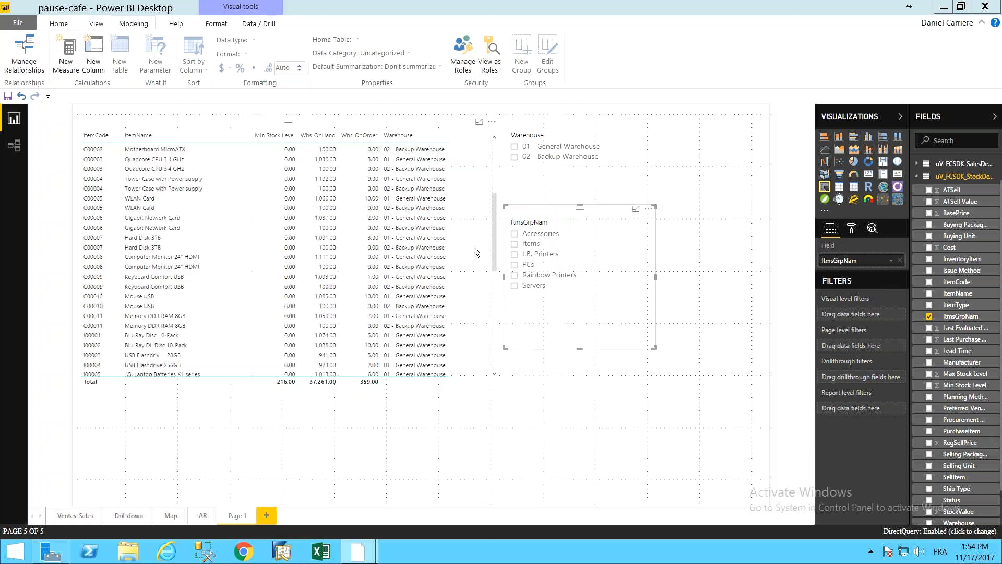
scroll(474, 246, "up", 5)
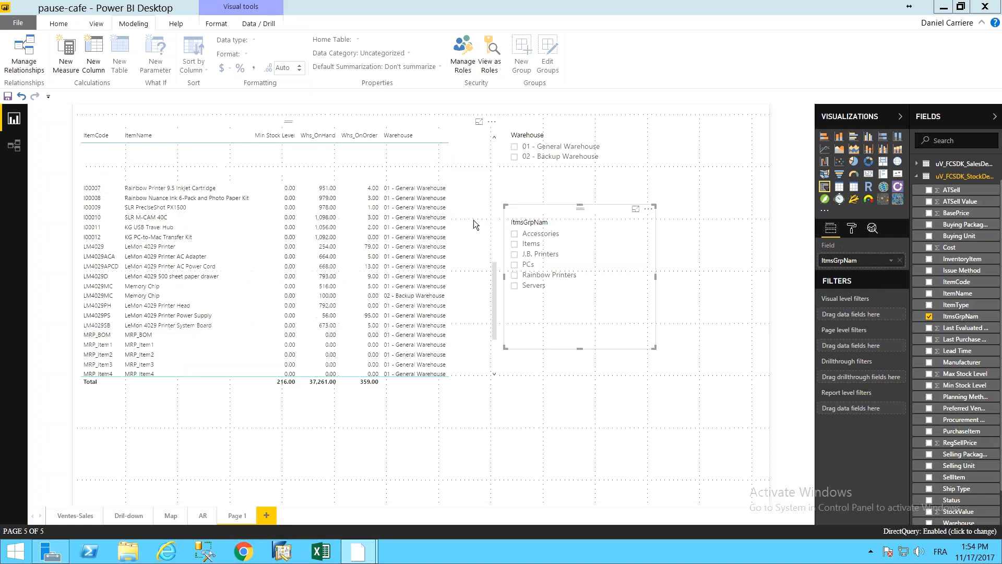
left_click(474, 220)
left_click(515, 151)
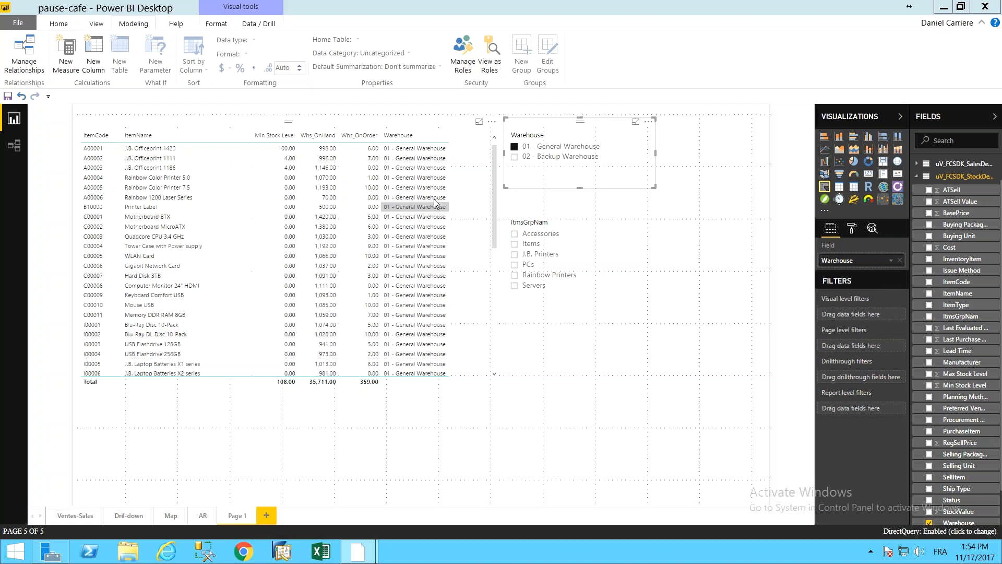
left_click(520, 151)
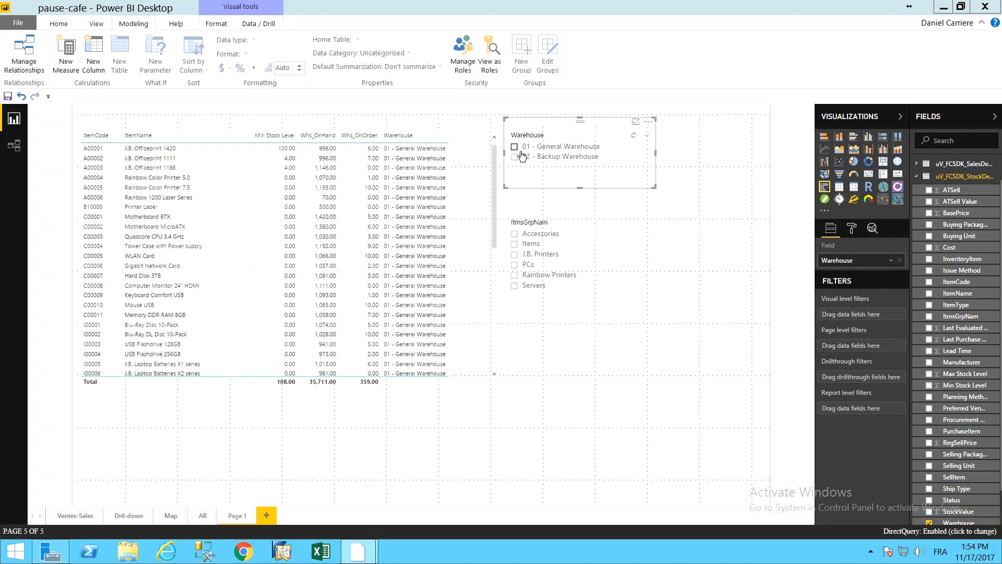
left_click(515, 157)
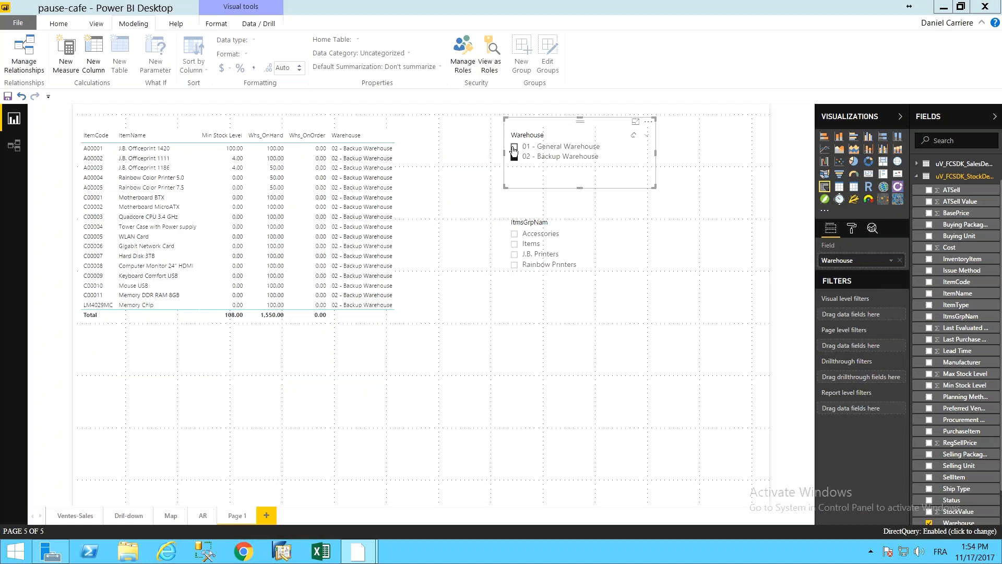
left_click(513, 150)
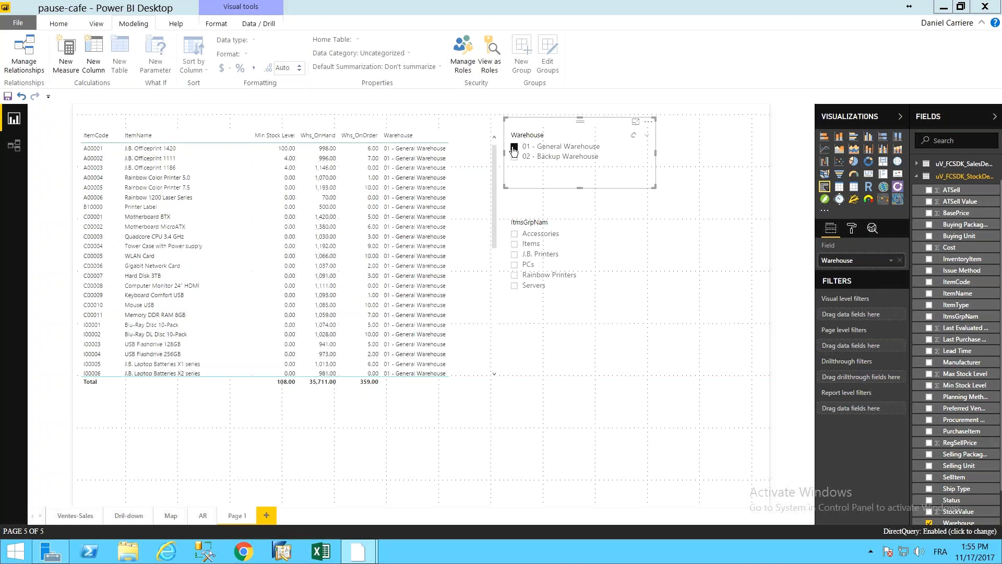
Limit the stock table to the Items group and look through its rows.
left_click(515, 244)
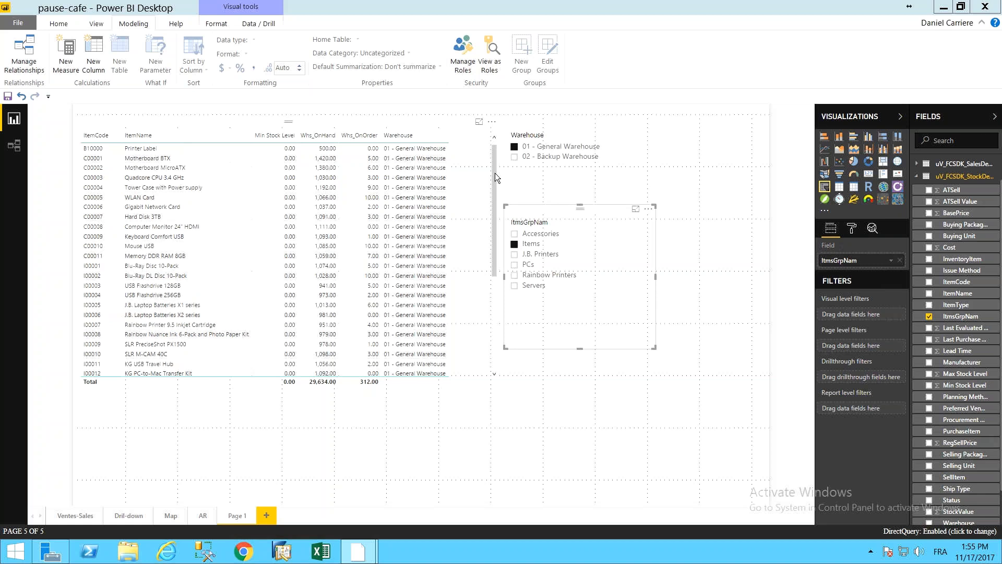
left_click_drag(495, 173, 487, 273)
scroll(487, 245, "up", 5)
left_click(442, 176)
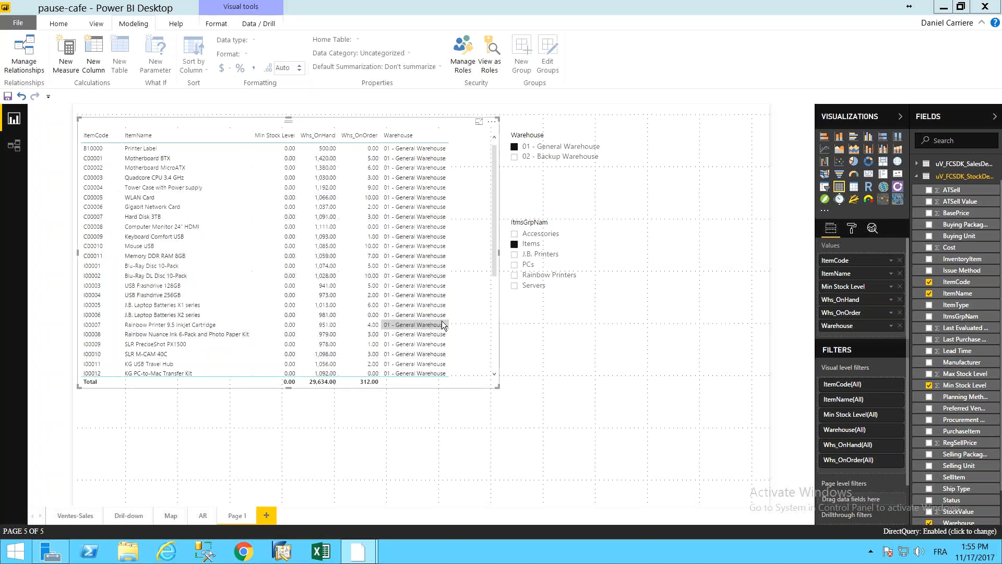
Open the Ventes-Sales page to review its charts and dismiss the Internet Explorer error dialog.
left_click(79, 519)
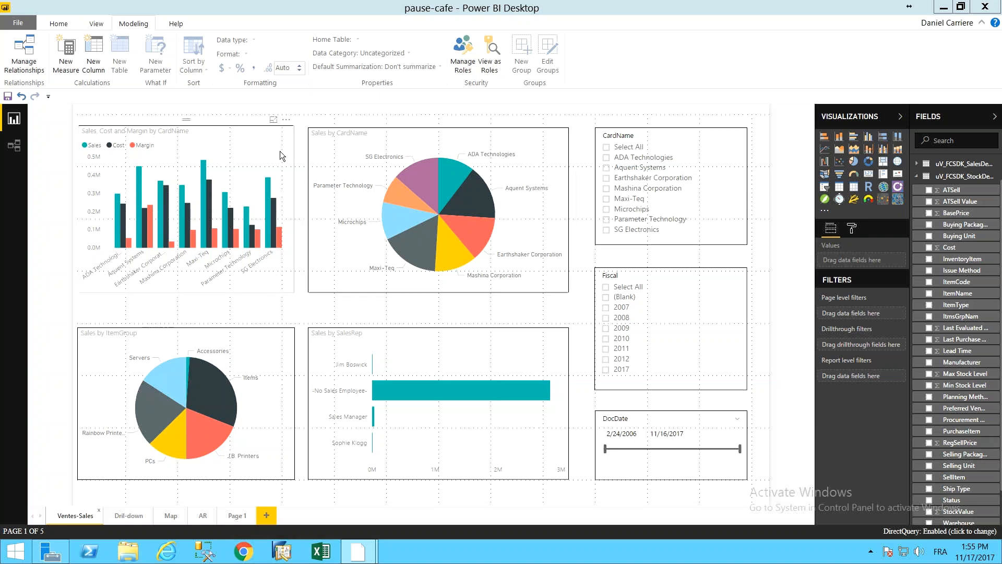
mouse_move(271, 206)
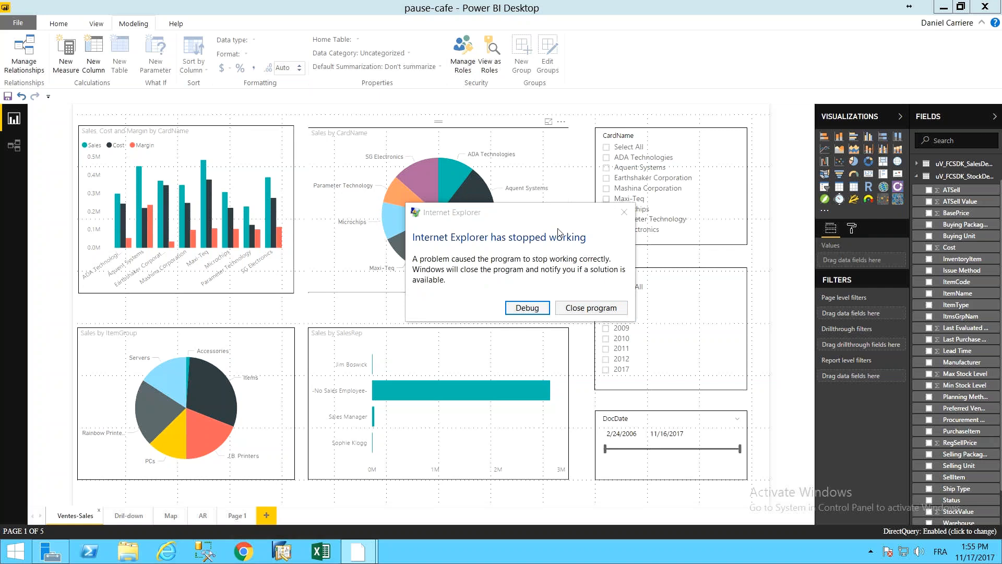
left_click(624, 212)
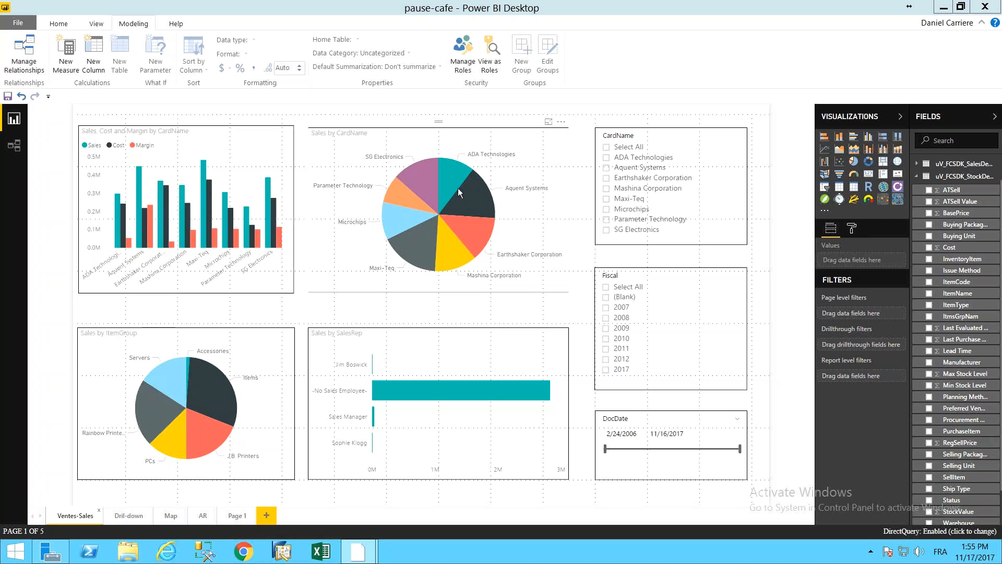
mouse_move(458, 188)
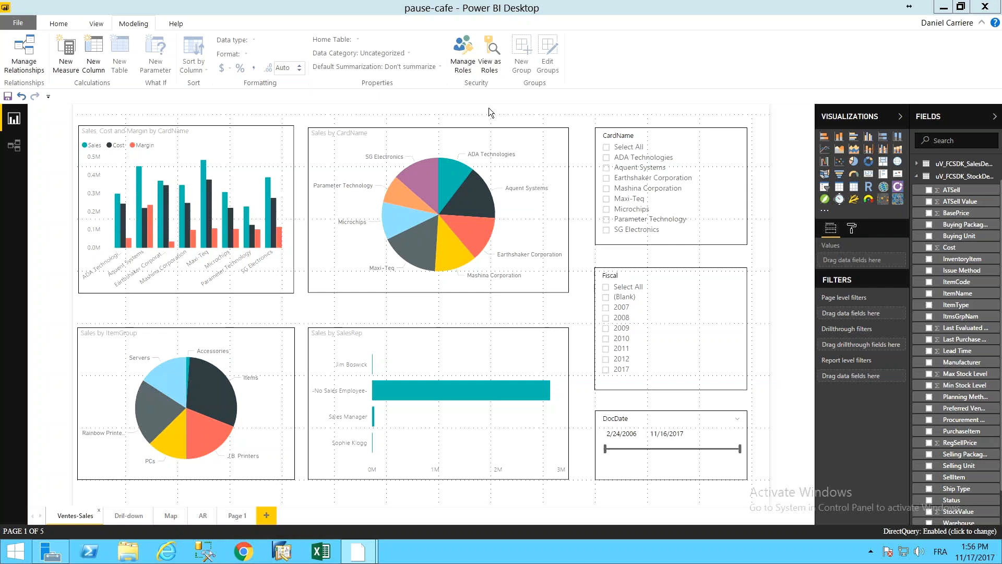
Switch the Ventes-Sales page to the phone layout and remove the Sales, Cost and Margin chart and DocDate slicer from it.
left_click(97, 24)
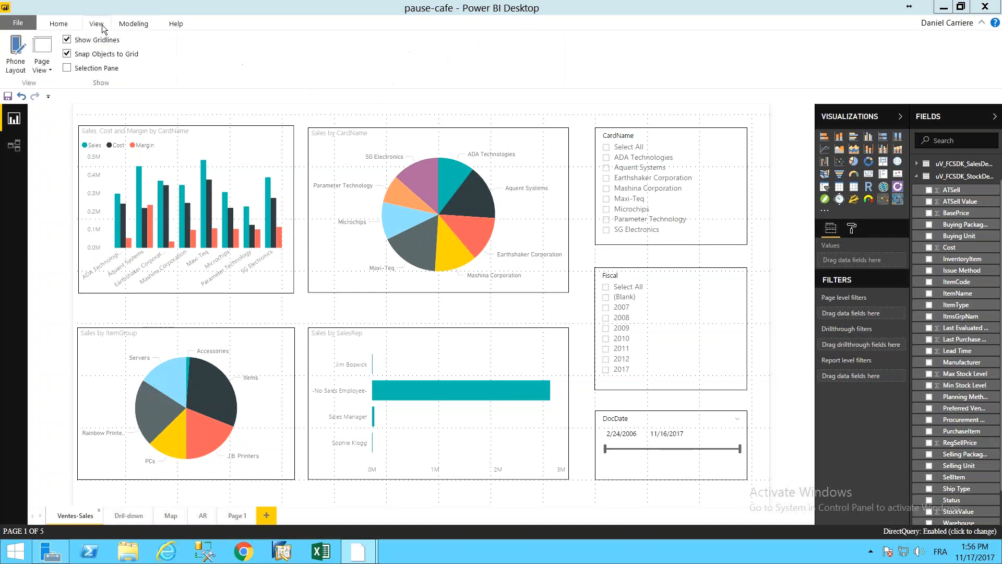
left_click(23, 51)
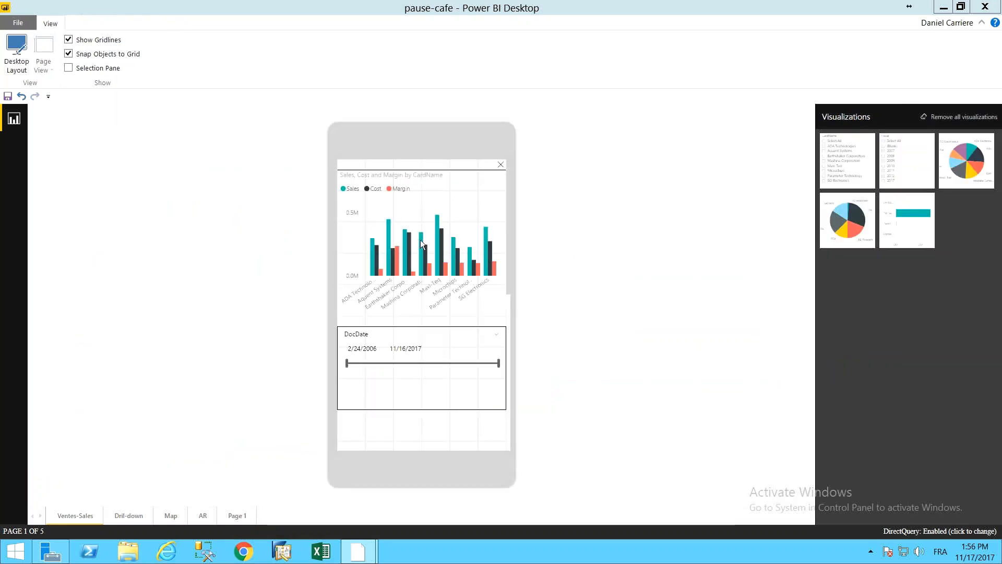
left_click(501, 166)
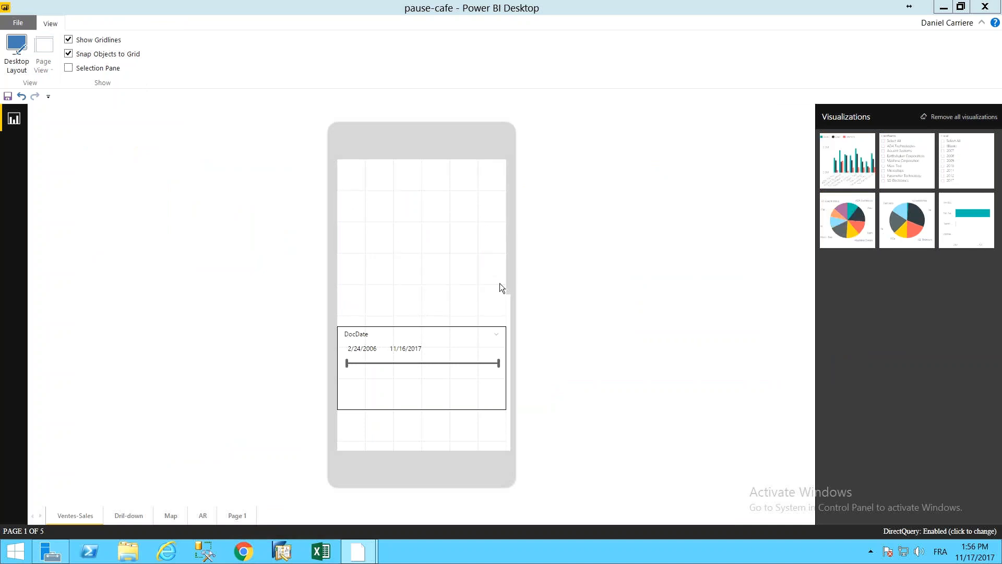
left_click(500, 320)
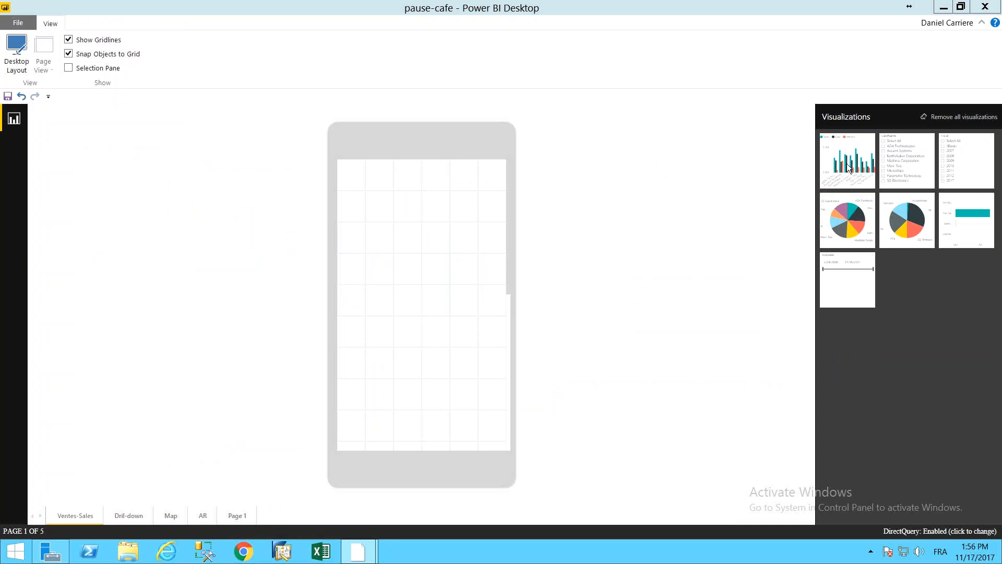
Place the Sales, Cost and Margin by CardName chart on the phone canvas and enlarge it to span the full width.
left_click_drag(848, 166, 413, 212)
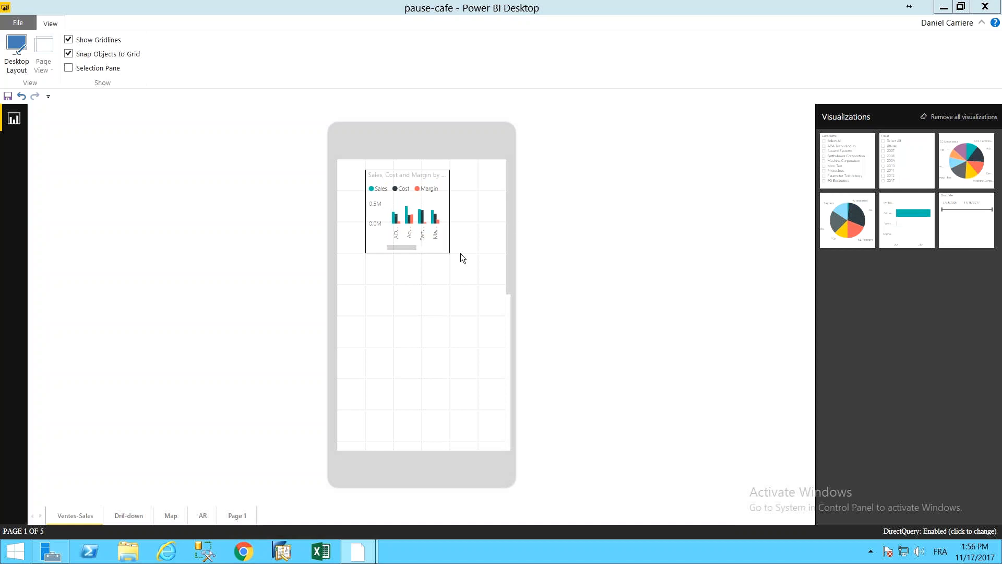
mouse_move(445, 252)
left_click_drag(480, 282, 498, 308)
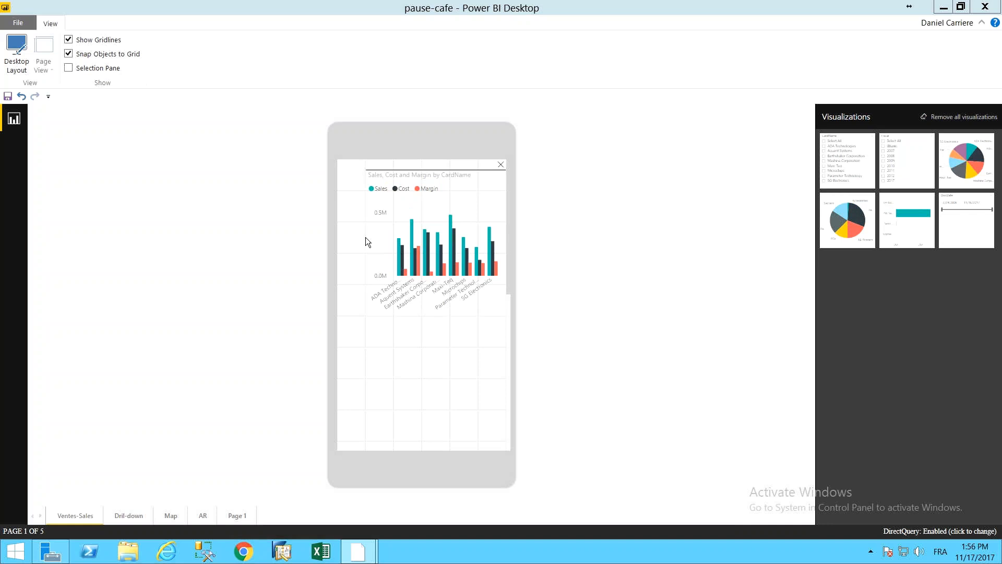
left_click_drag(364, 238, 342, 237)
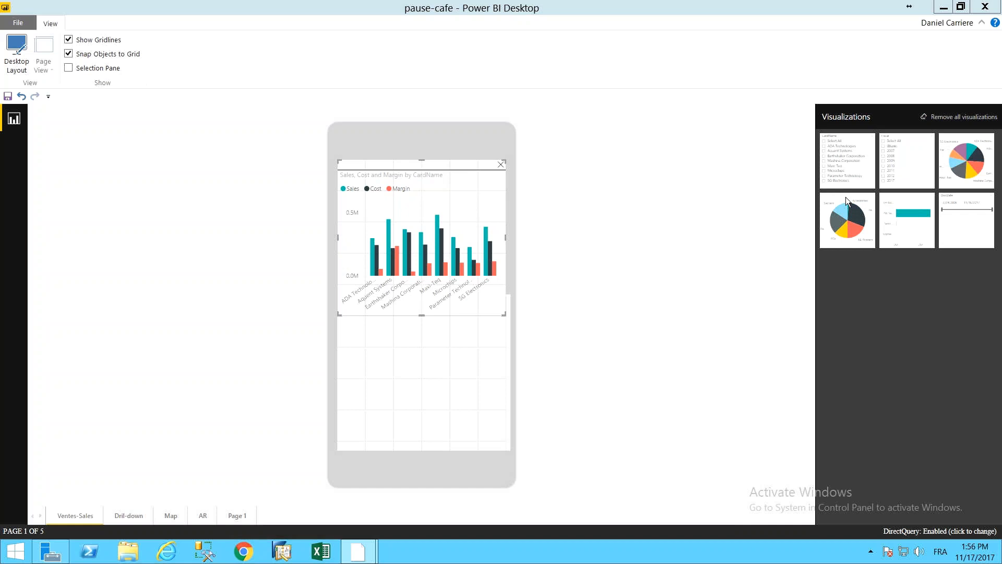
Add the Fiscal and CardName slicers side by side beneath the chart on the phone canvas and return to the desktop layout.
left_click_drag(883, 161, 366, 357)
left_click_drag(840, 163, 472, 368)
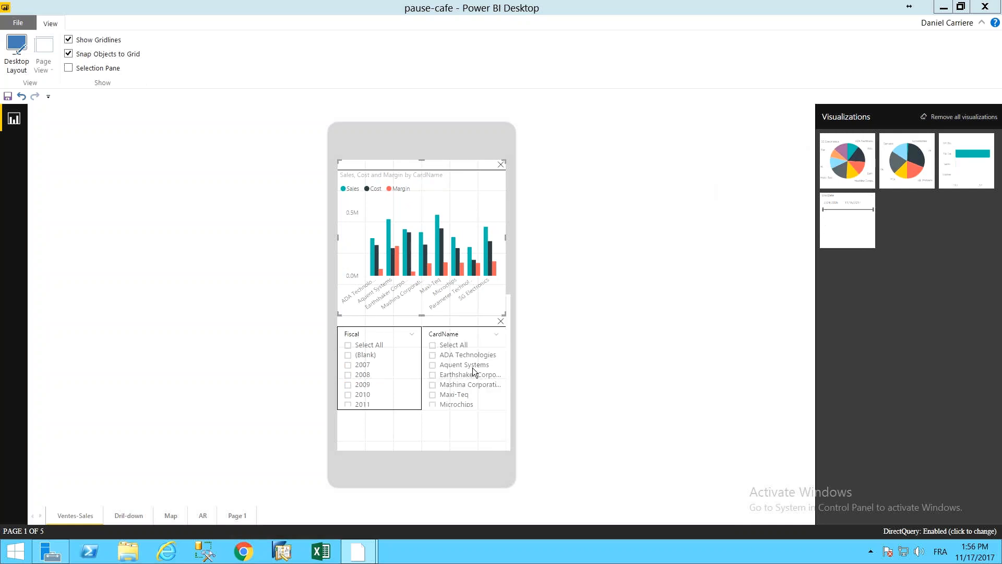
left_click_drag(474, 372, 473, 373)
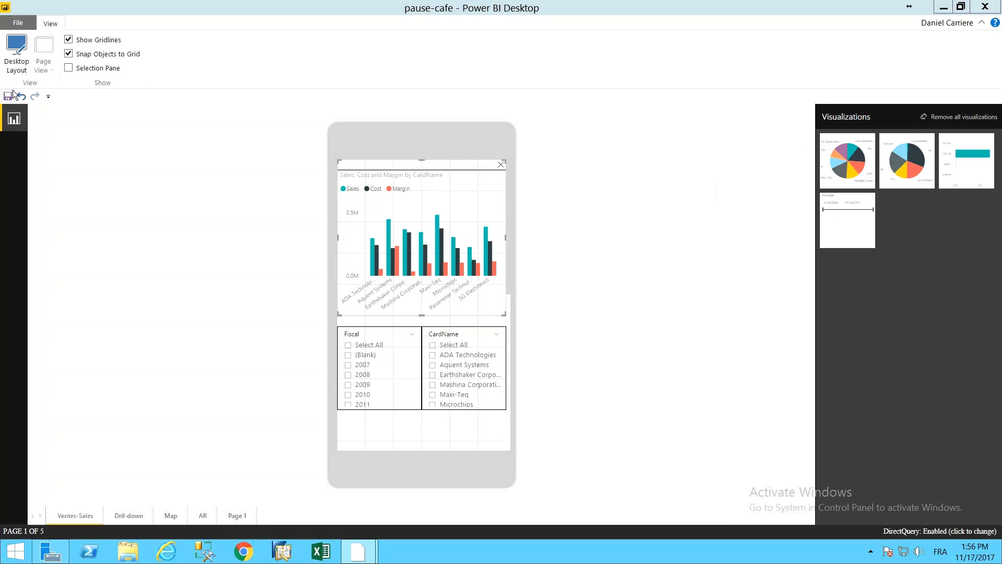
left_click(16, 52)
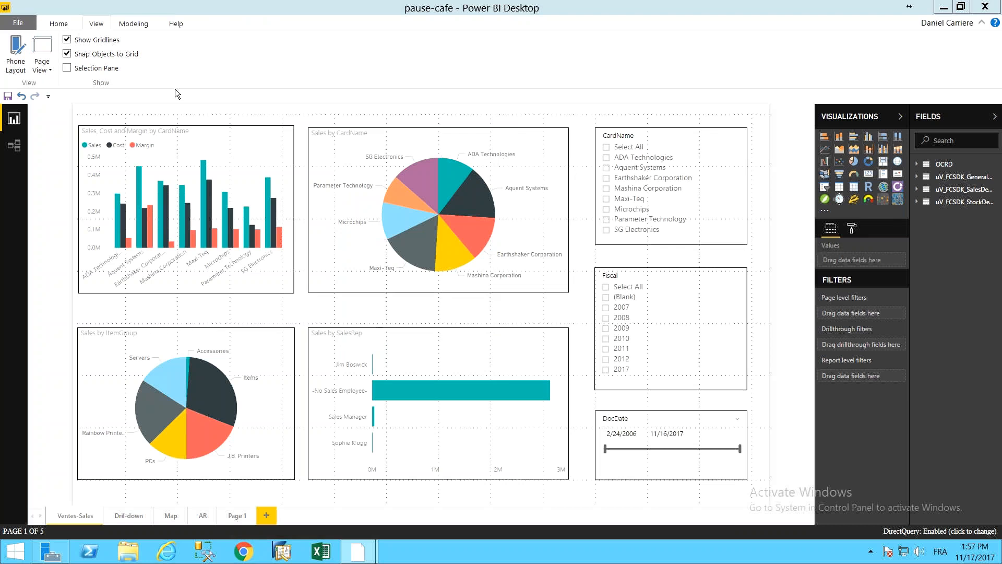
Save the report and publish it to My workspace, replacing the existing pause-cafe dataset.
left_click(8, 97)
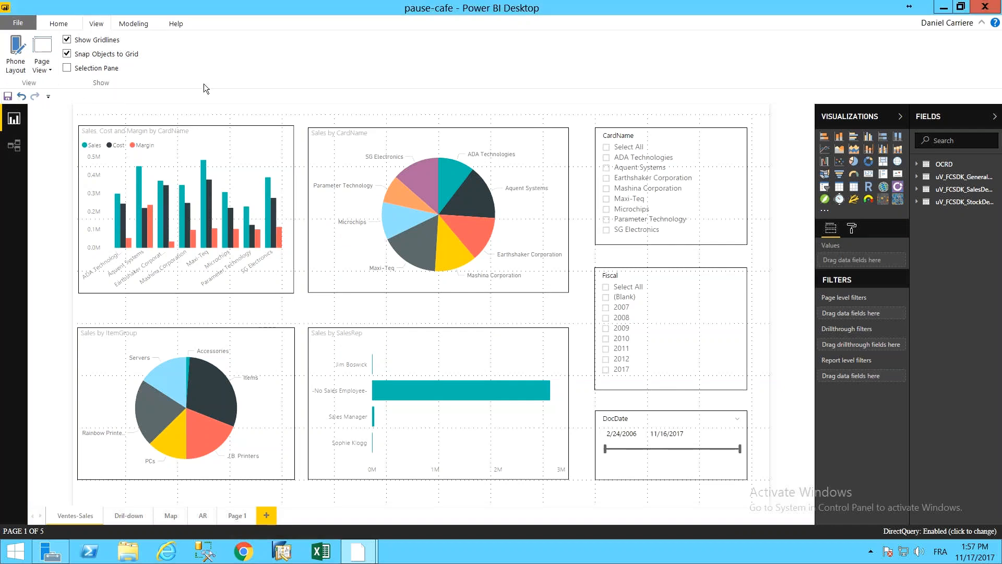
left_click(59, 24)
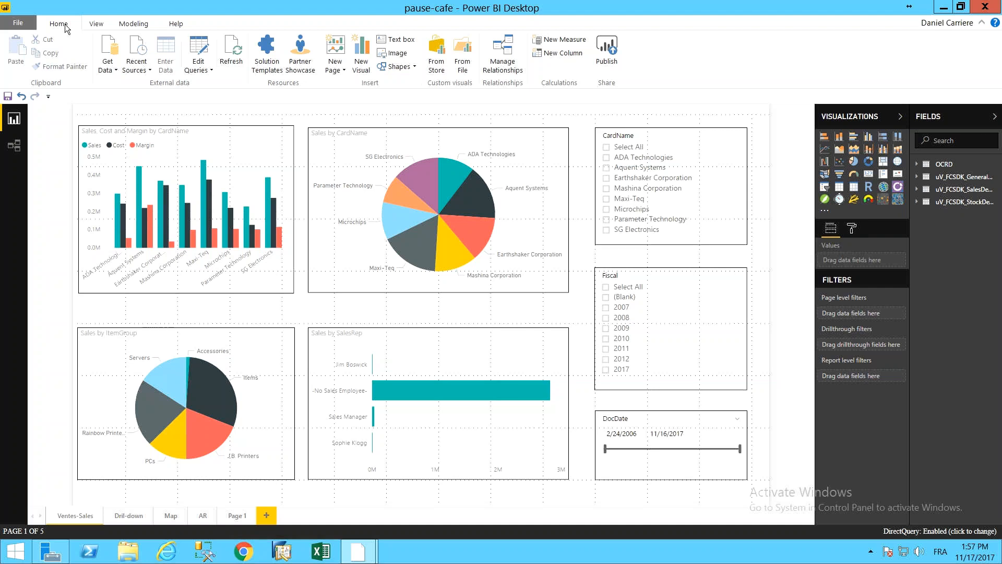
left_click(611, 58)
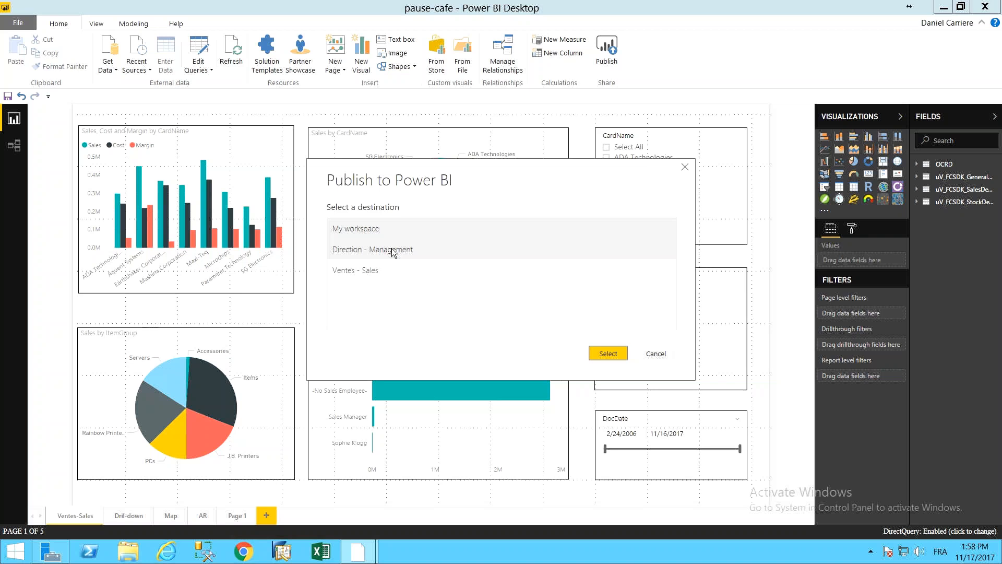
left_click(406, 229)
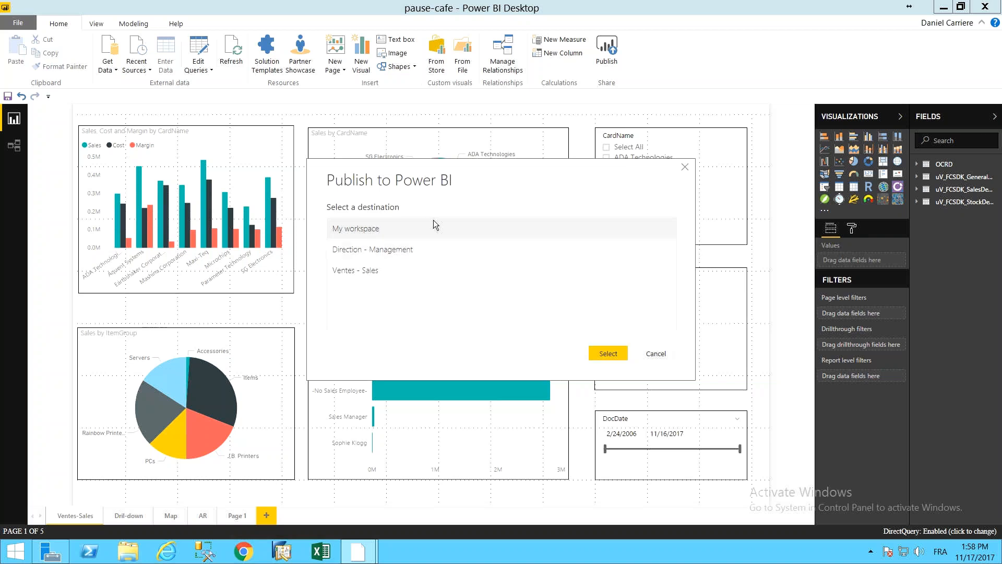
left_click(619, 353)
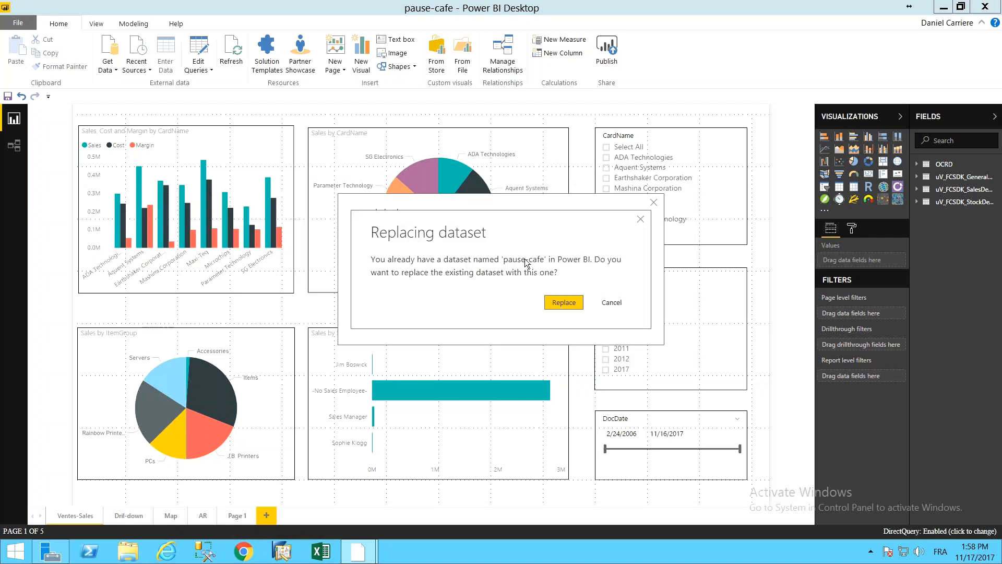
left_click(571, 302)
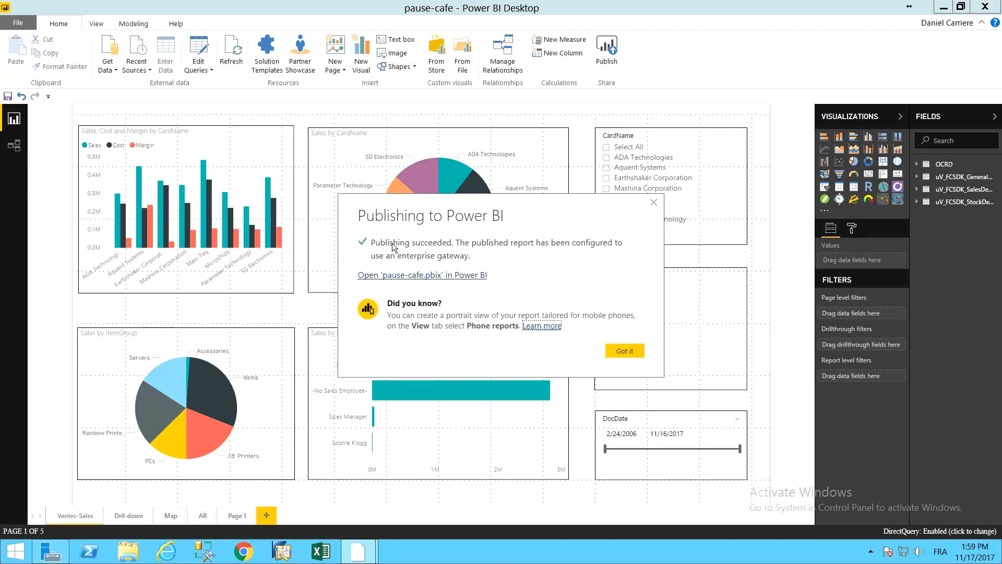
left_click(653, 203)
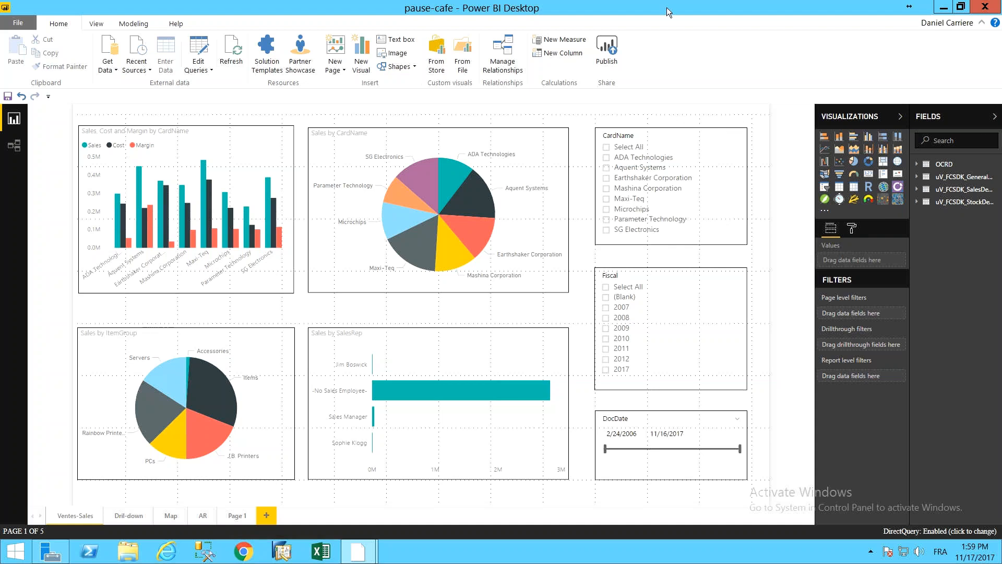
Switch from the remote session to the Power BI service in Chrome and open the pause-cafe report from My Workspace.
mouse_move(666, 7)
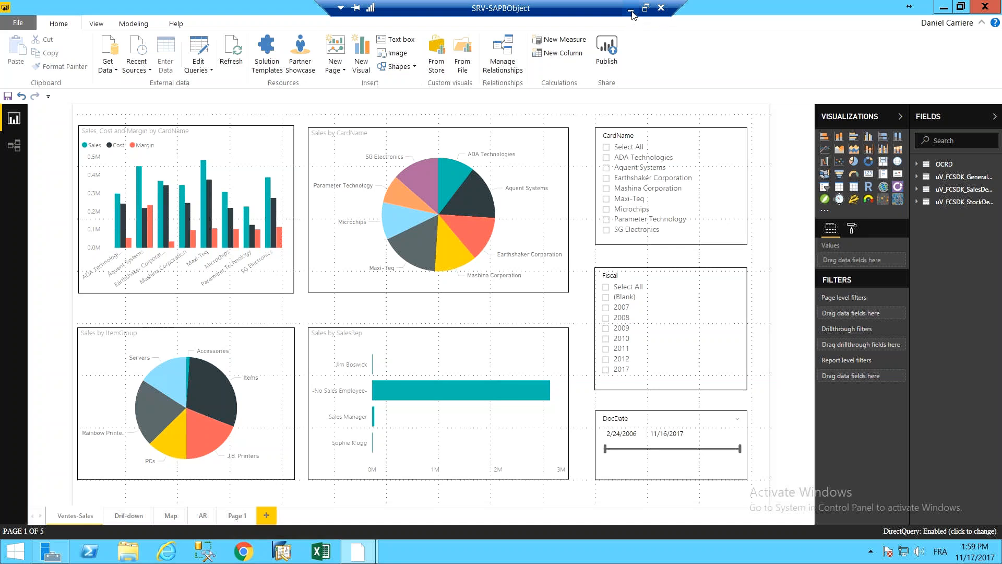
left_click(631, 9)
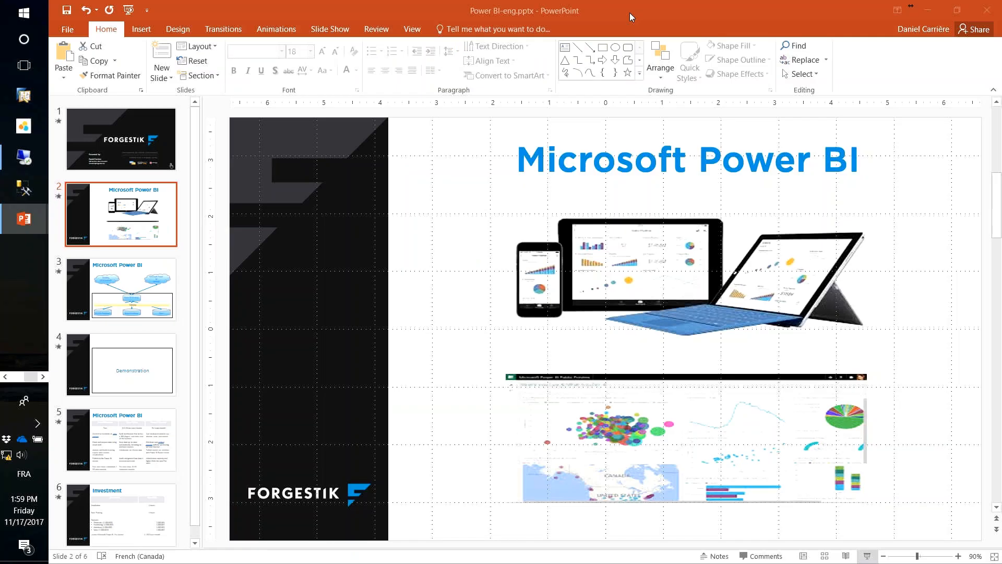
left_click(44, 376)
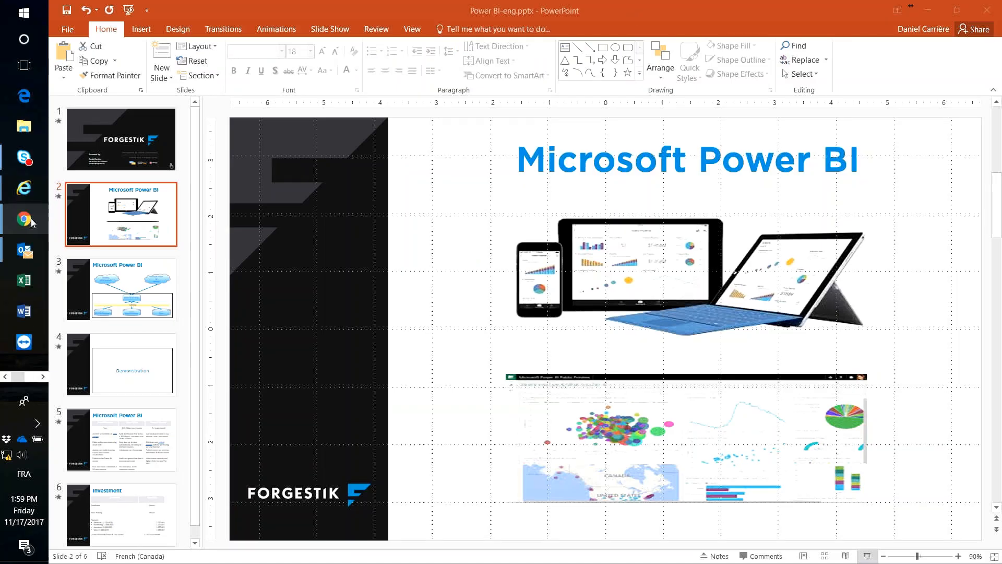
mouse_move(33, 223)
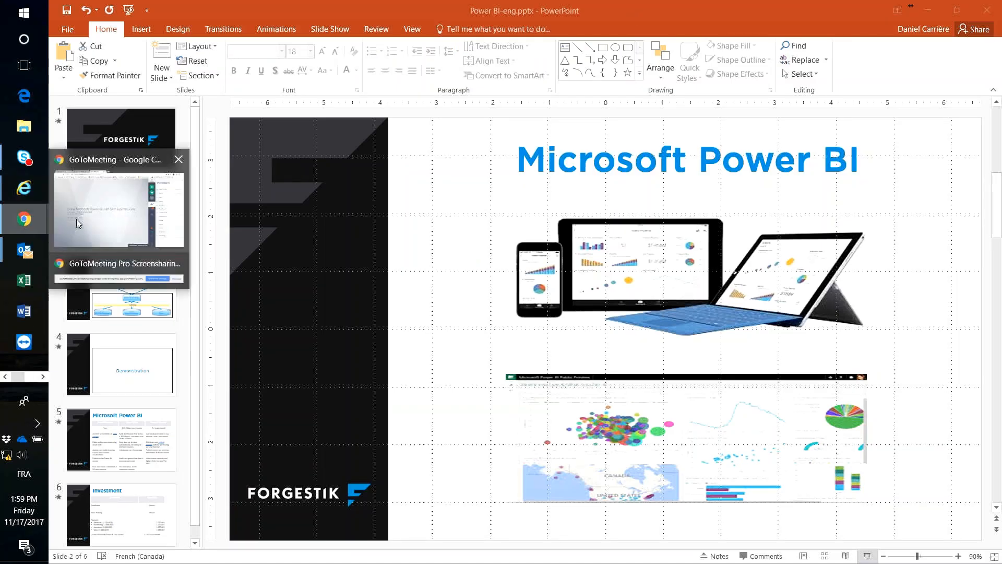
left_click(129, 197)
left_click(231, 10)
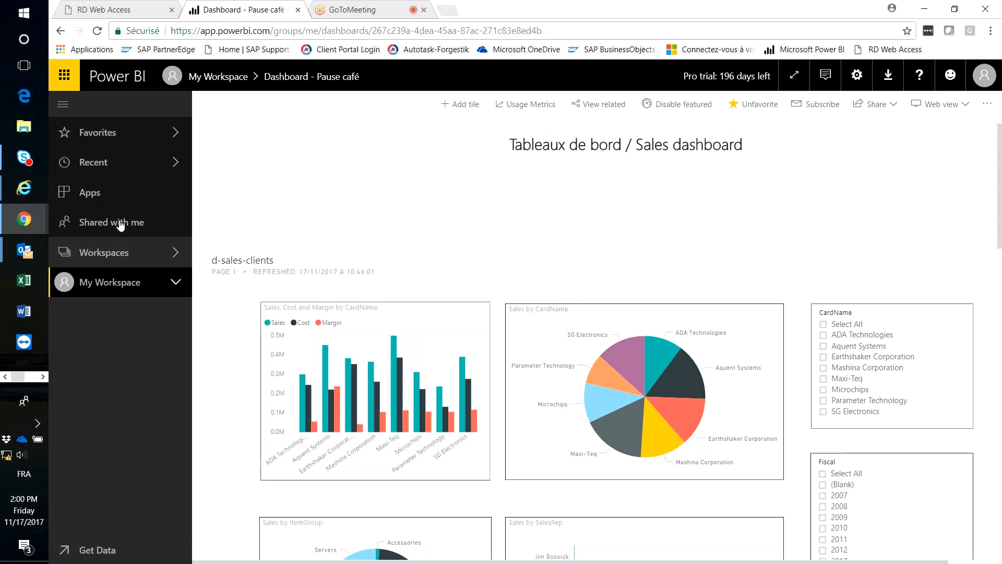
left_click(176, 282)
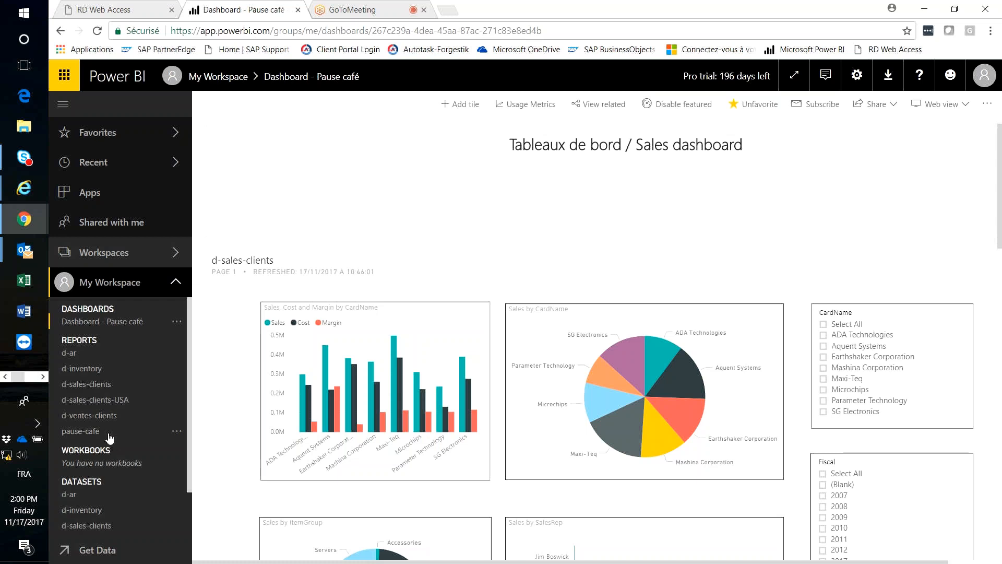
left_click(80, 432)
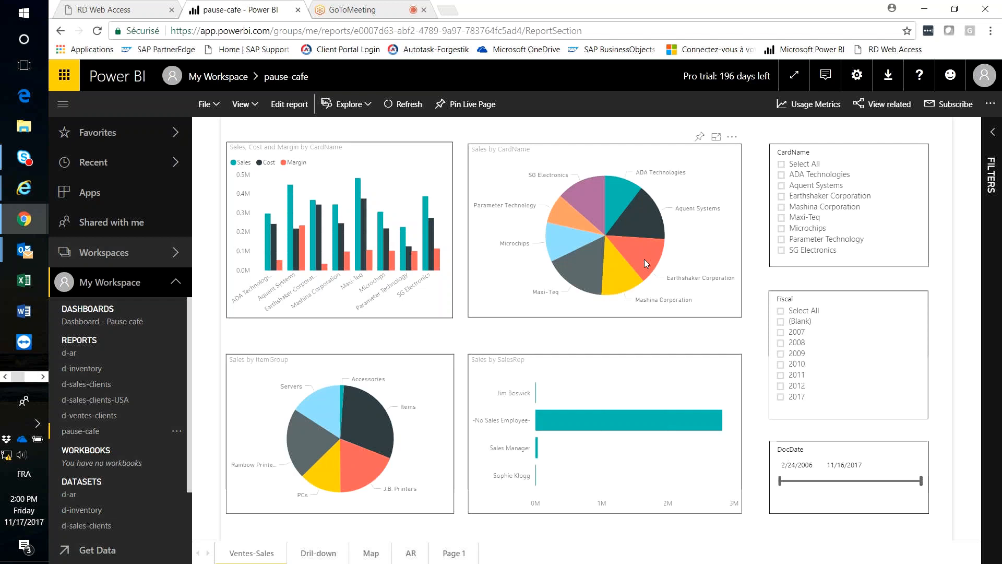
Open Page 1 of the published report and clear the 01 - General Warehouse and Items filters from the stock table.
mouse_move(646, 233)
left_click(453, 552)
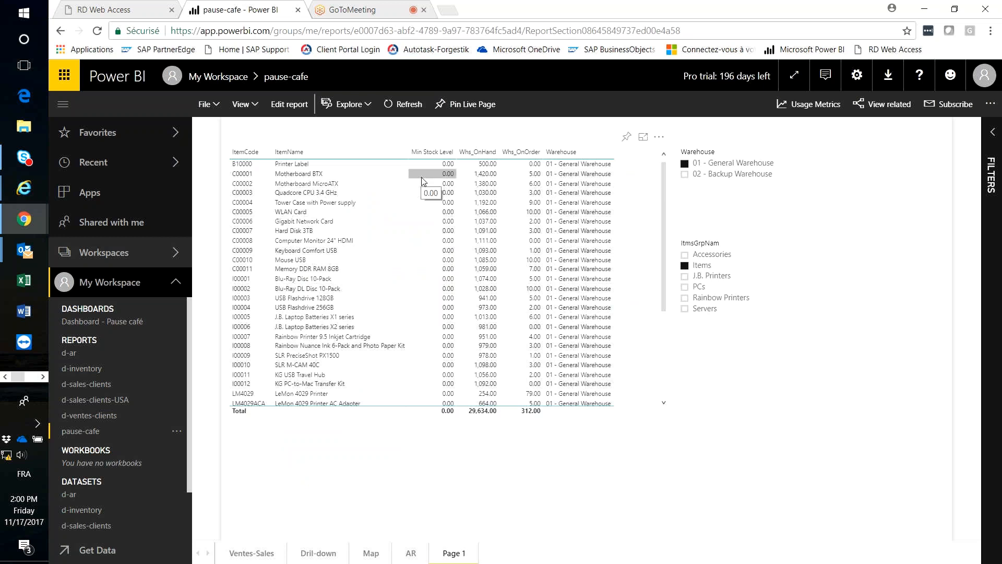
left_click(685, 164)
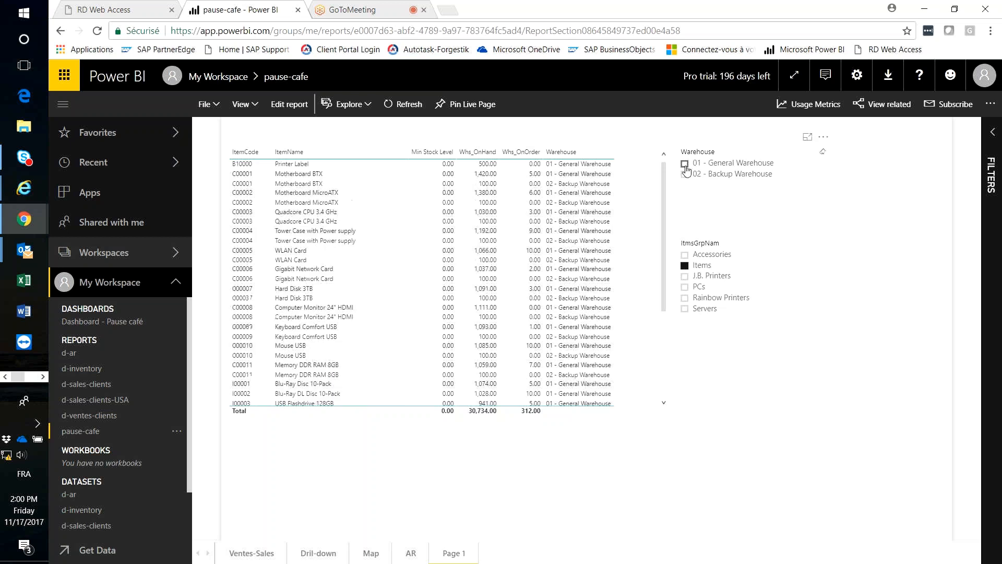
left_click(685, 266)
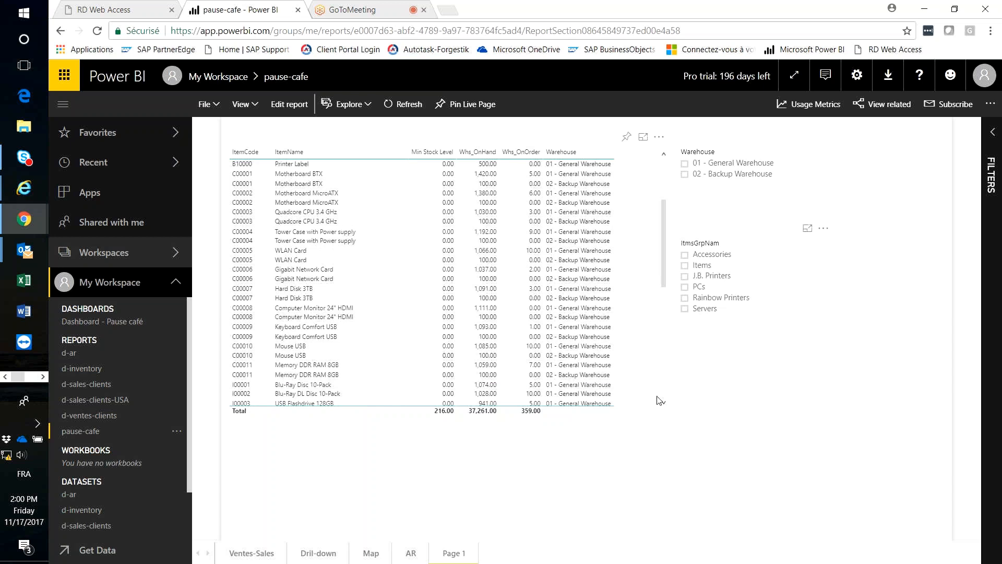
left_click_drag(667, 237, 587, 176)
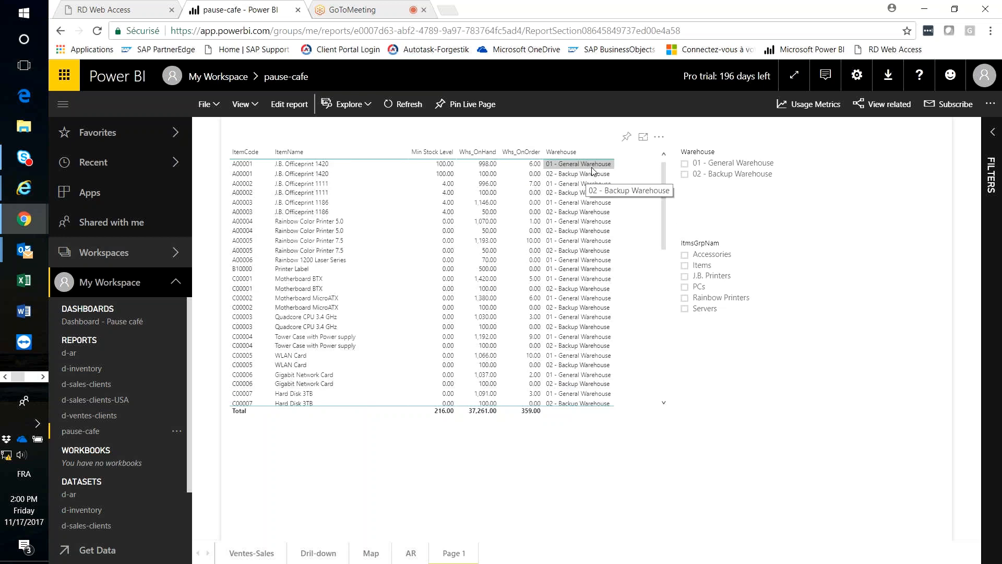
Check the stock table filtered to 01 - General Warehouse and to the Items group separately, clearing each filter.
left_click(685, 164)
left_click(684, 165)
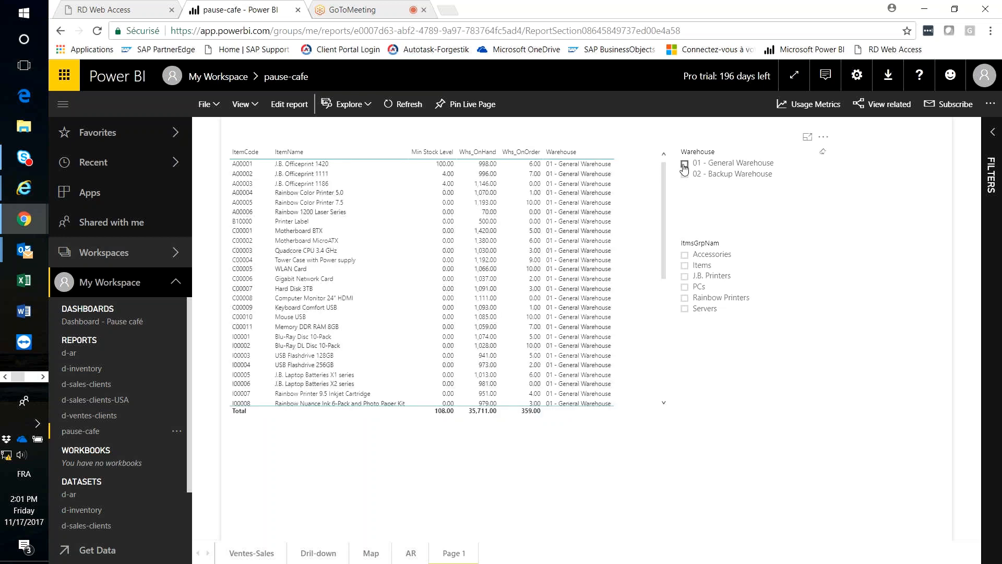
left_click(685, 266)
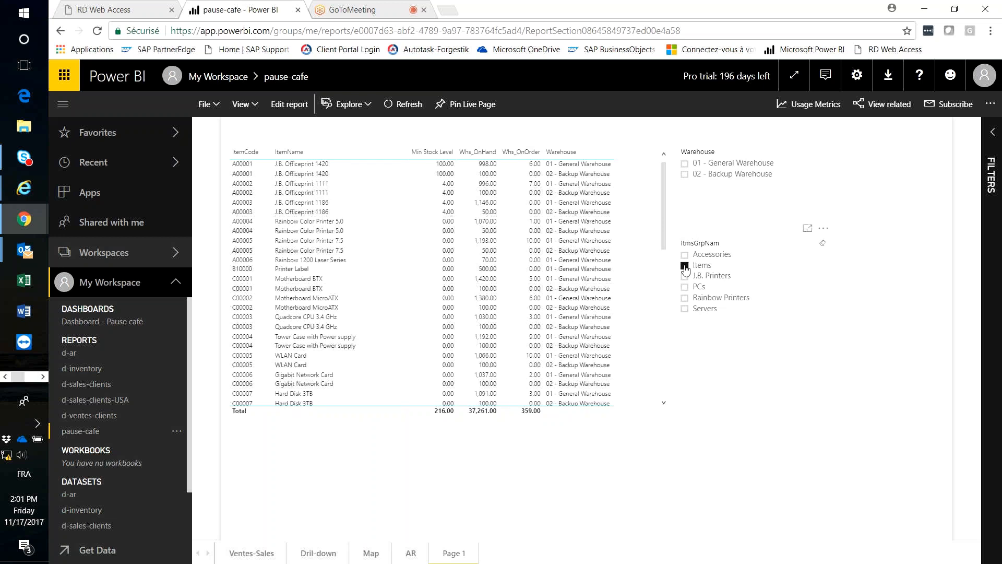
left_click(683, 267)
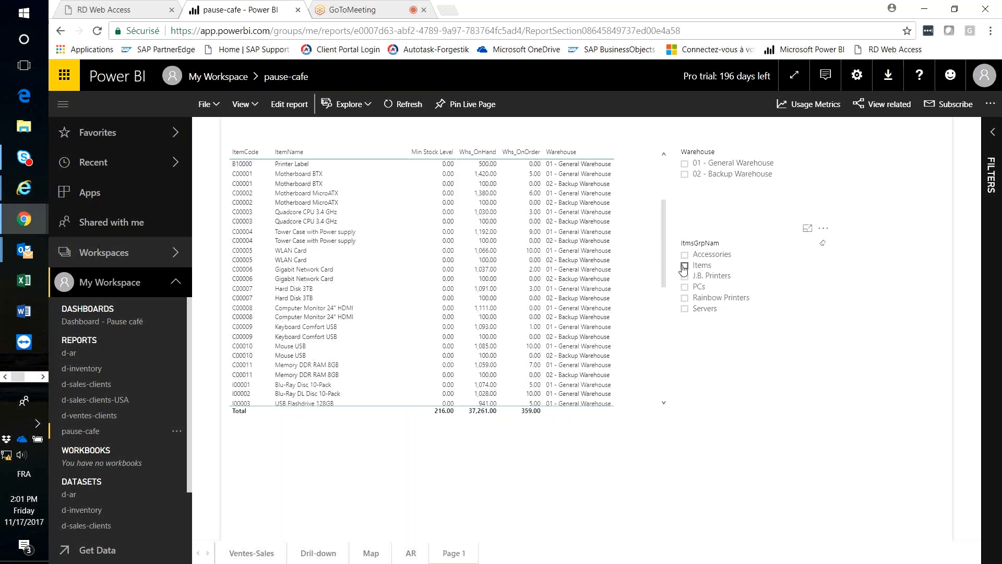
scroll(530, 288, "up", 3)
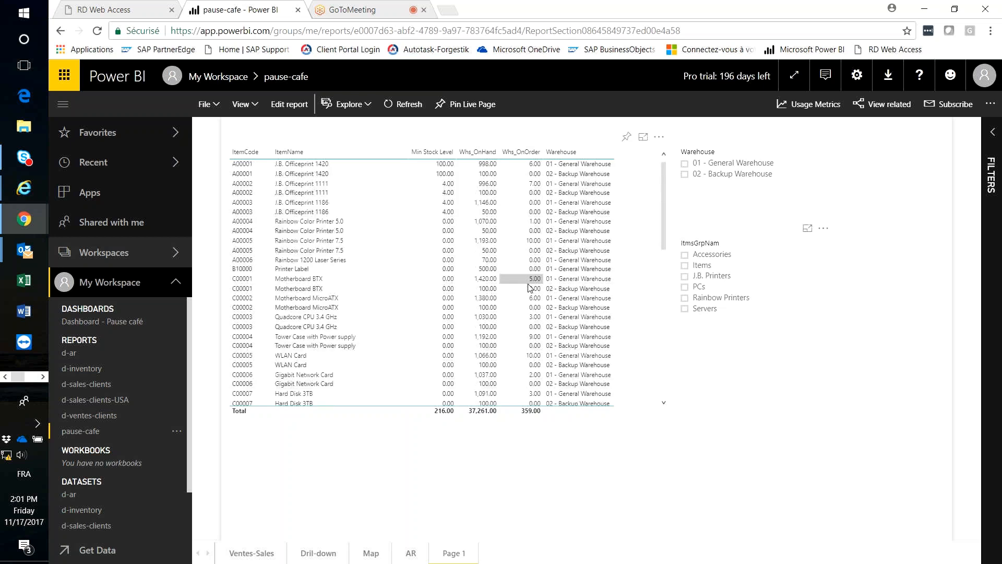
View the Ventes-Sales charts for ADA Technologies, Aquent Systems and Earthshaker Corporation in different selections, and clear the CardName filter.
left_click(280, 554)
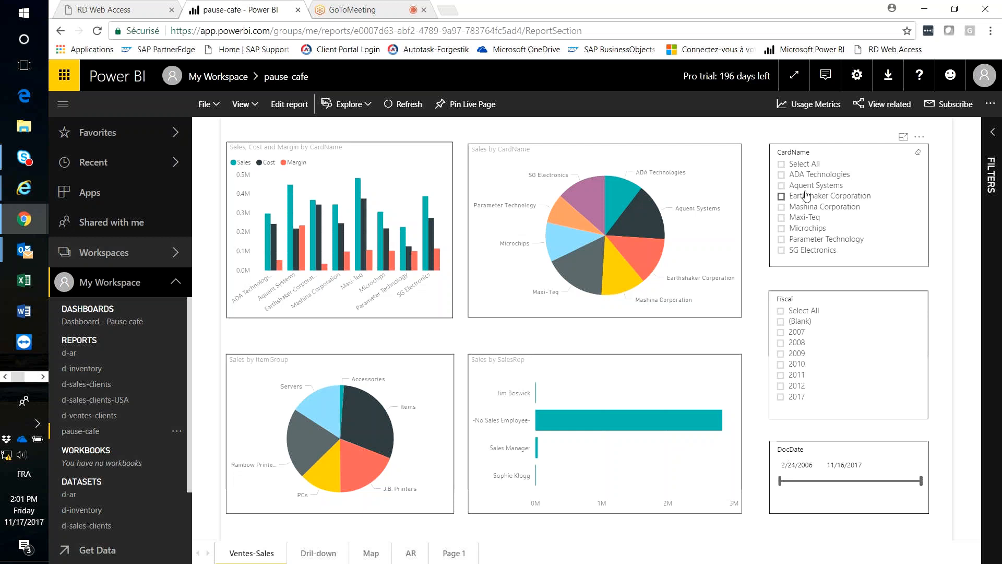
left_click(782, 175)
left_click(783, 186)
left_click(782, 196)
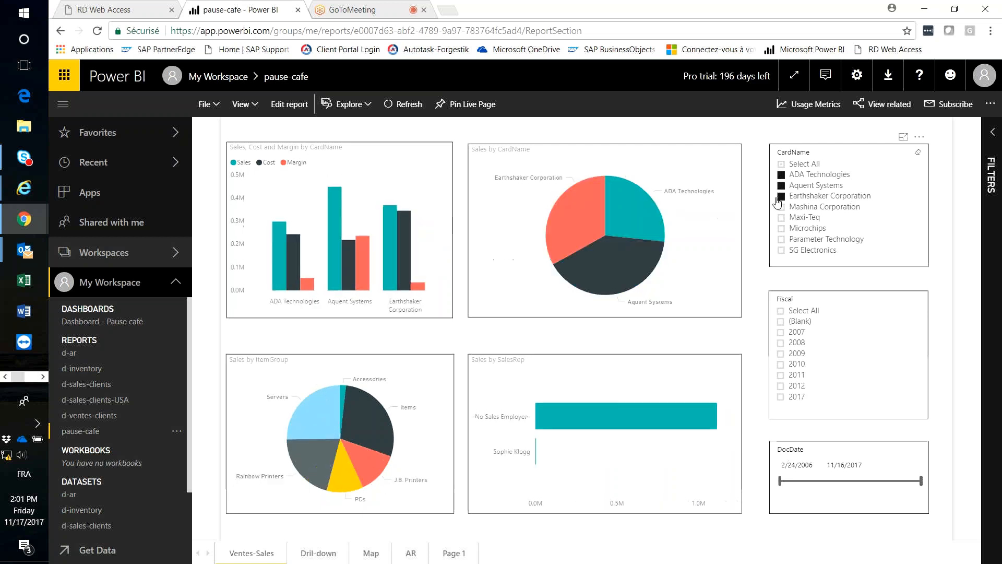
left_click(782, 198)
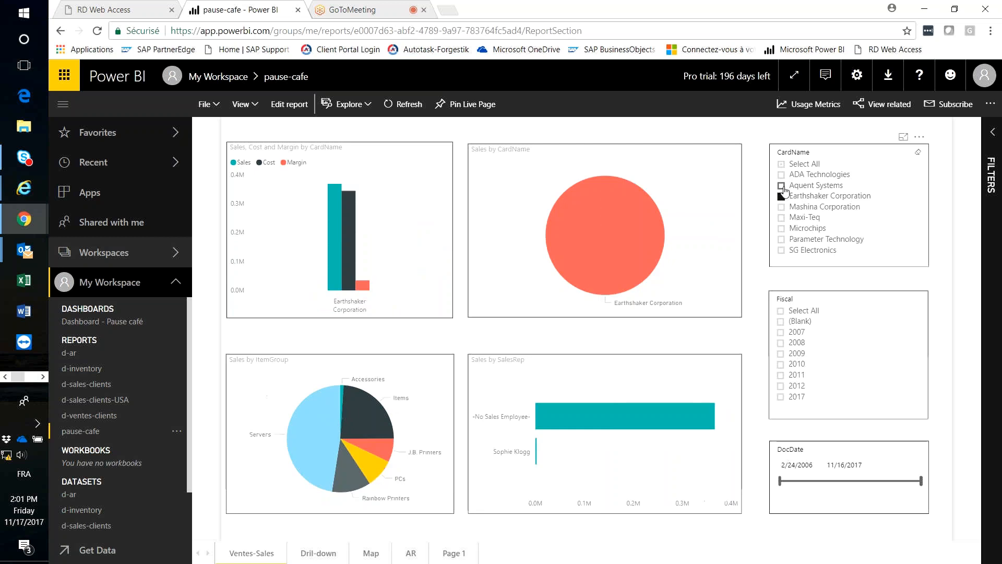
left_click(783, 176)
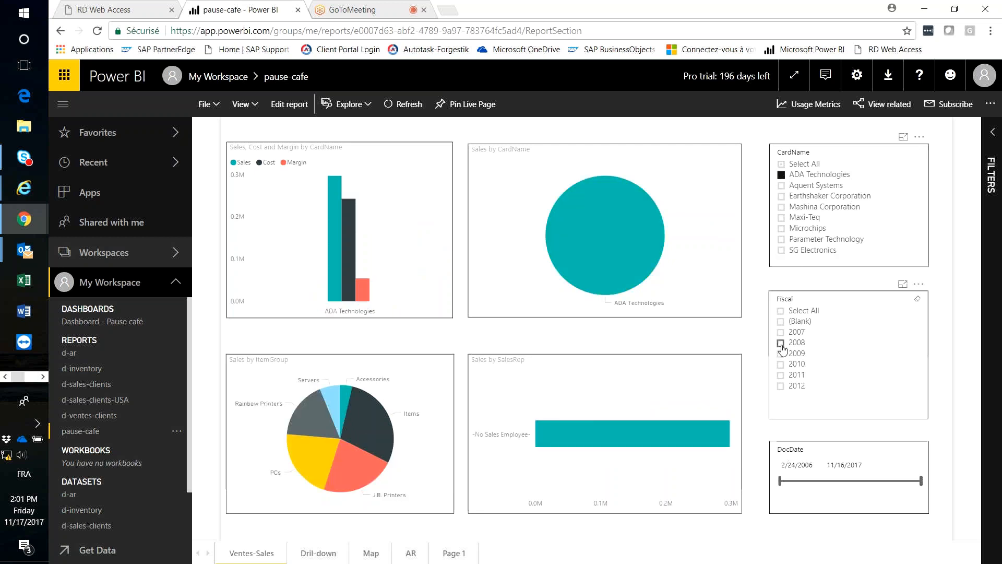
left_click(785, 178)
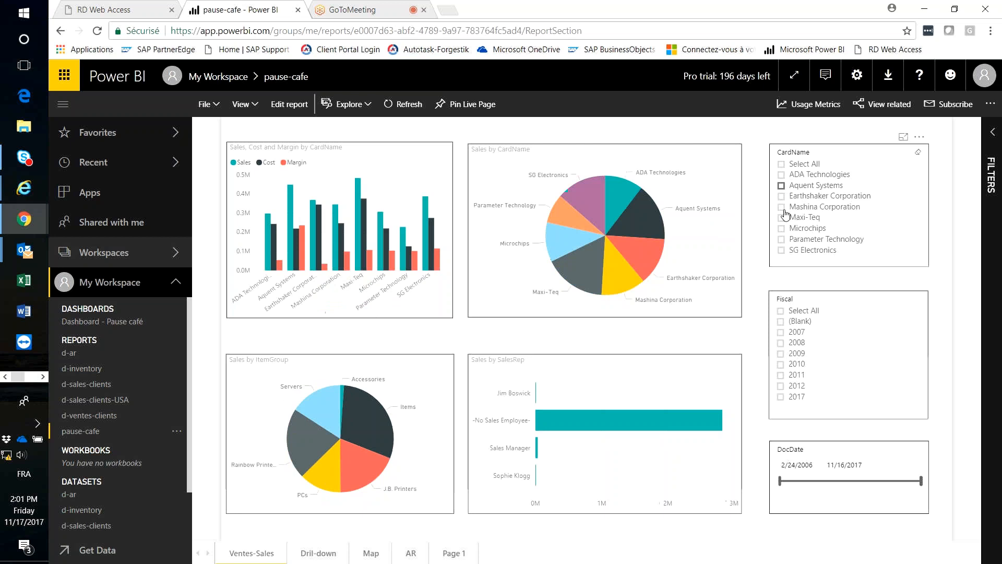
View the sales charts filtered by fiscal years 2008 and 2009, and clear the Fiscal filter.
left_click(781, 343)
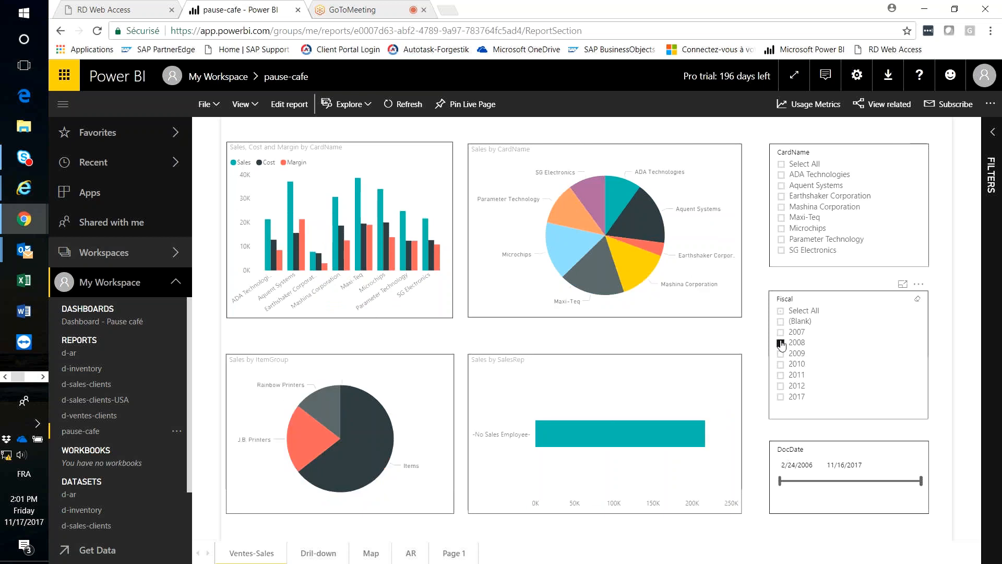
left_click(781, 354)
left_click(842, 343)
left_click(842, 343)
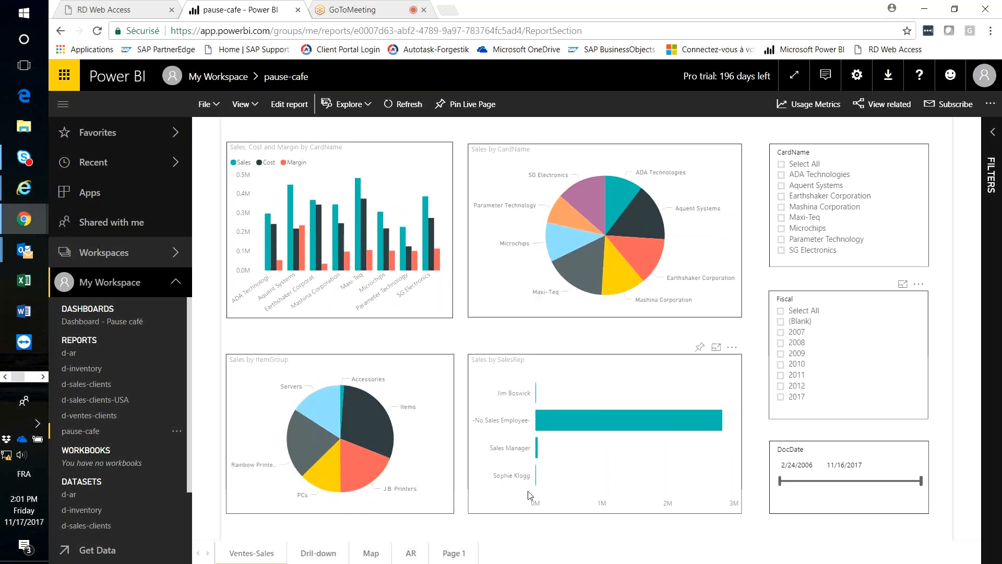
On the Dril-down page, drill the sales donut into Distributors, Mashina Corporation and Items, and return to the Ventes-Sales page.
left_click(312, 554)
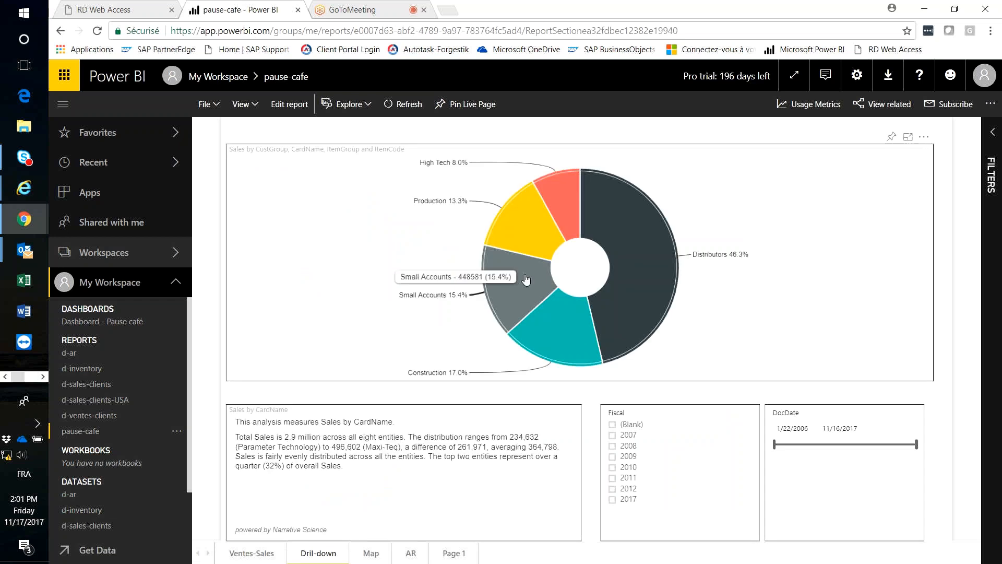
left_click(636, 255)
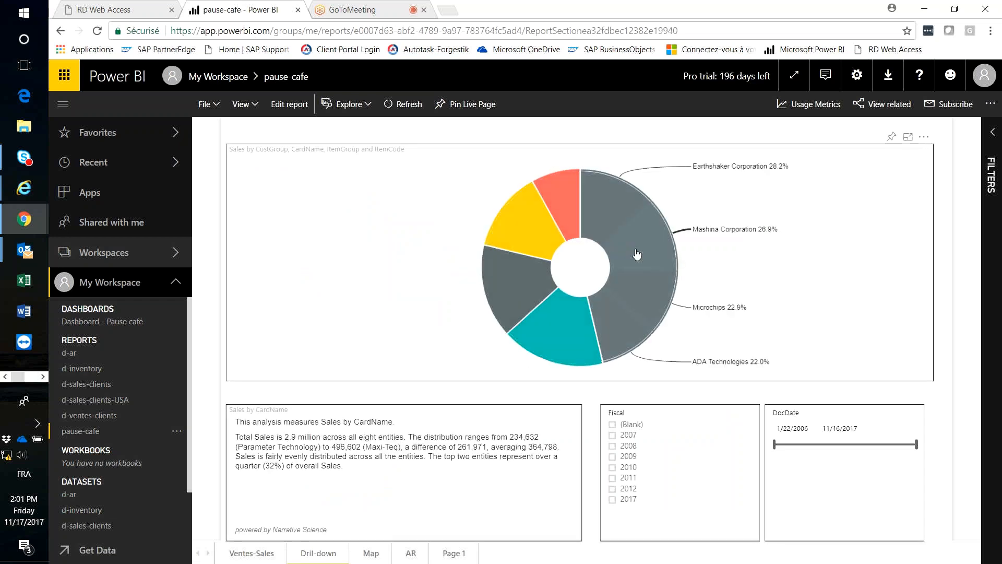
left_click(615, 290)
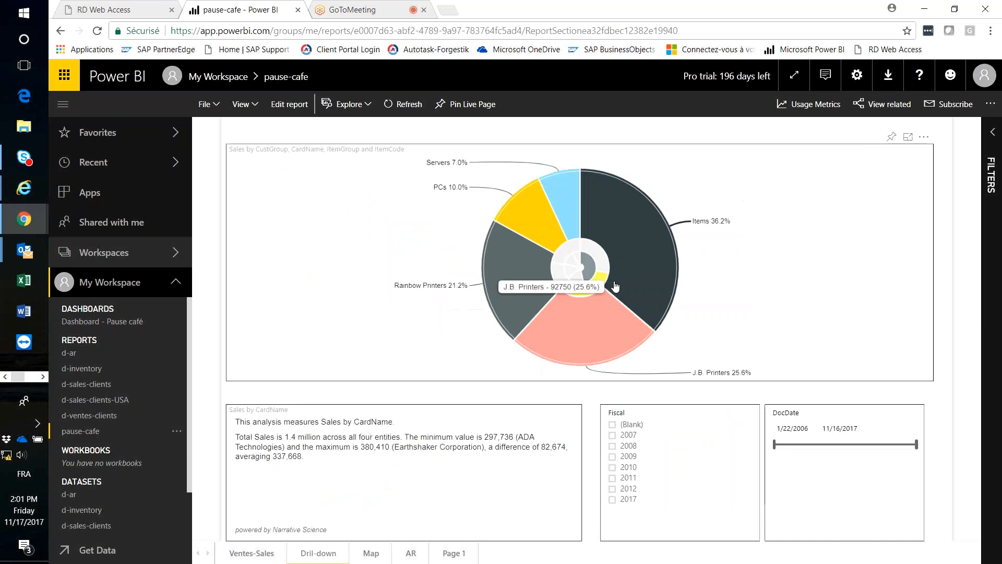
left_click(615, 286)
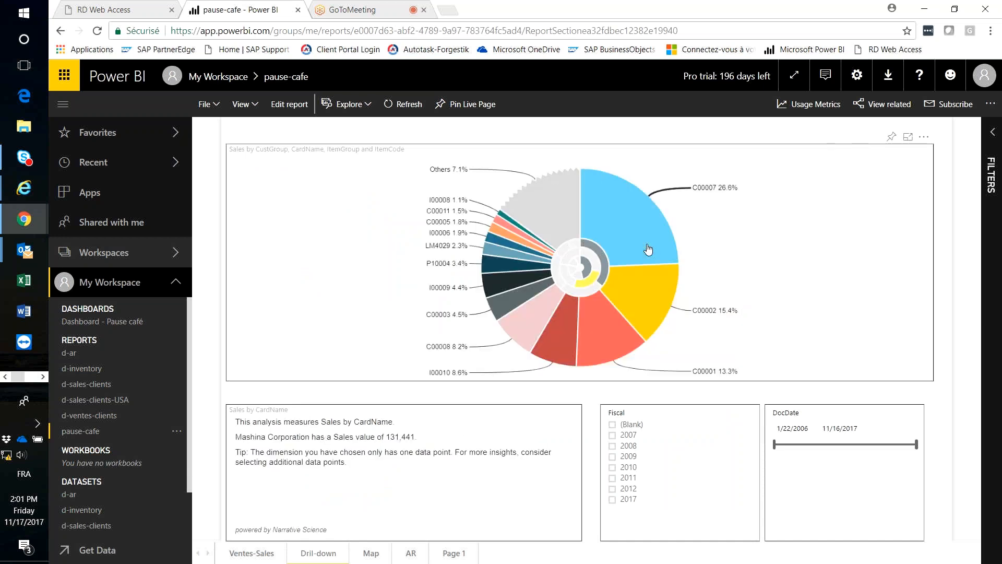
left_click(248, 552)
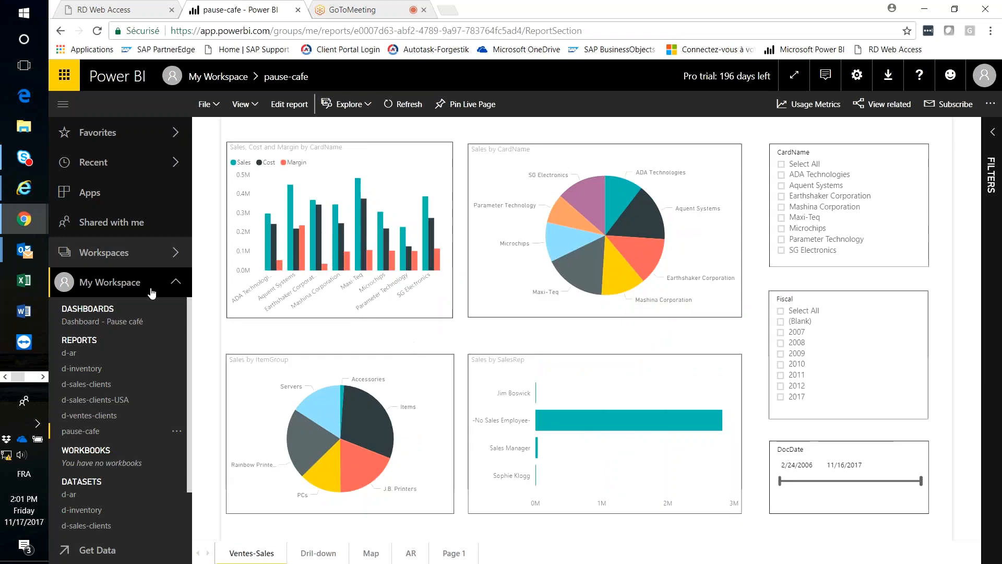
Review the privacy options and member roles in the Direction - Management workspace's edit settings, and close them without changes.
left_click(170, 256)
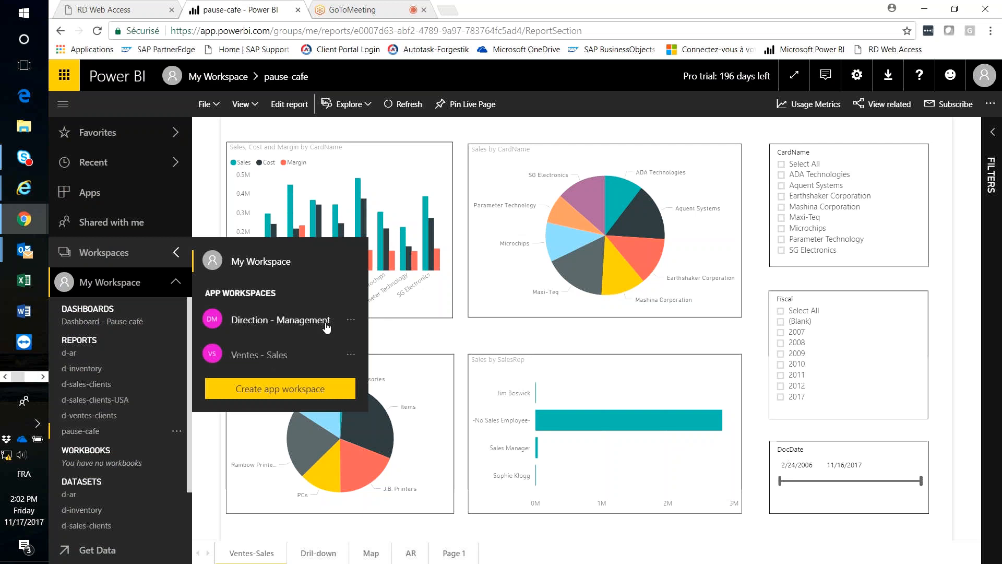
left_click(351, 320)
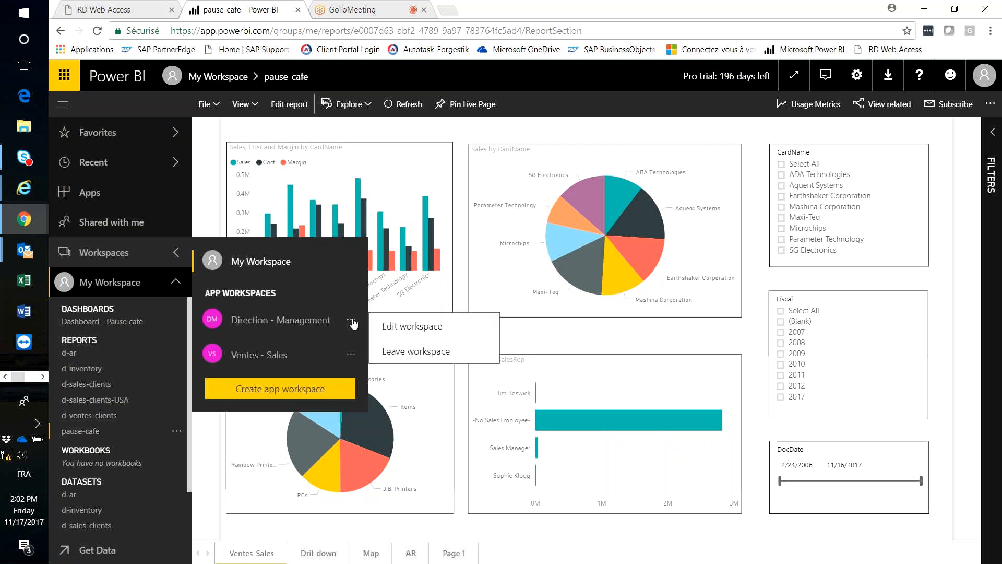
left_click(428, 337)
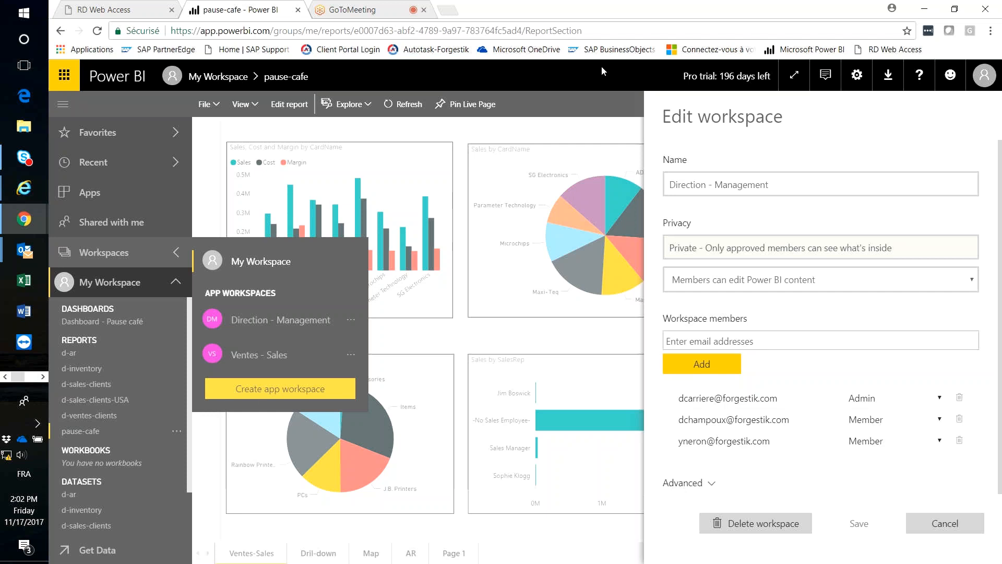
left_click(591, 96)
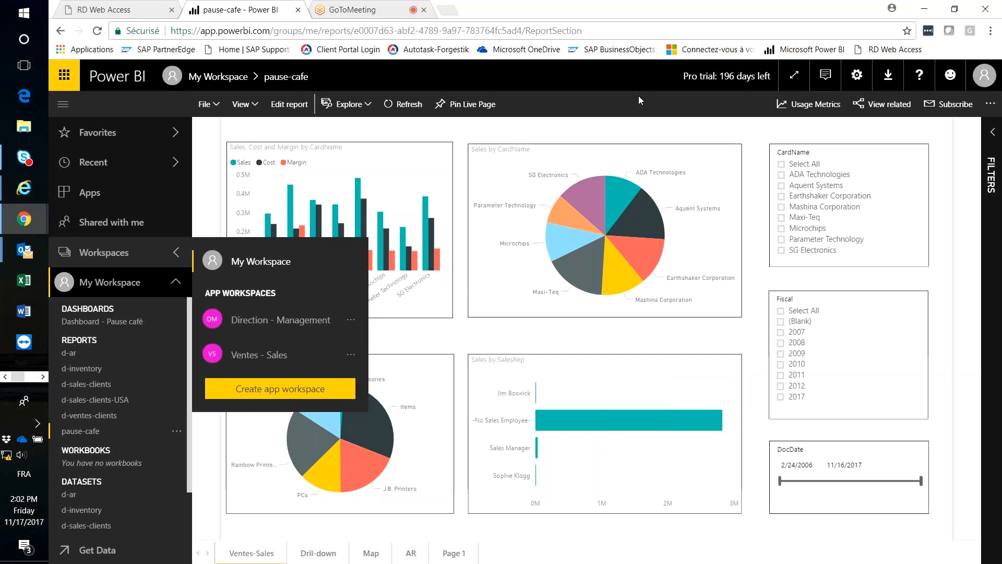
left_click(639, 97)
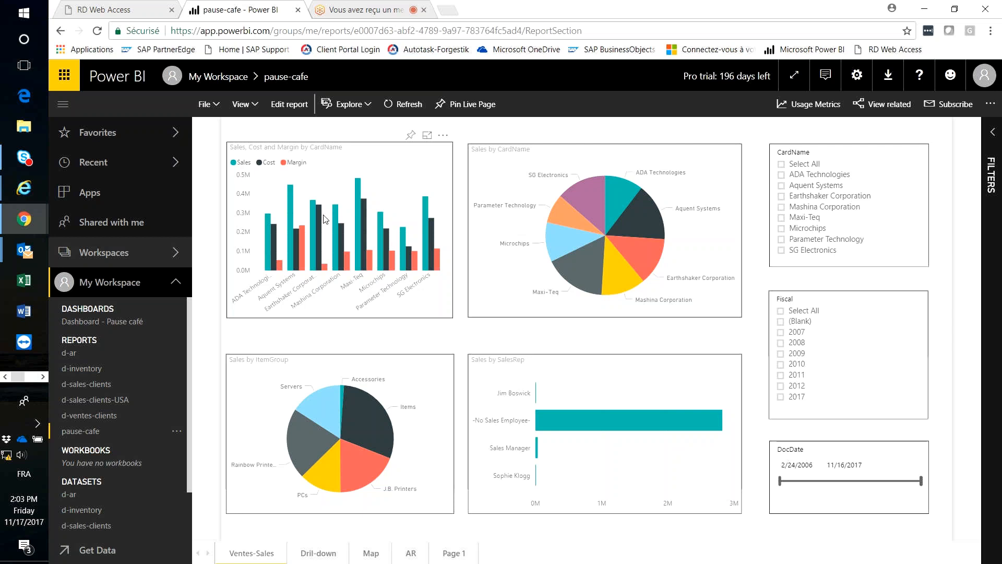
left_click(176, 254)
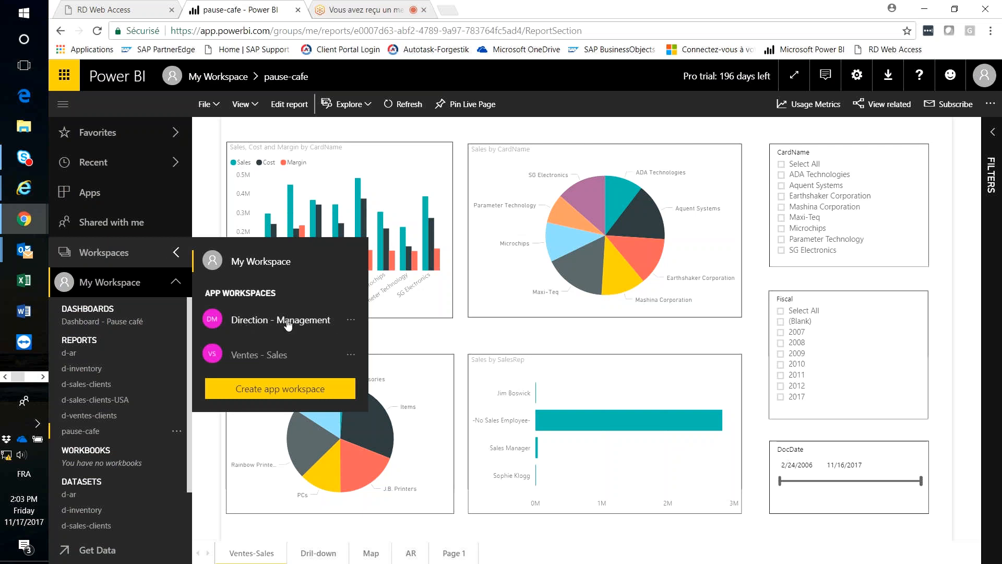
left_click(350, 319)
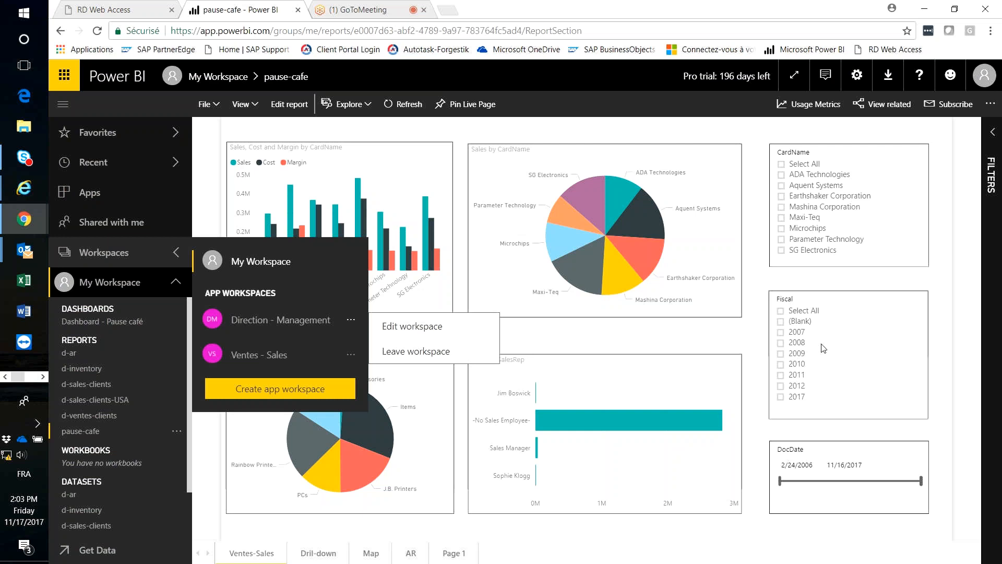
left_click(498, 332)
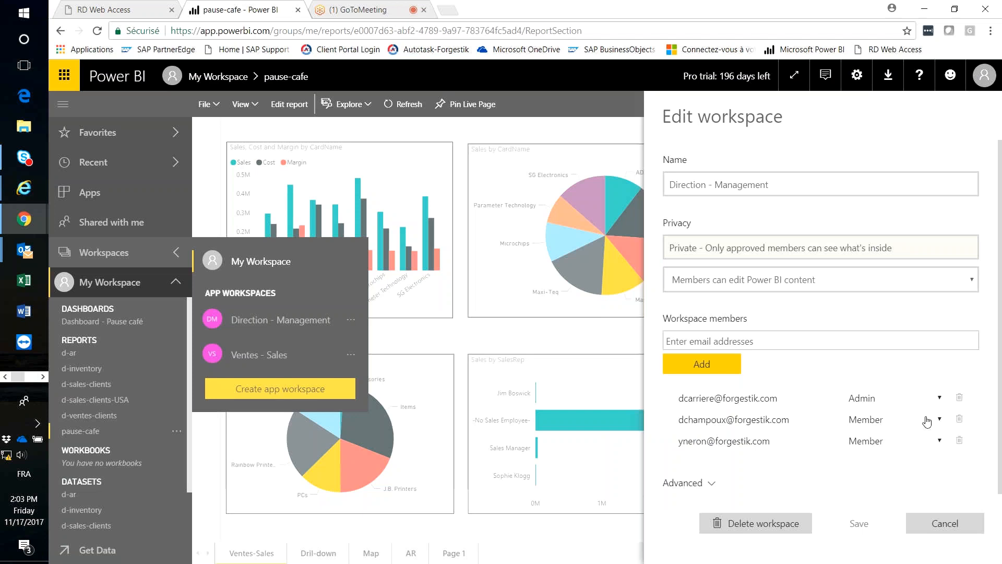
left_click(946, 523)
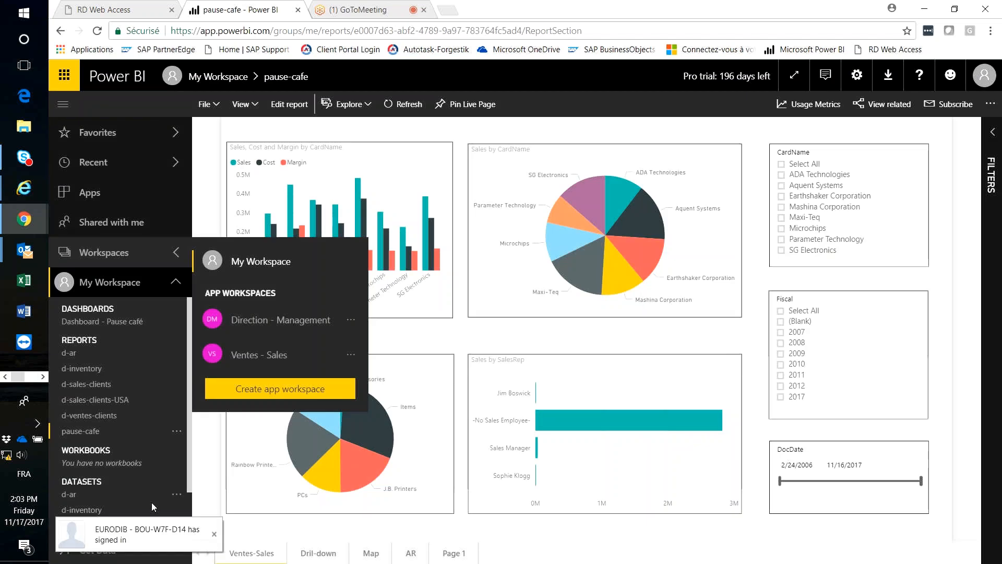
Open the row-level security settings of the pause-cafe dataset.
left_click_drag(187, 473, 184, 516)
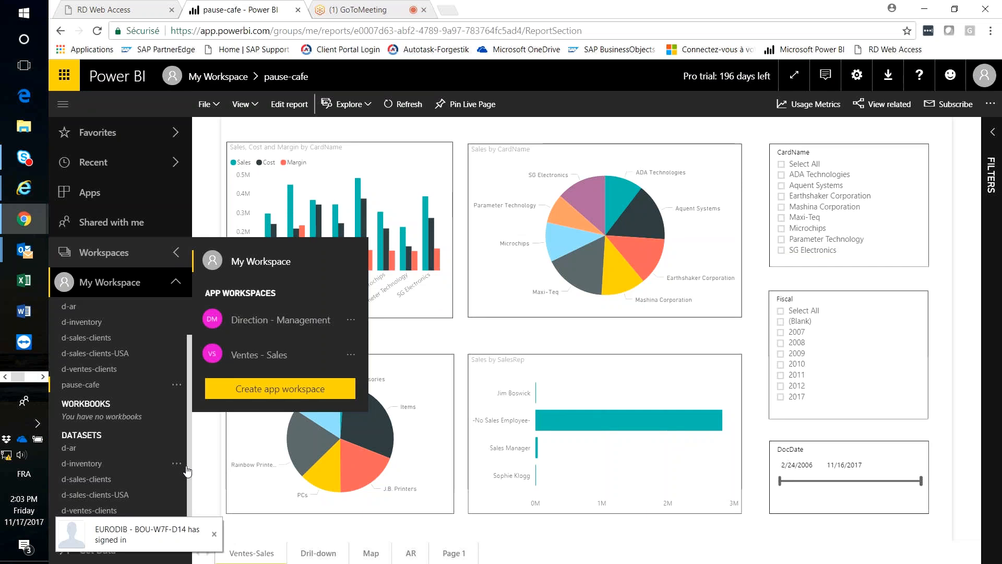
left_click(174, 408)
scroll(173, 409, "down", 1)
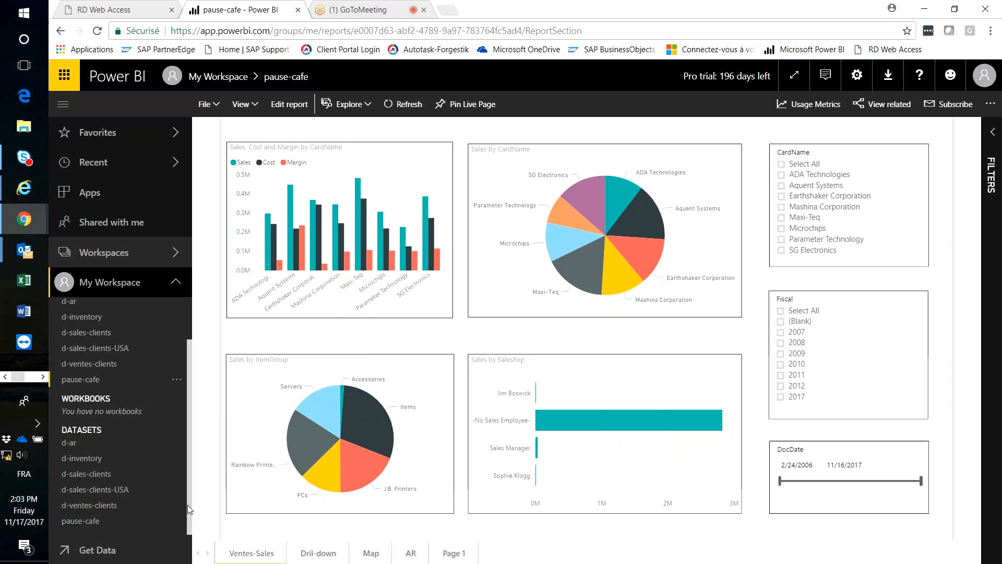
left_click(176, 522)
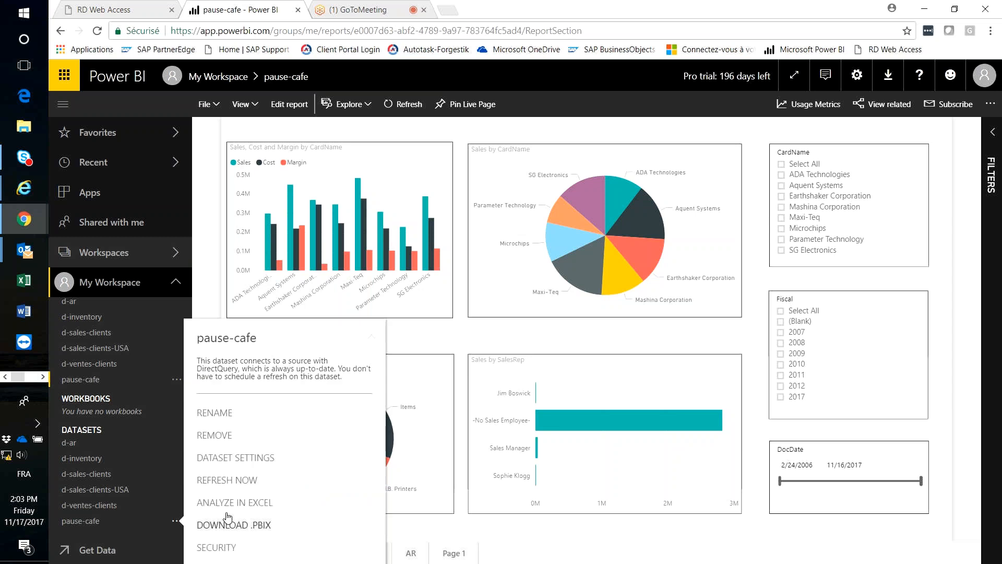
left_click(220, 547)
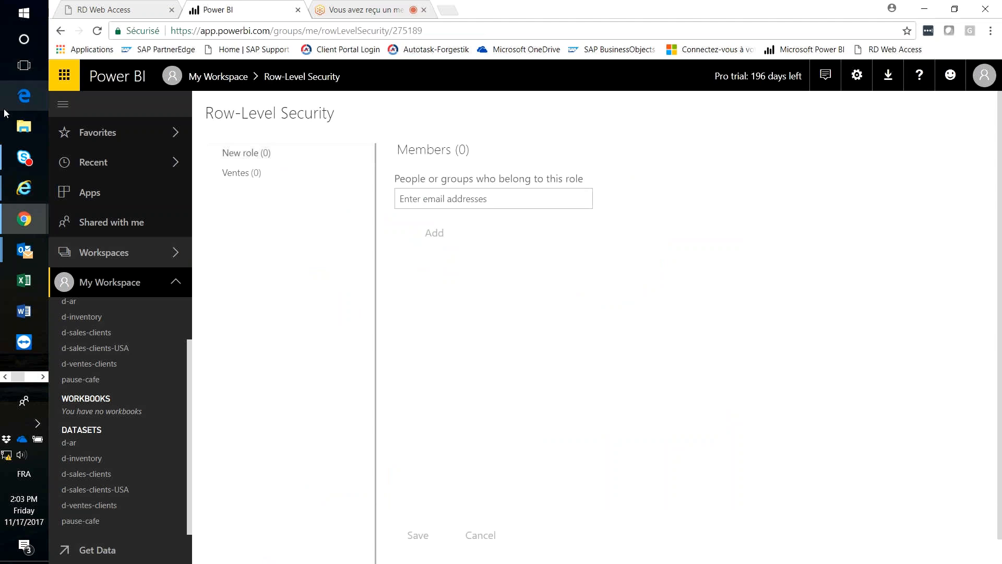
Switch to Power BI Desktop and view the Ventes role's available filter fields for uV_FCSDK_SalesDetail_En, closing role management without saving.
left_click(42, 377)
left_click(20, 153)
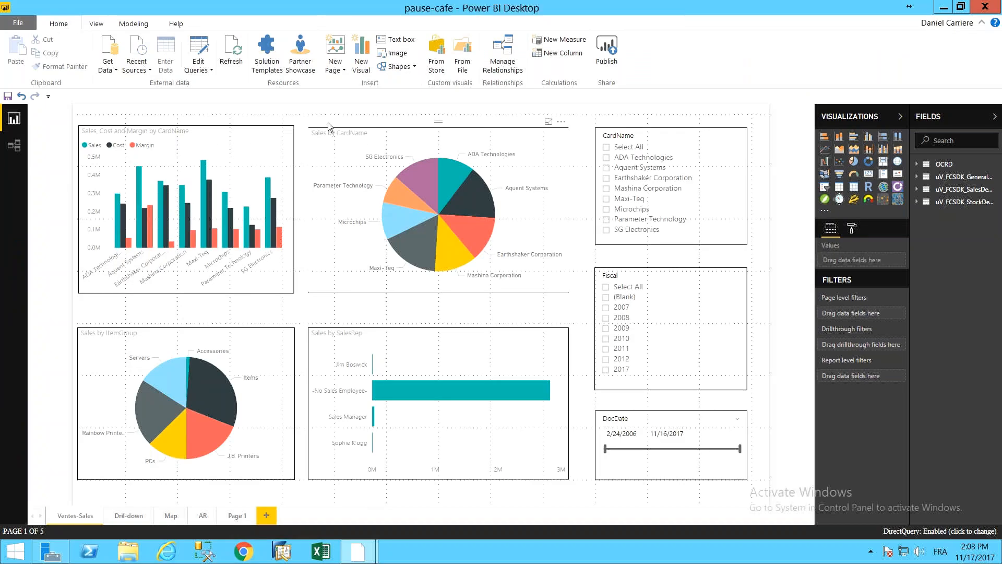
left_click(147, 23)
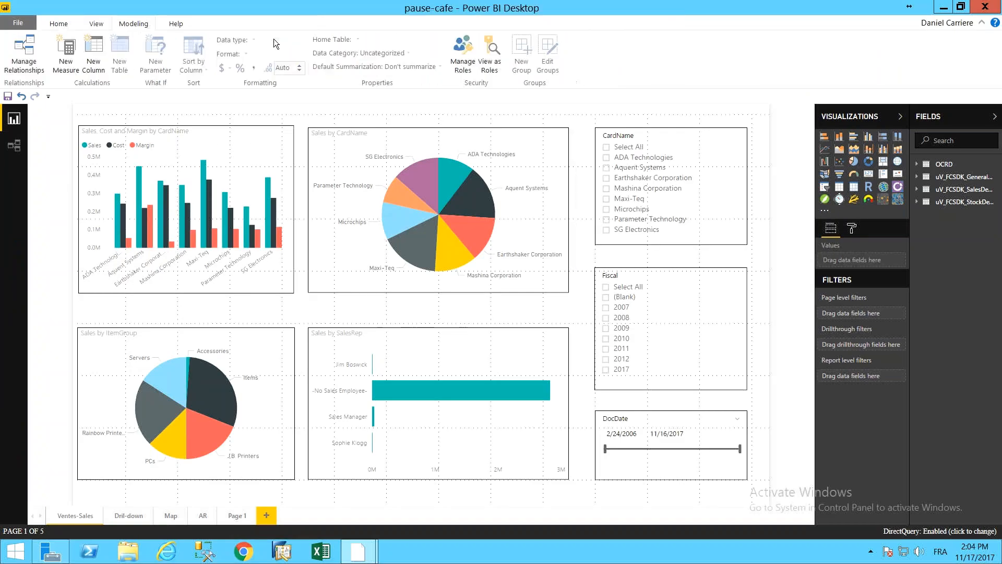
left_click(469, 61)
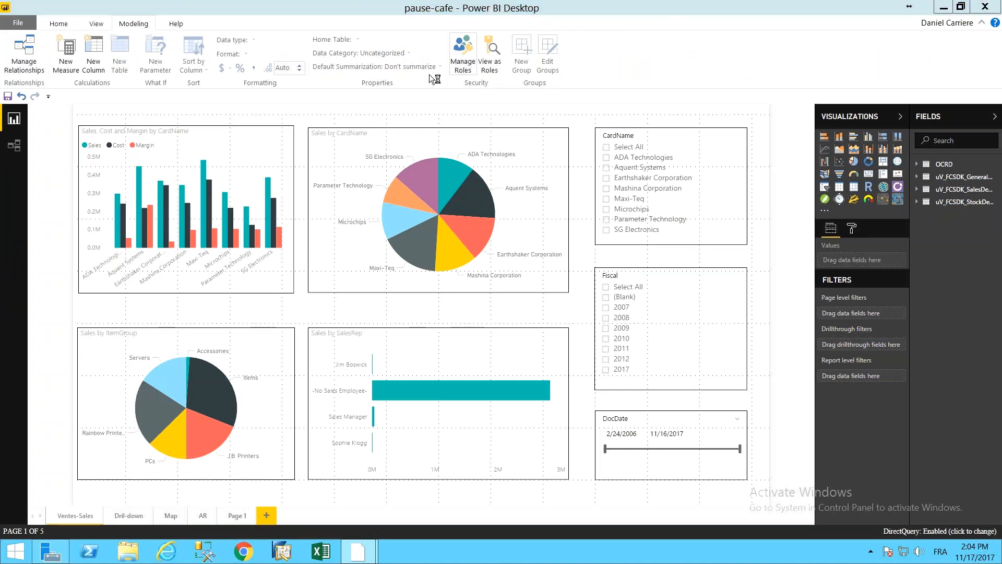
left_click(229, 170)
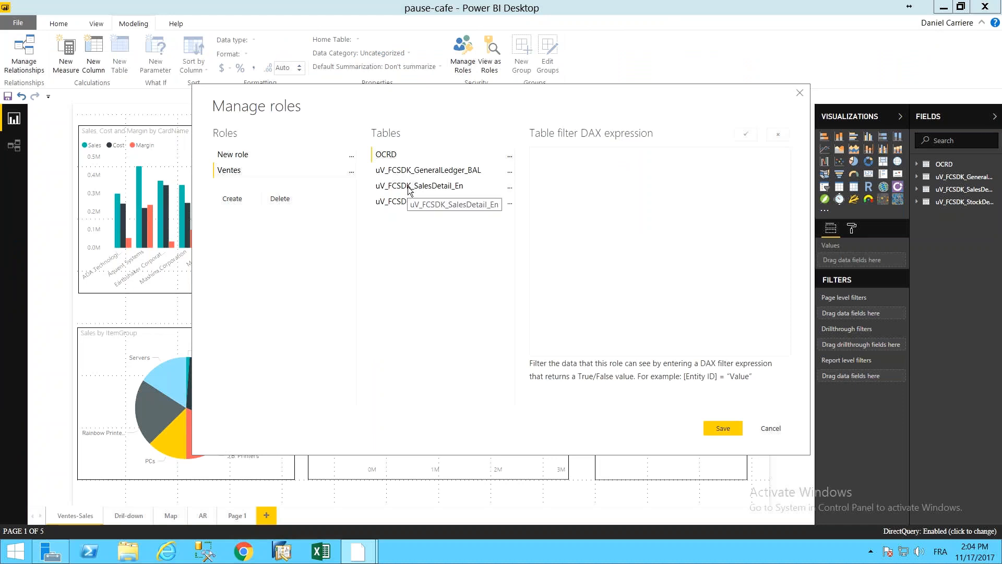
left_click(510, 187)
mouse_move(543, 194)
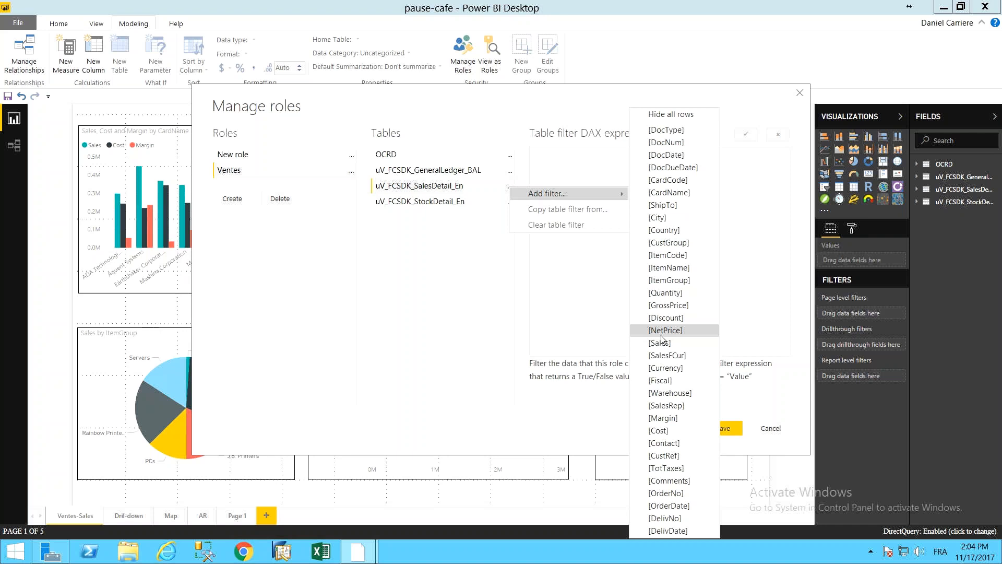
left_click(801, 93)
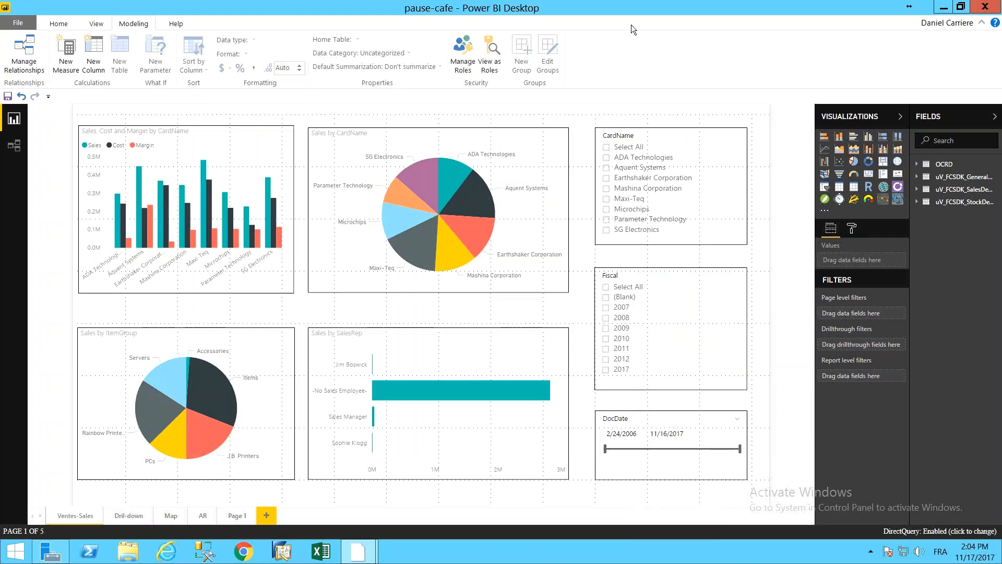
Return to the Power BI service, check the pause-cafe dataset's options, and open the gateway management page.
mouse_move(675, 1)
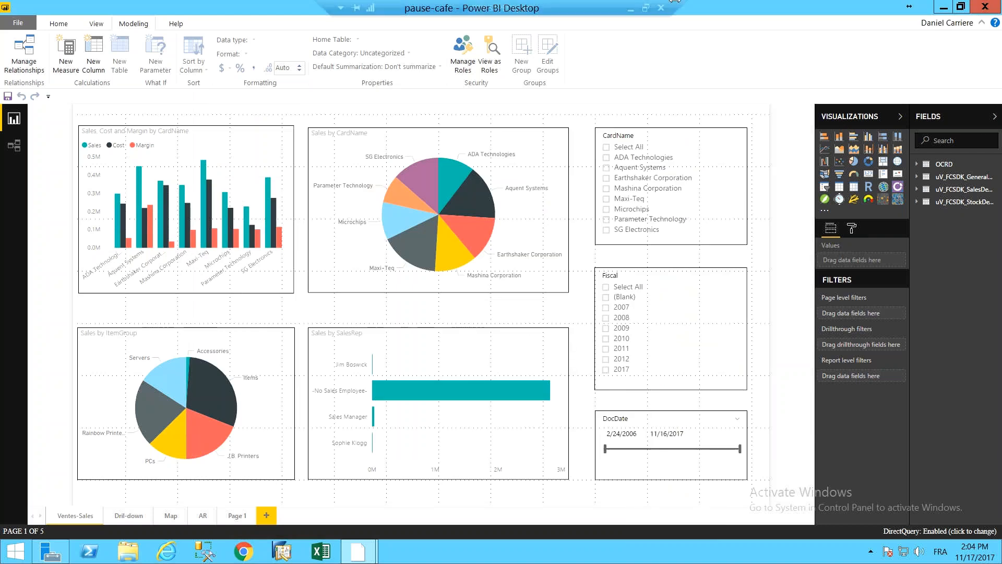
left_click(631, 8)
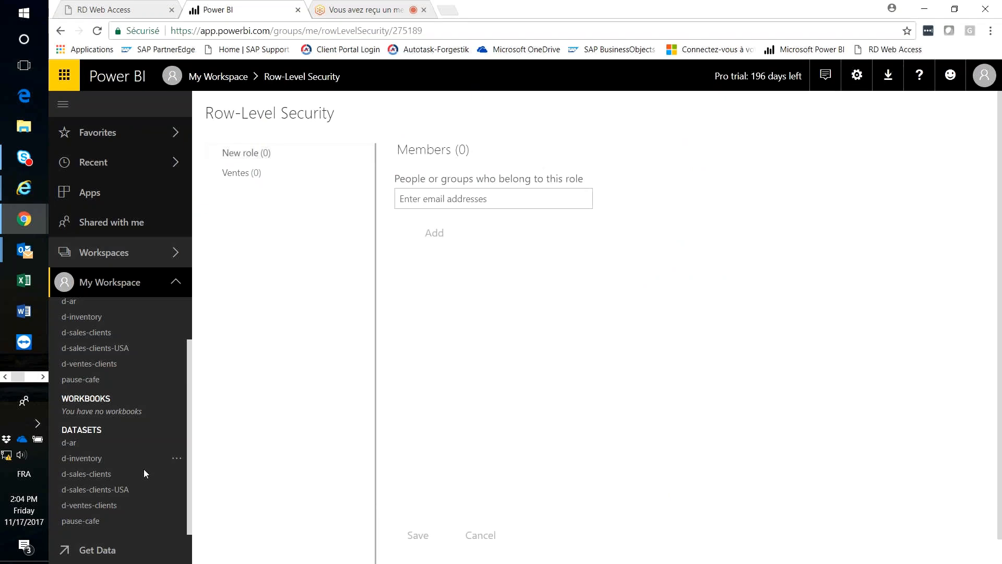
left_click(175, 521)
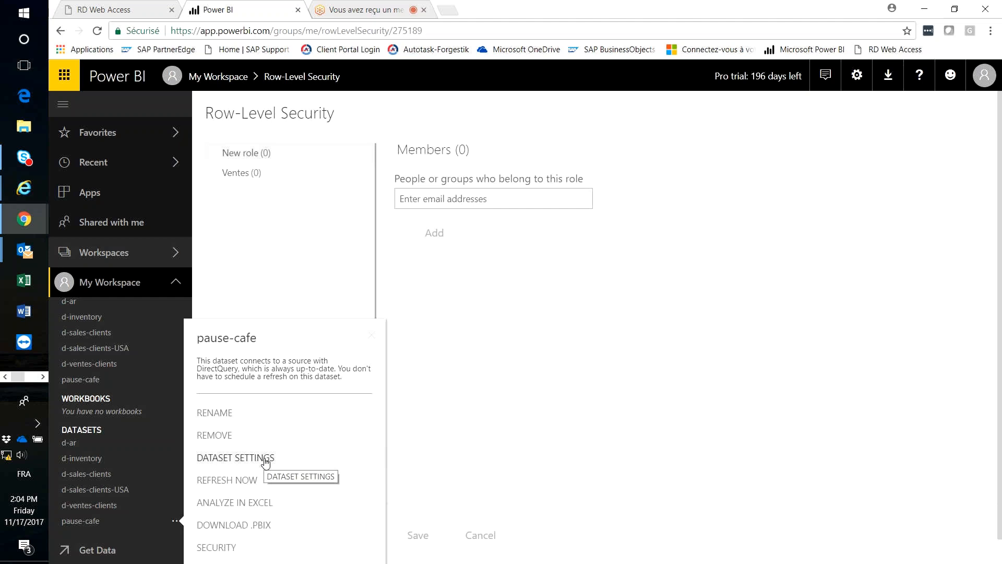
left_click(858, 76)
left_click(778, 220)
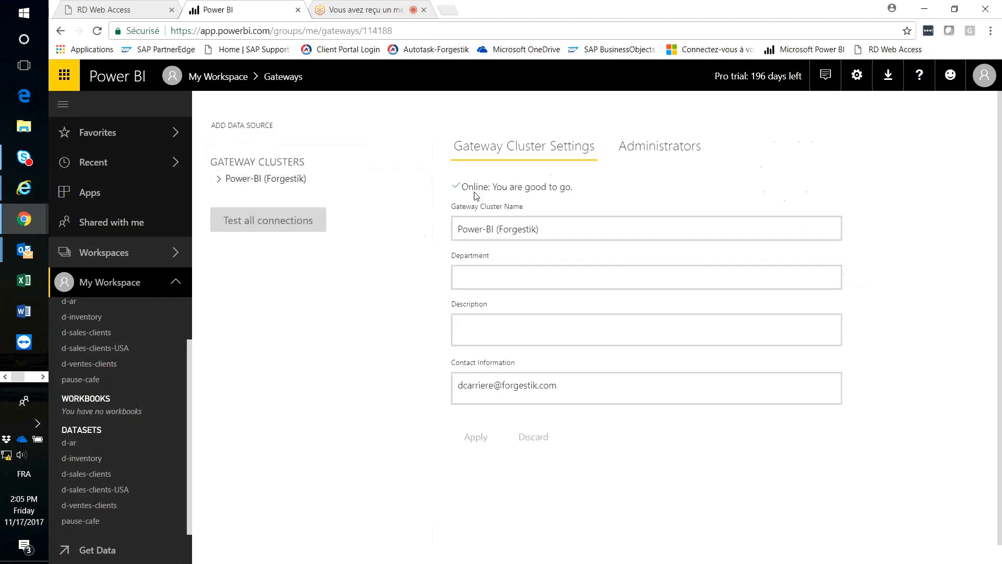
Expand the Power-BI (Forgestik) gateway cluster and view the ACME Canada data source's settings and authorized users.
left_click(219, 179)
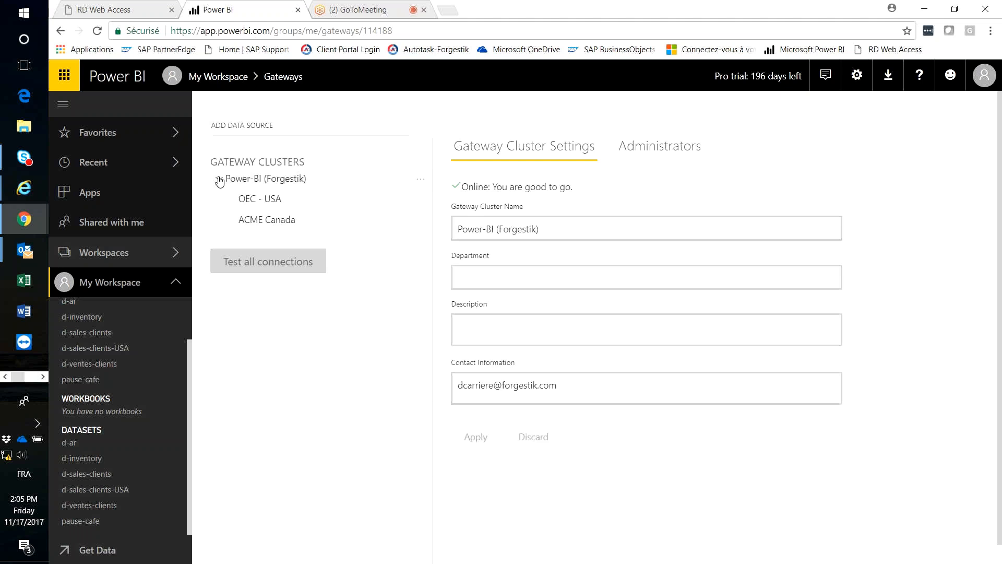
left_click(266, 220)
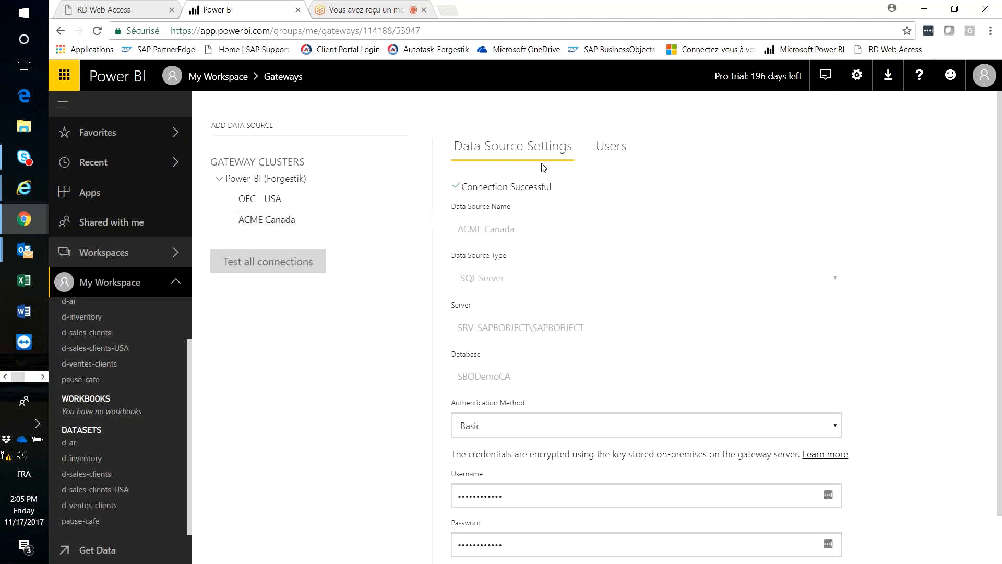
left_click(612, 147)
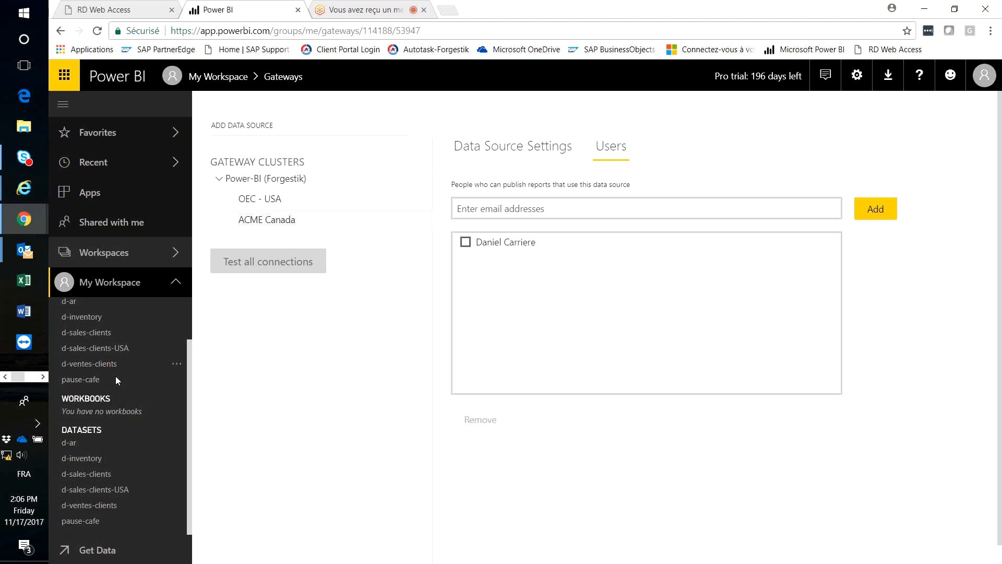
Reopen the pause-cafe report and switch to the Power BI-eng.pptx presentation in PowerPoint.
left_click(98, 385)
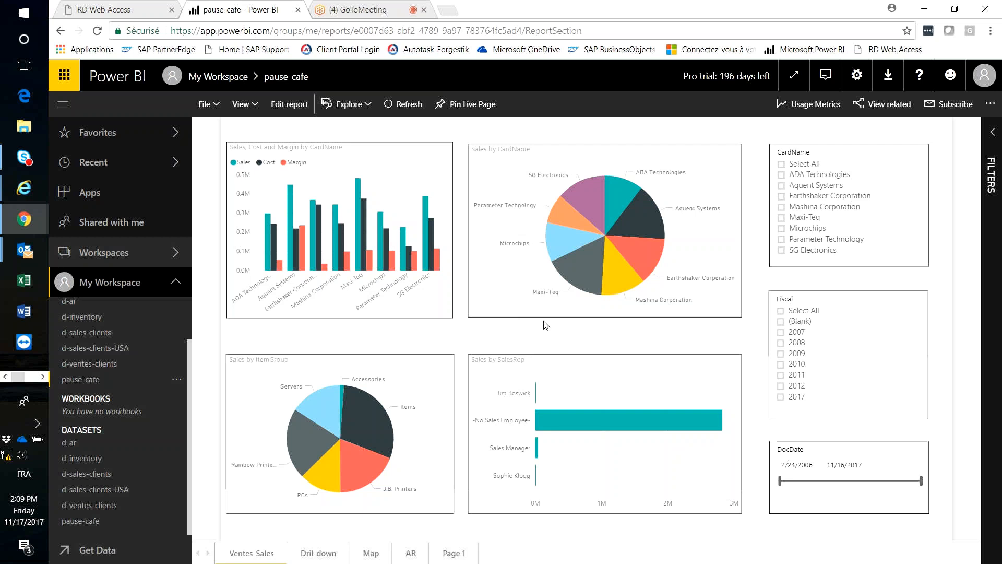
left_click(42, 376)
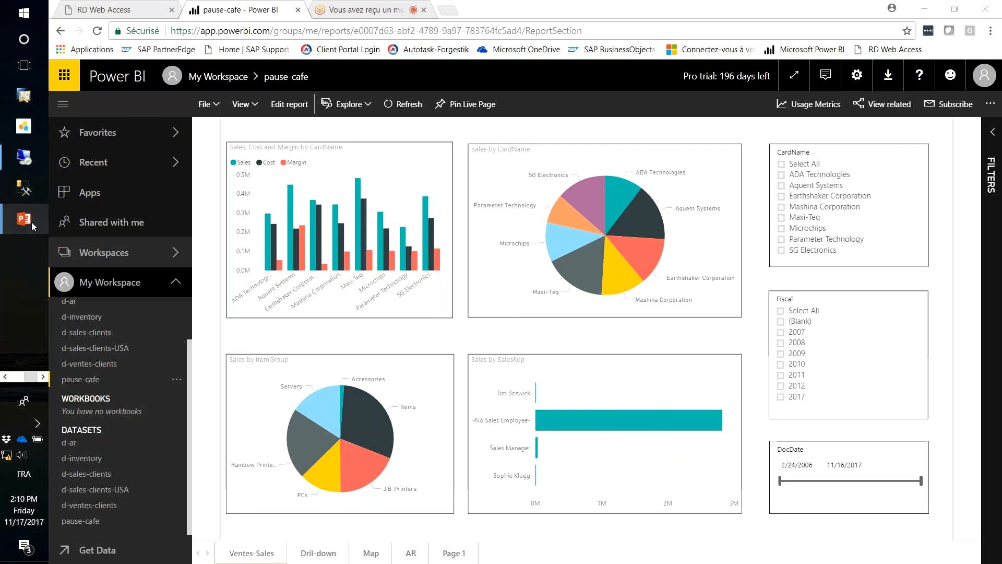
left_click(32, 225)
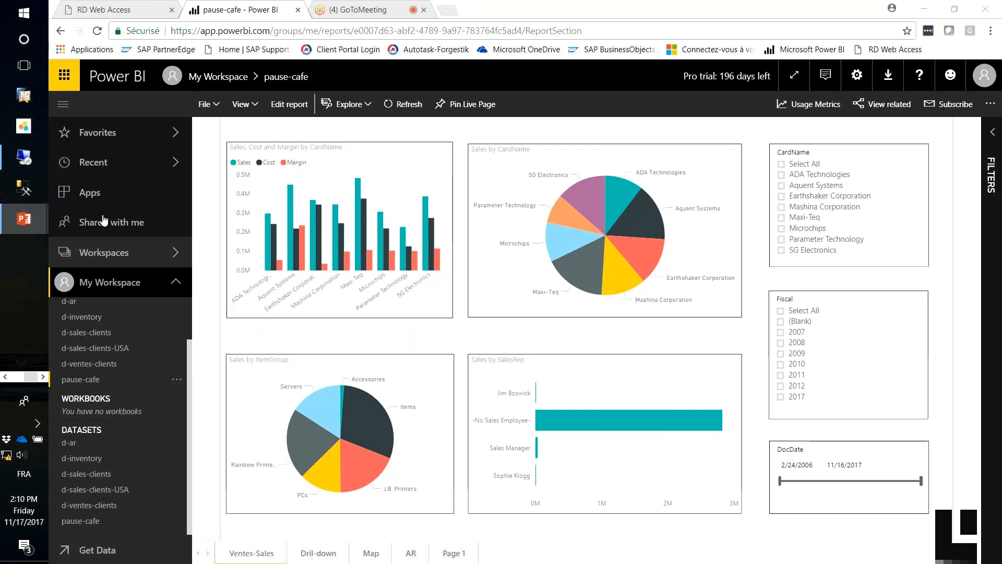
left_click(31, 220)
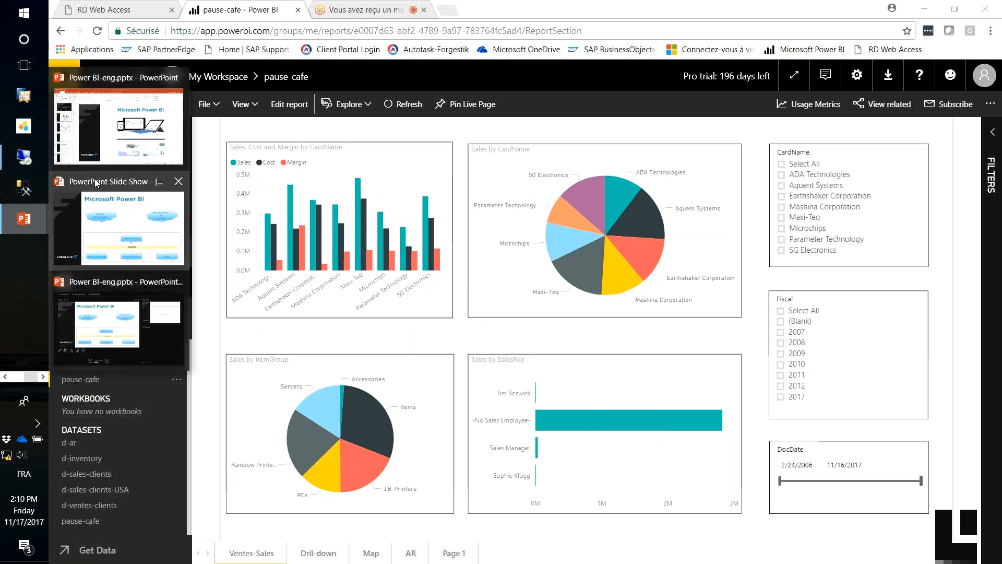